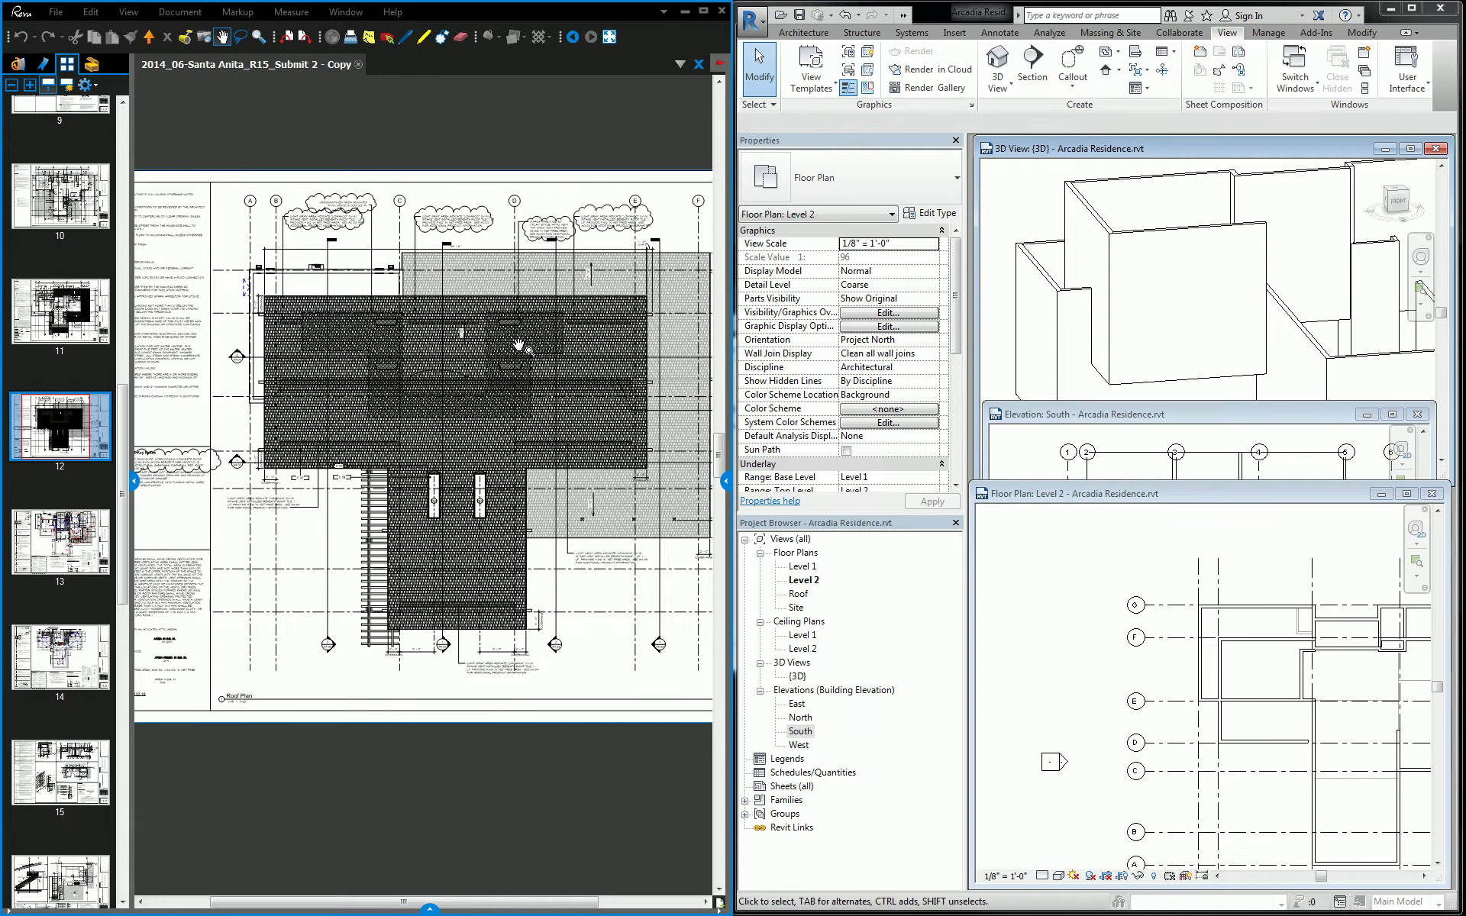
# Examine the roof outlines and overhang dimensions around both ends of the Roof Plan on page 12.
pyautogui.moveTo(587, 269); pyautogui.dragTo(456, 394)
pyautogui.scroll(5, 456, 394)
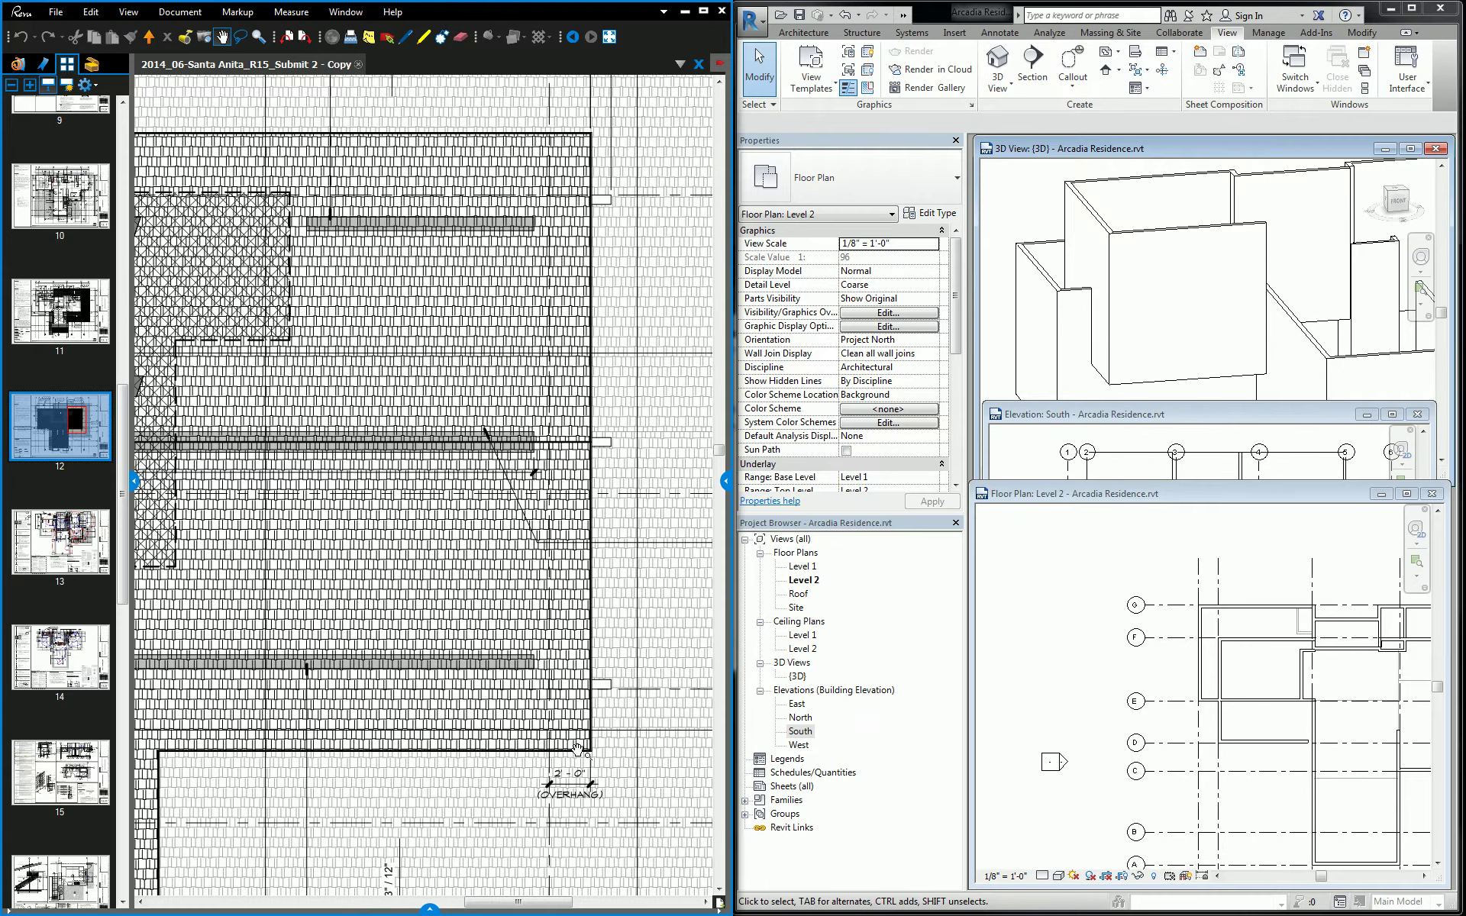
pyautogui.scroll(-2, 579, 383)
pyautogui.scroll(-3, 579, 383)
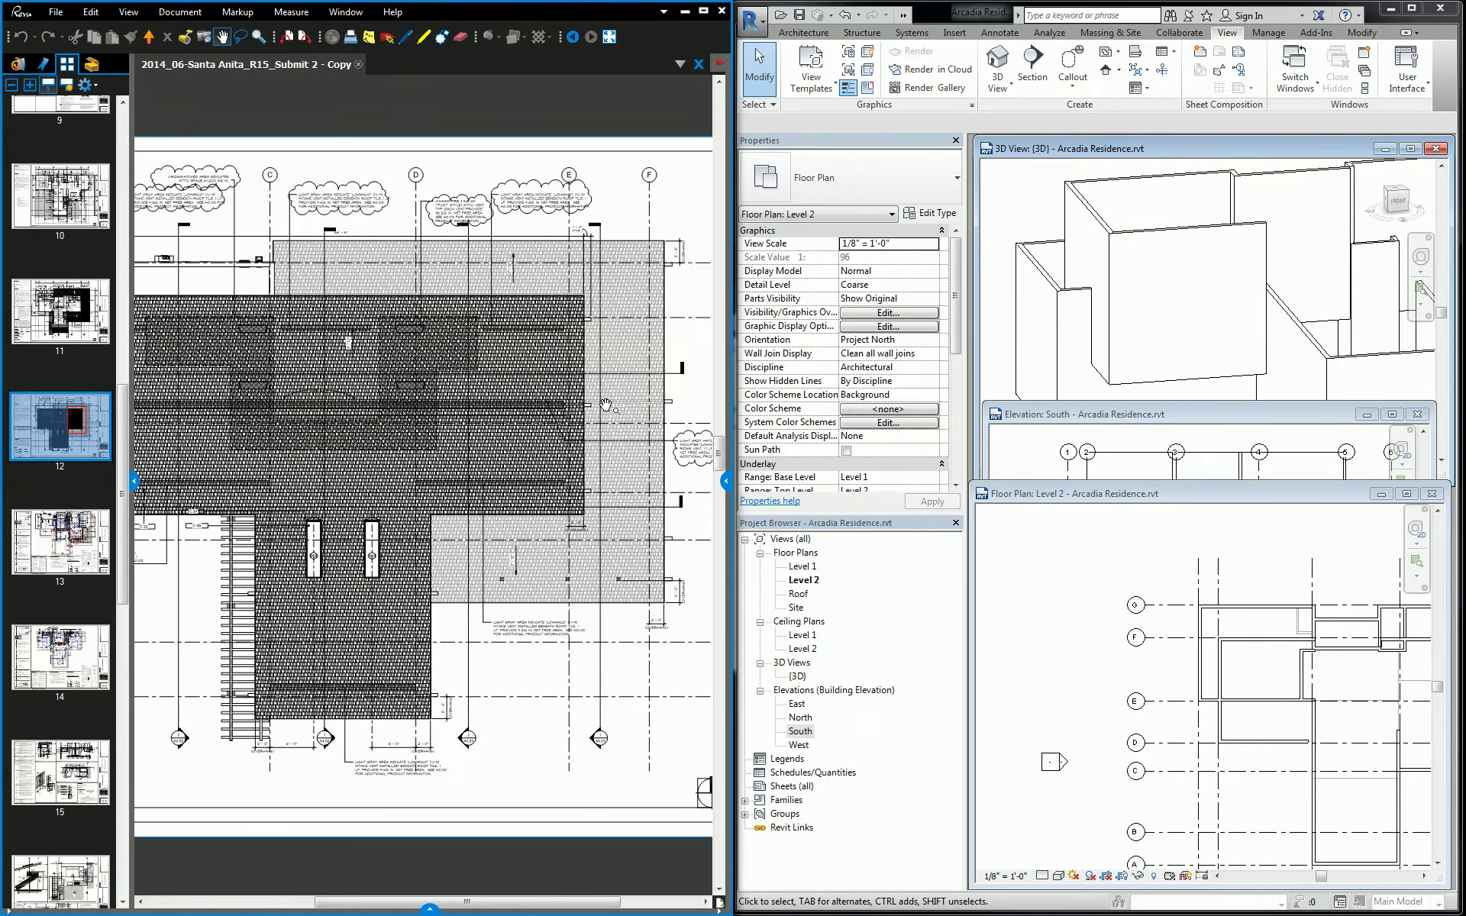
pyautogui.moveTo(648, 437); pyautogui.dragTo(454, 441)
pyautogui.scroll(5, 384, 436)
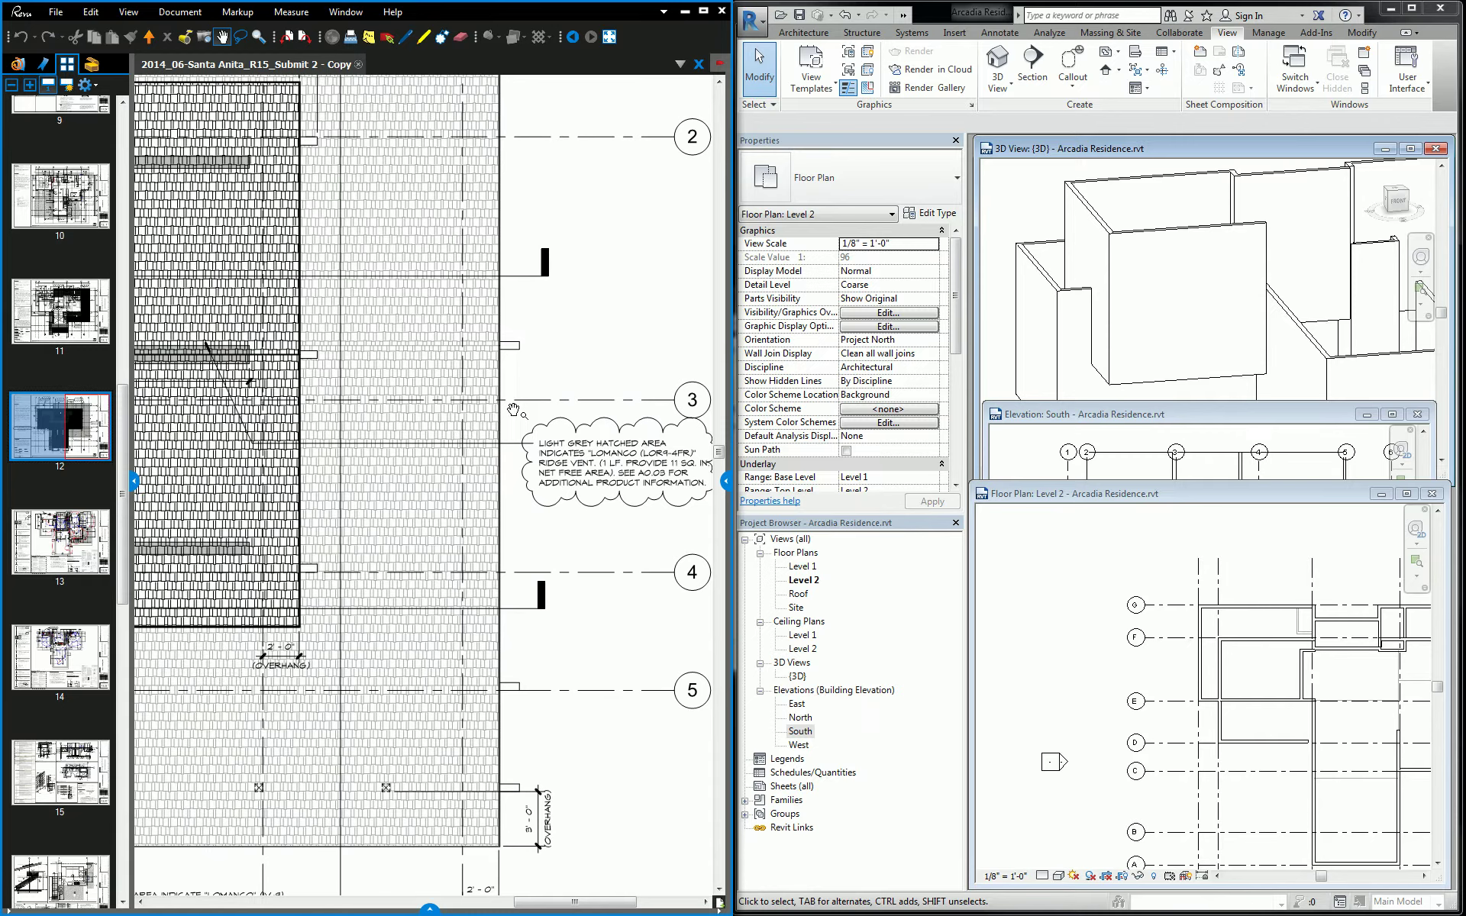
pyautogui.scroll(-2, 496, 428)
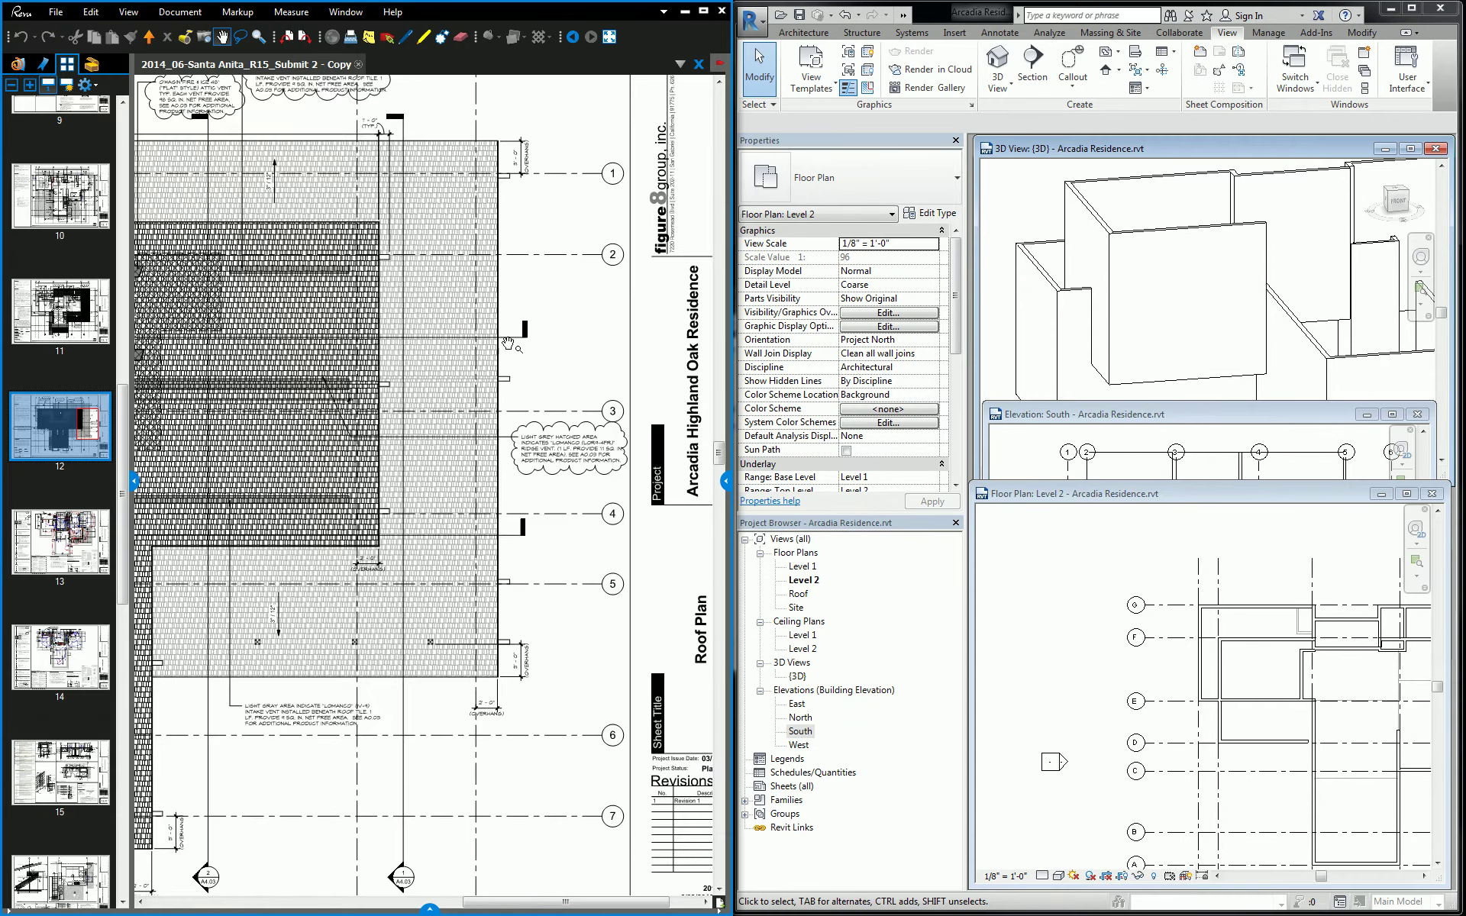
pyautogui.scroll(-3, 483, 624)
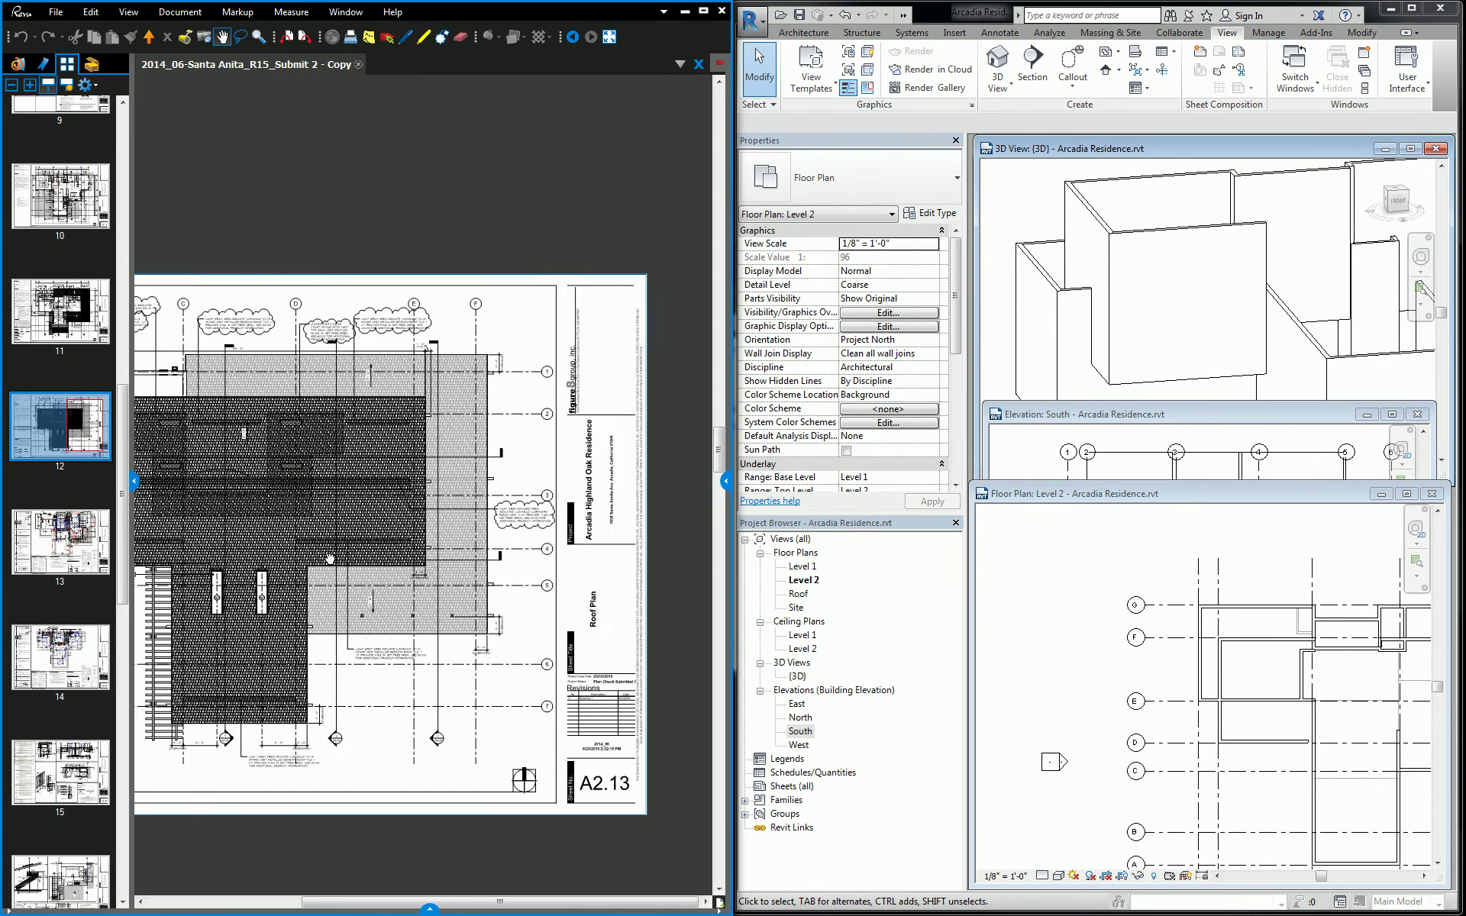
pyautogui.scroll(5, 374, 357)
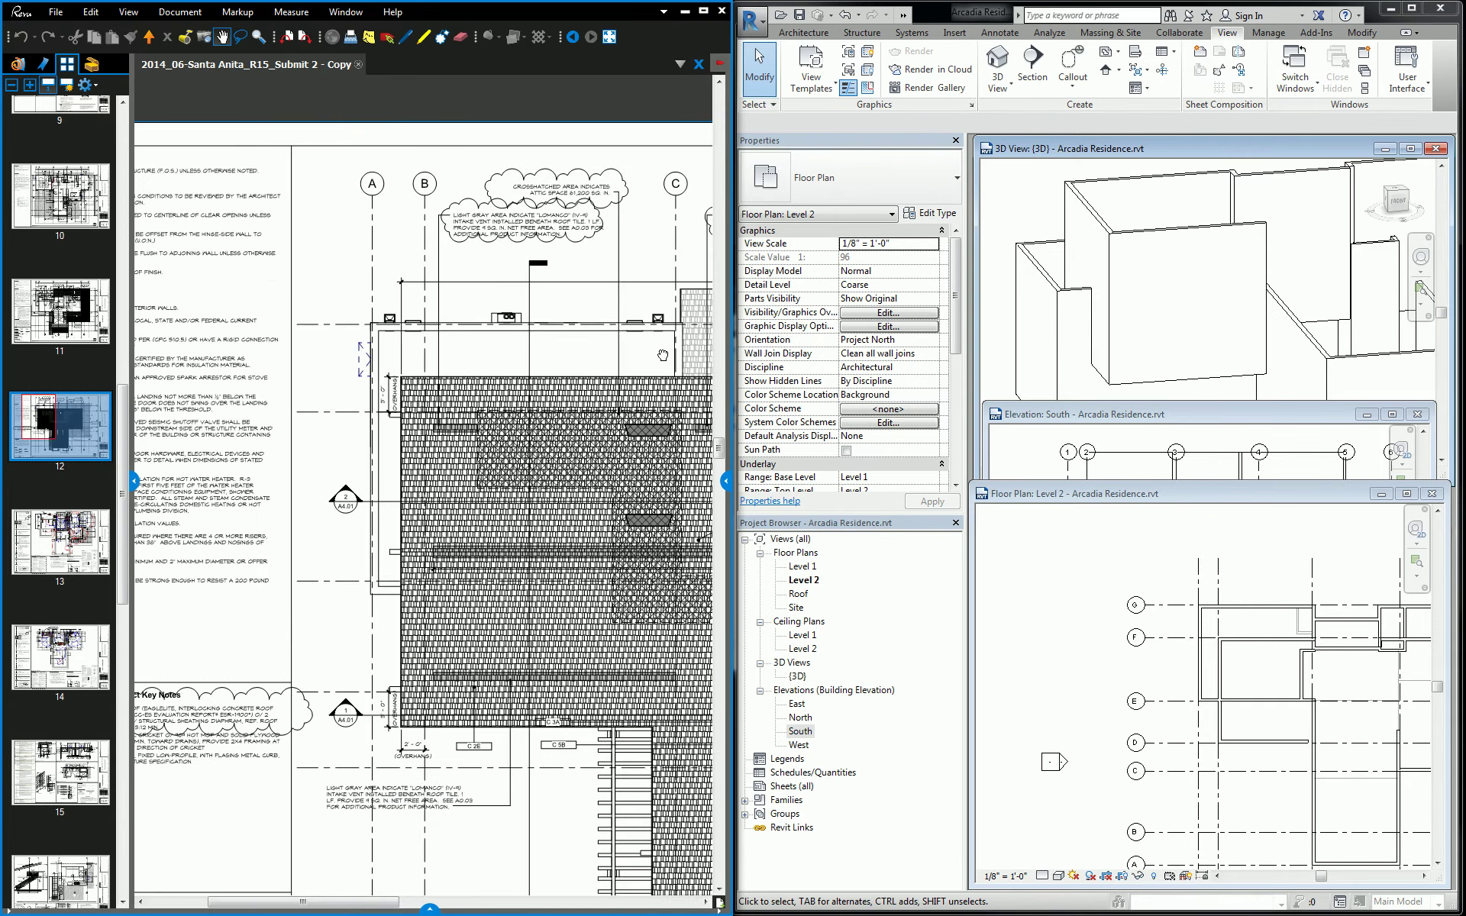
pyautogui.scroll(2, 378, 355)
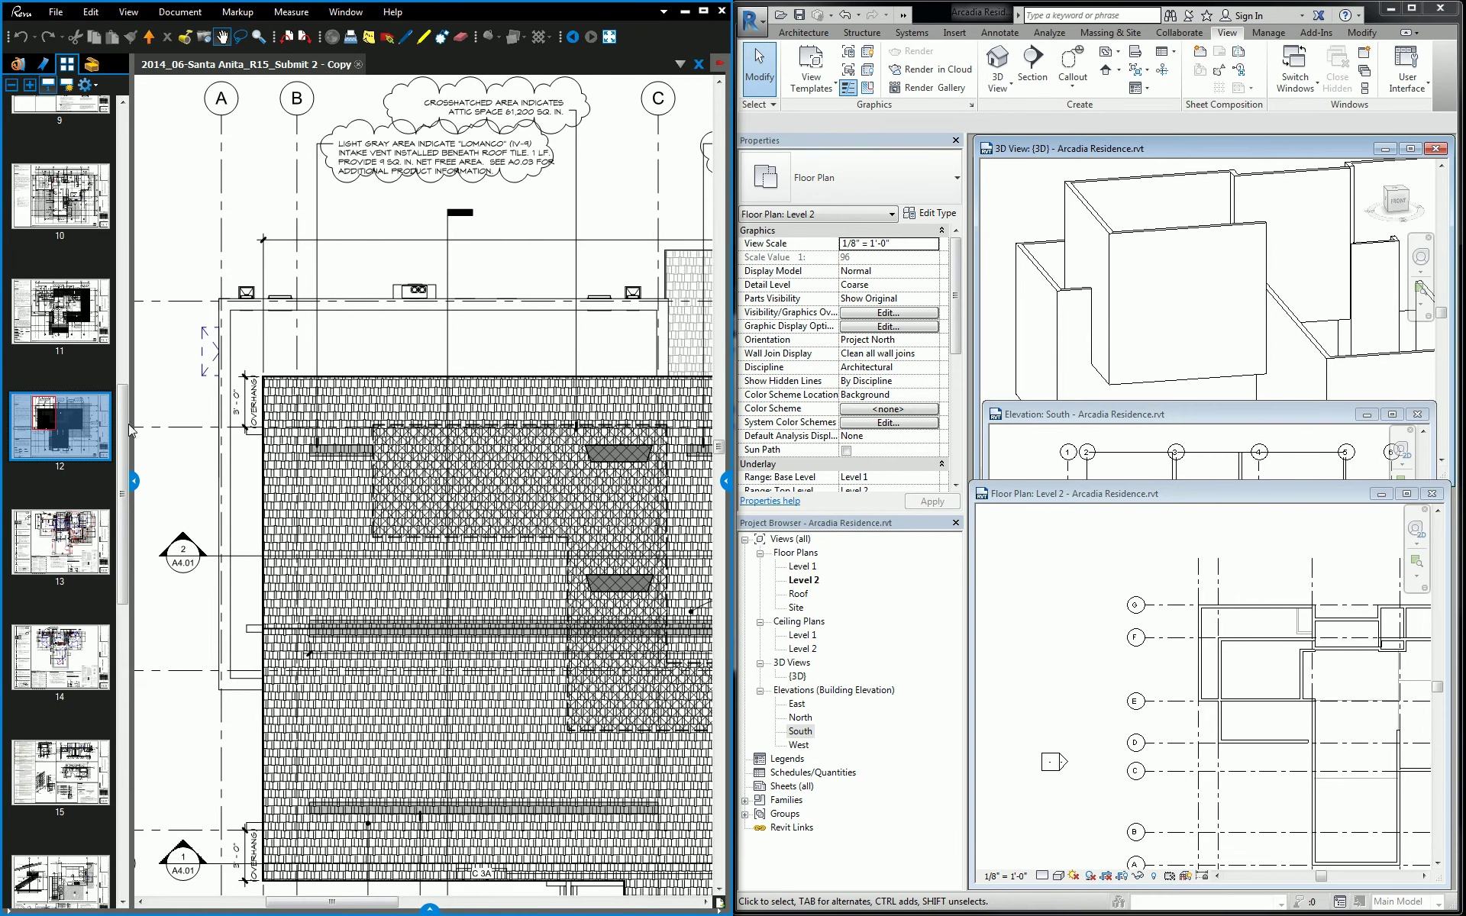
# Open the elevations on page 17 and examine the upper and lower roof lines in the East Elevation, especially near grid 4.
pyautogui.moveTo(126, 431); pyautogui.dragTo(119, 516)
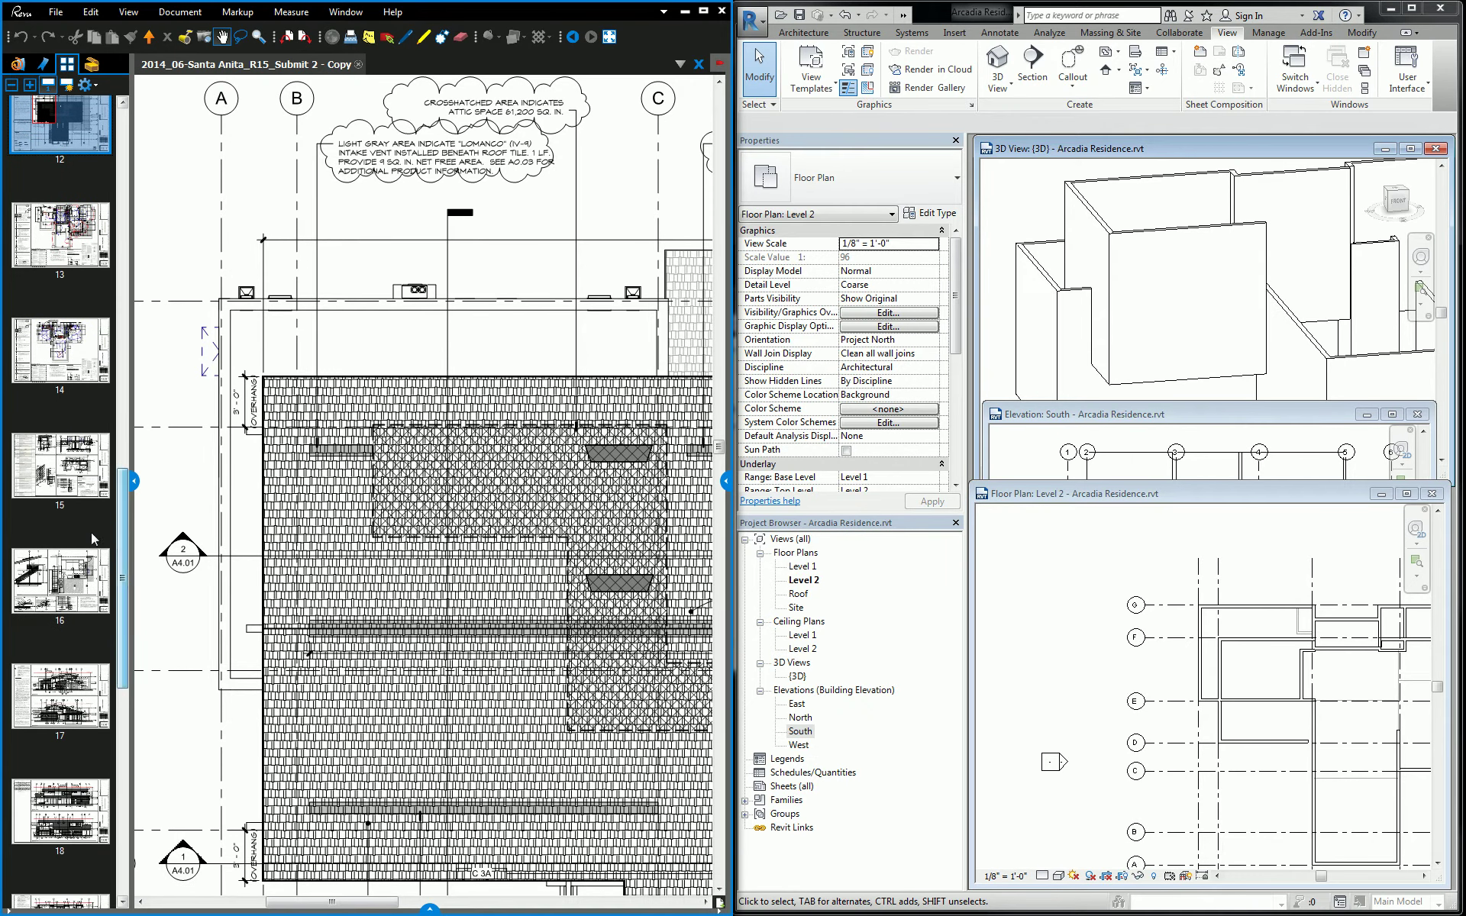
pyautogui.click(59, 695)
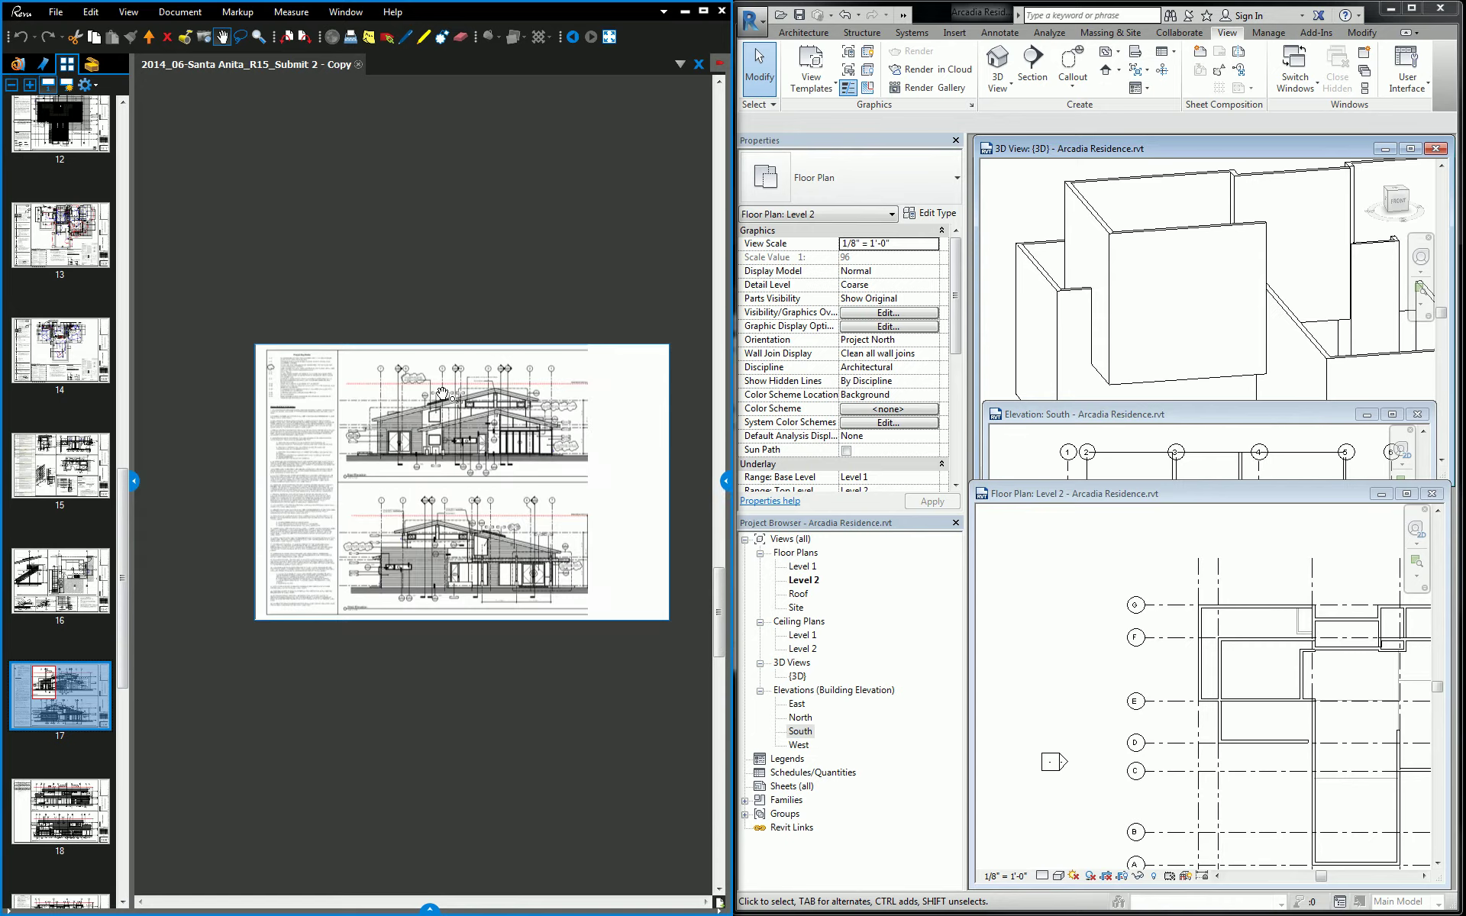
pyautogui.scroll(3, 450, 435)
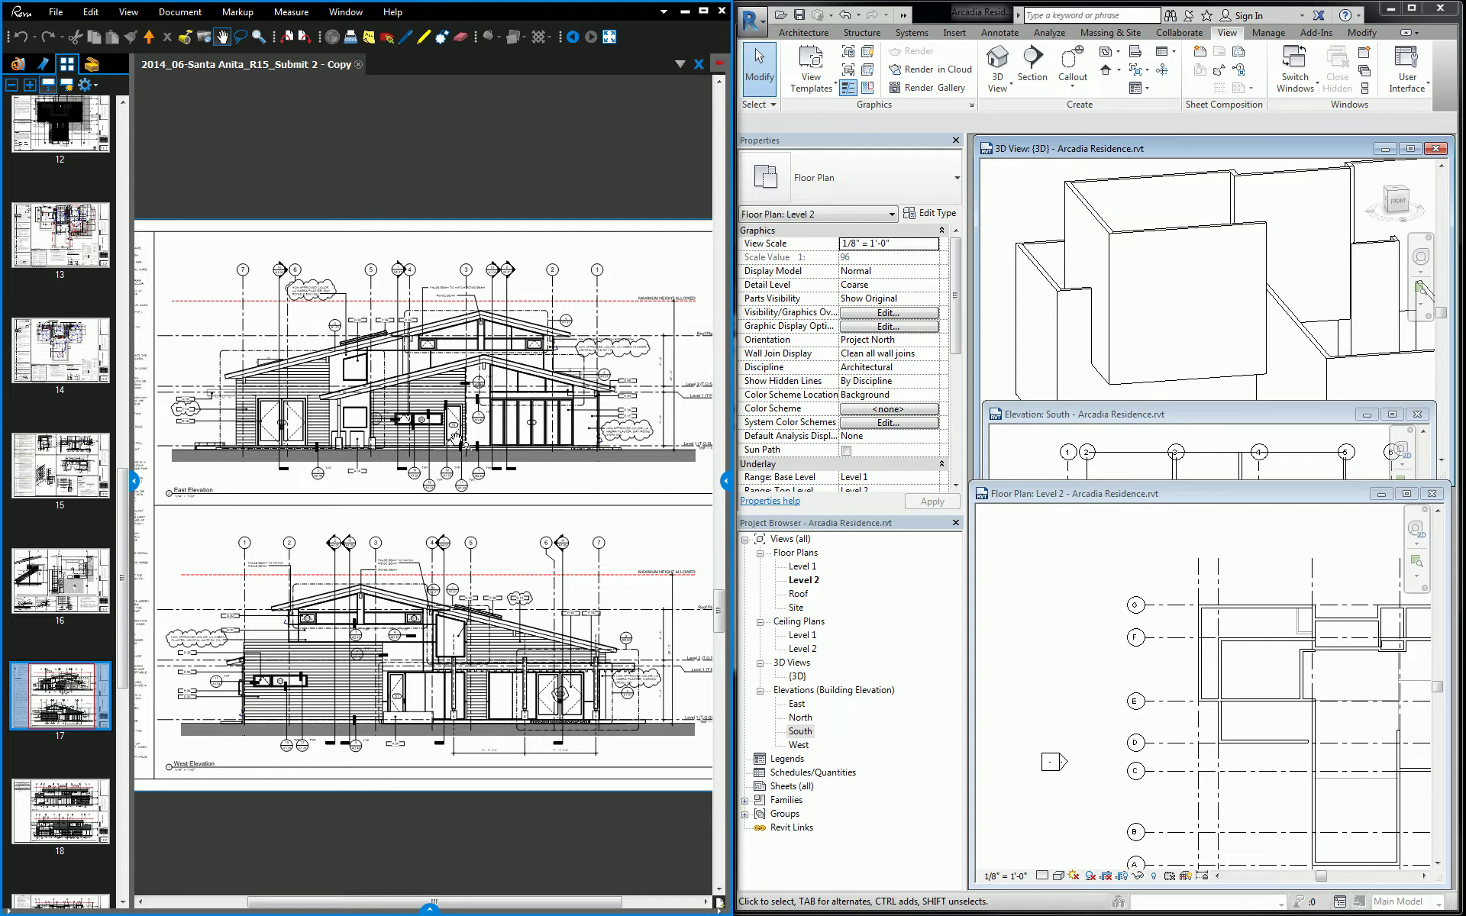
pyautogui.scroll(3, 456, 438)
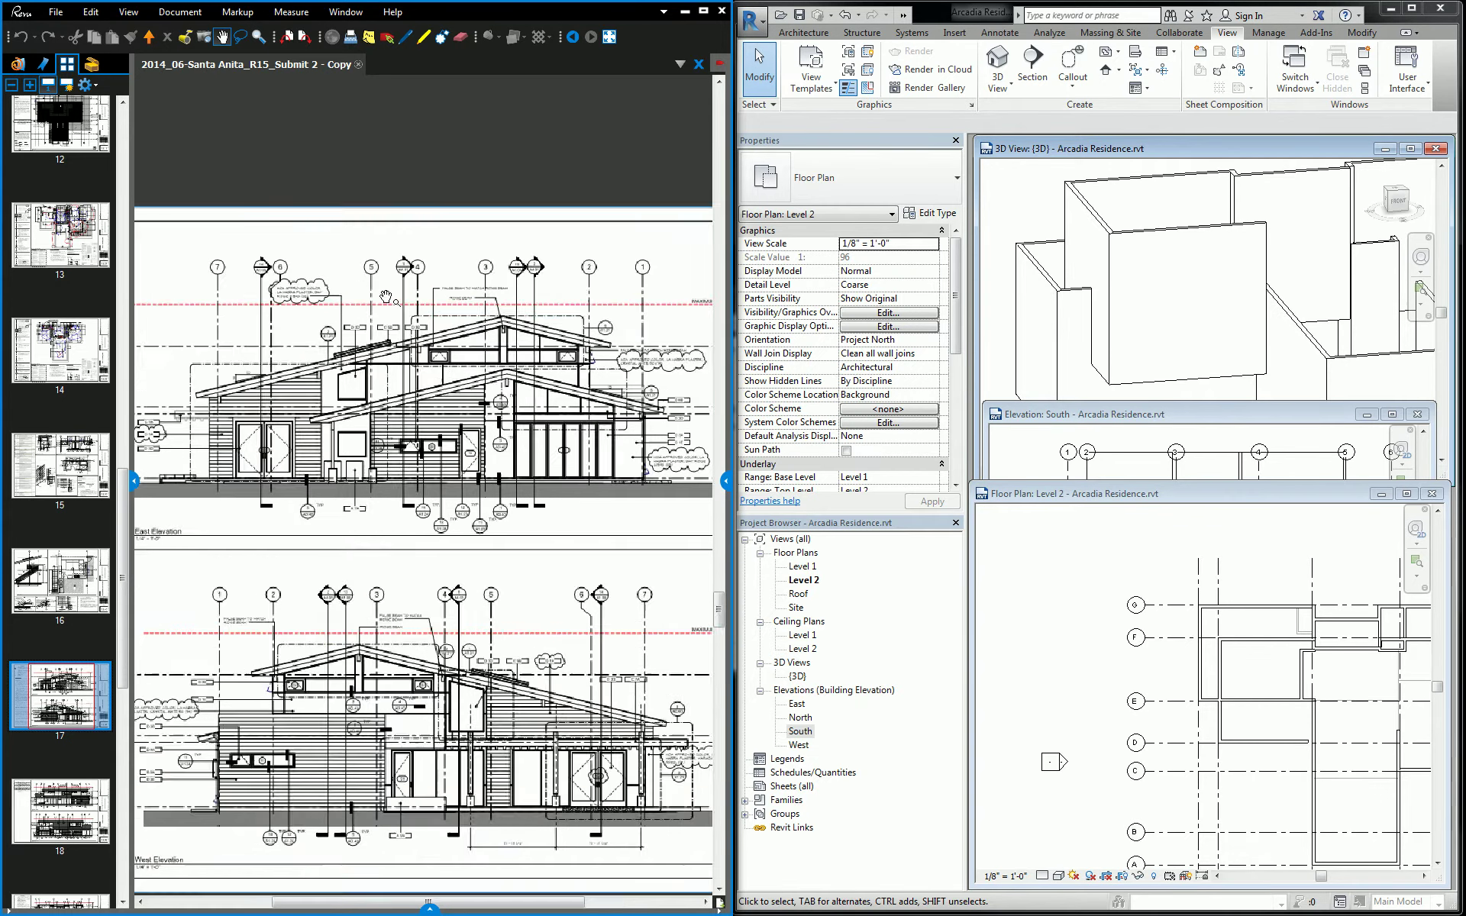
pyautogui.scroll(2, 580, 334)
pyautogui.moveTo(580, 335); pyautogui.dragTo(510, 352)
pyautogui.scroll(-2, 438, 355)
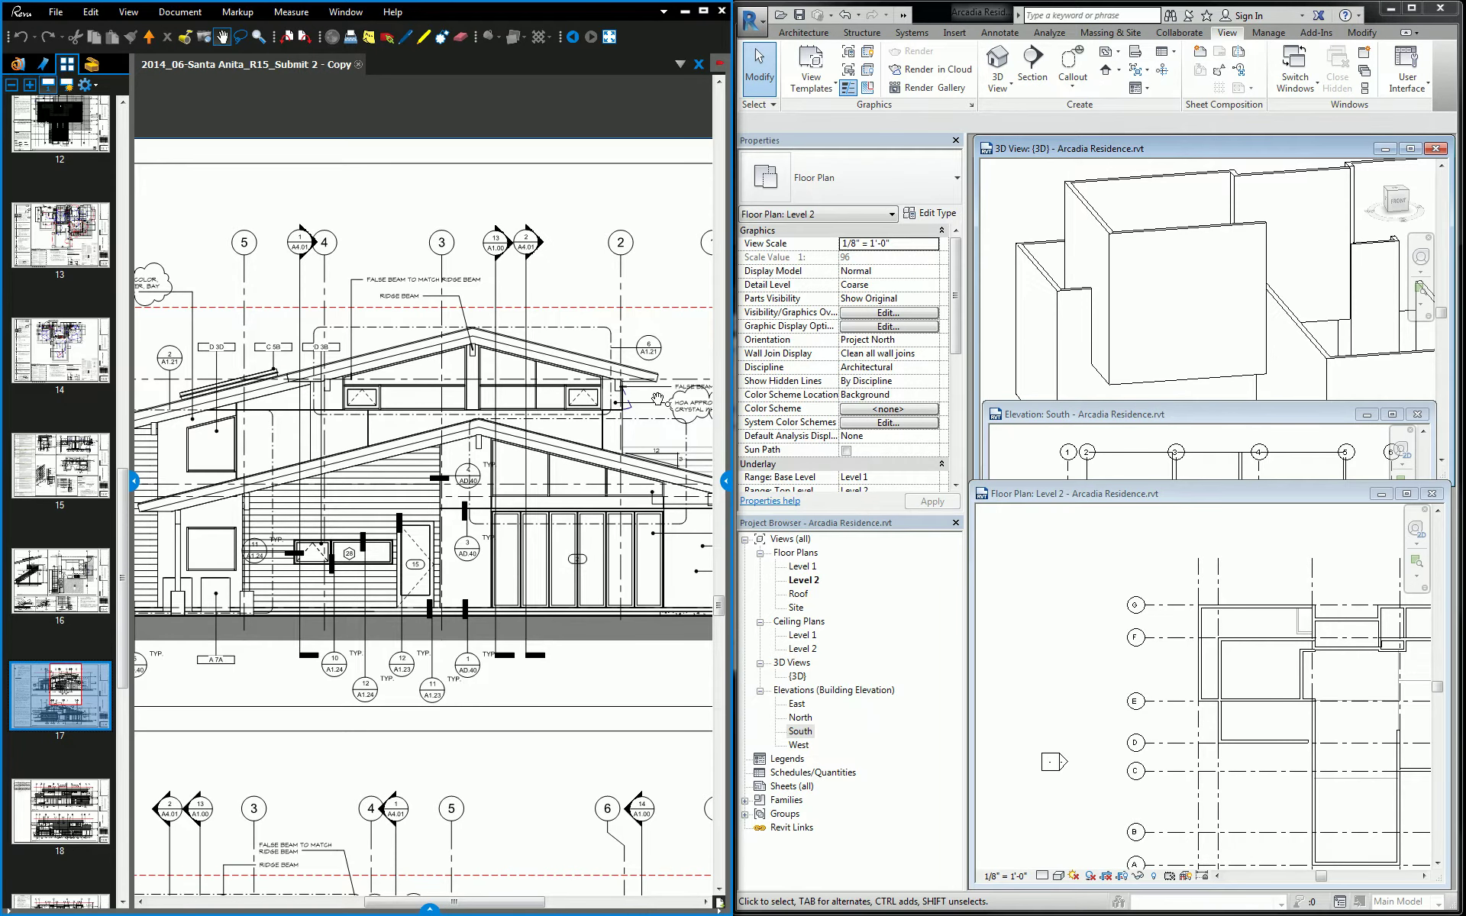
pyautogui.scroll(-3, 664, 391)
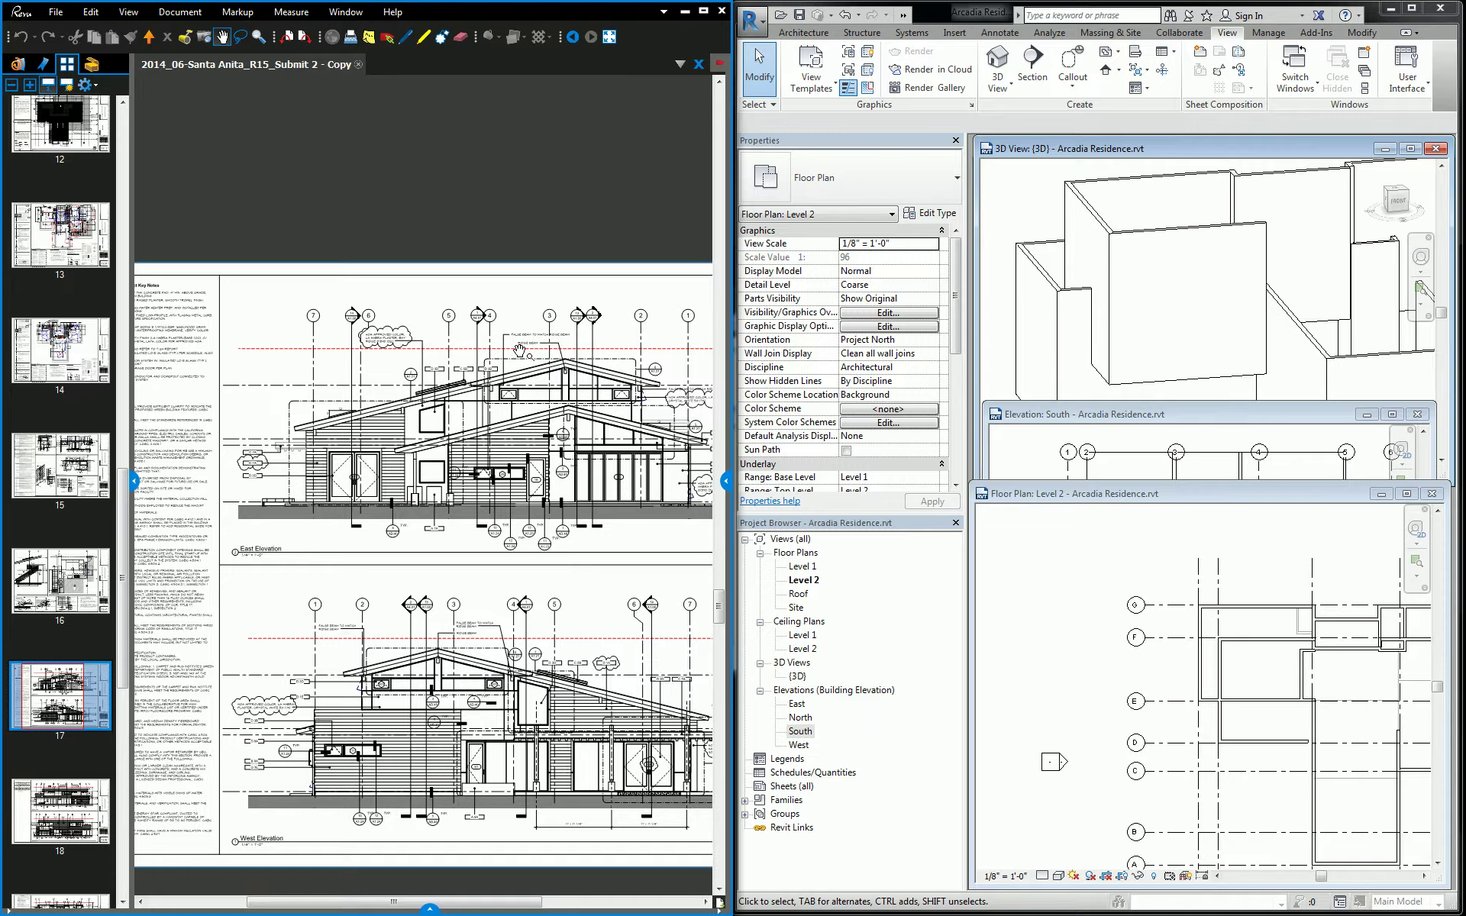
pyautogui.scroll(10, 519, 351)
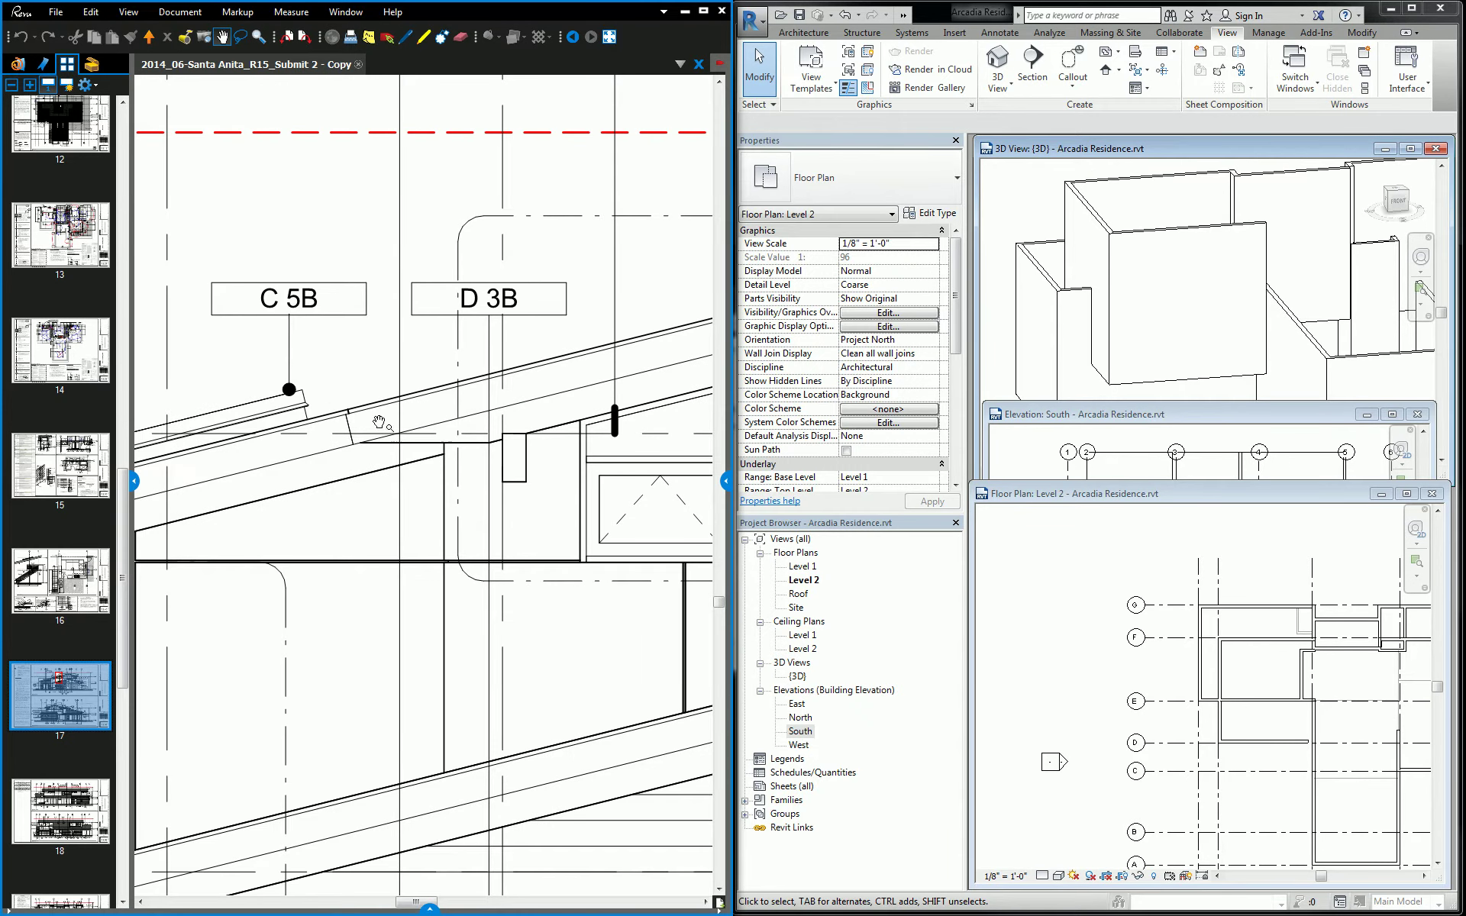
pyautogui.scroll(-10, 481, 457)
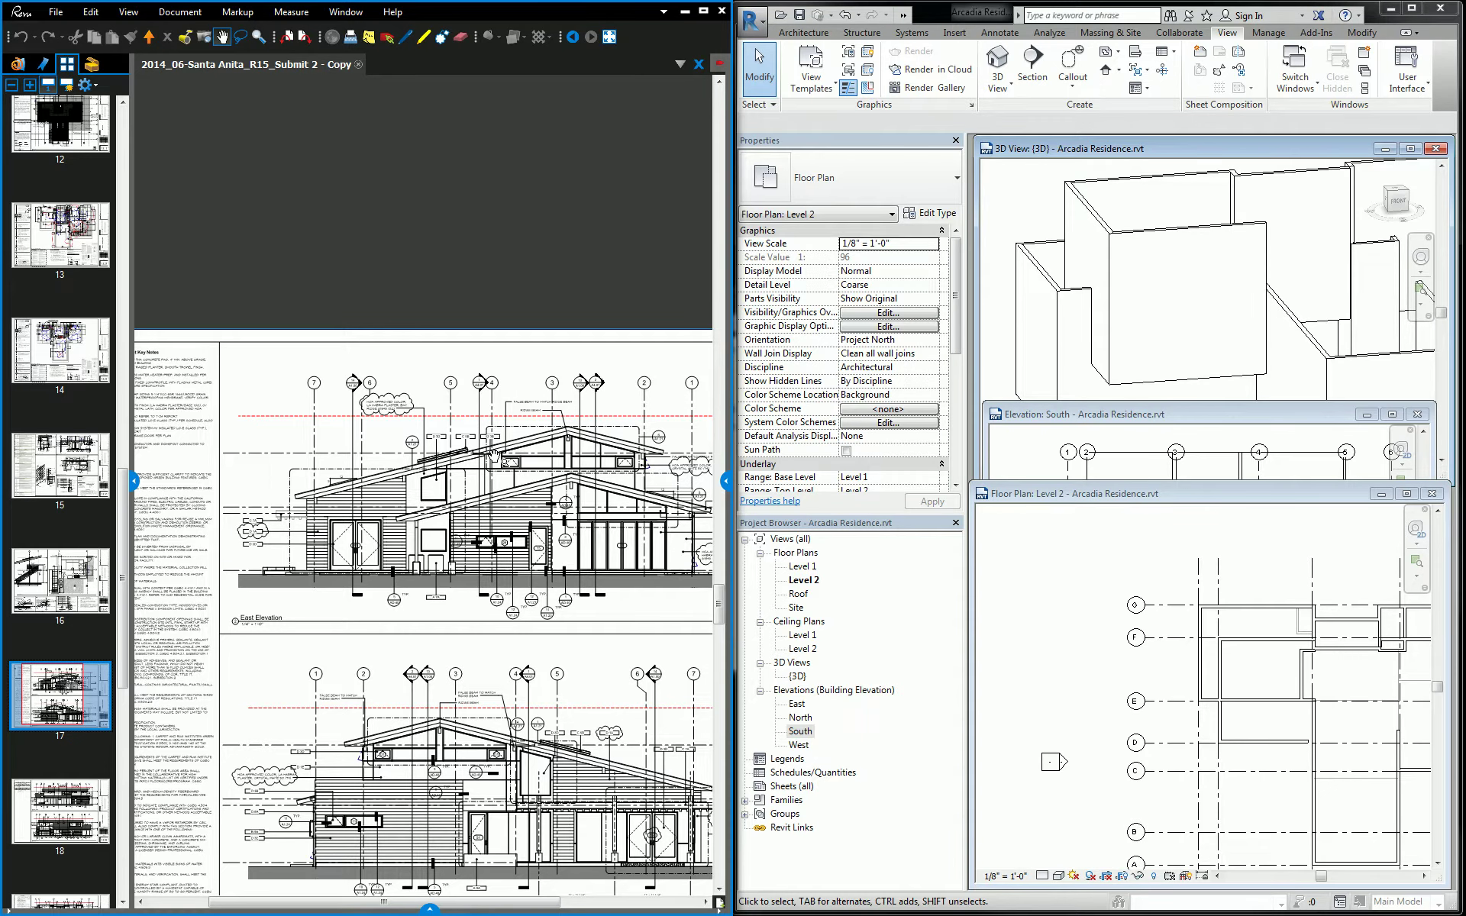
# Return to the Roof Plan on page 12 and examine the upper roof's edge, its overhang and the wing between grids C and E.
pyautogui.click(62, 131)
pyautogui.scroll(8, 475, 490)
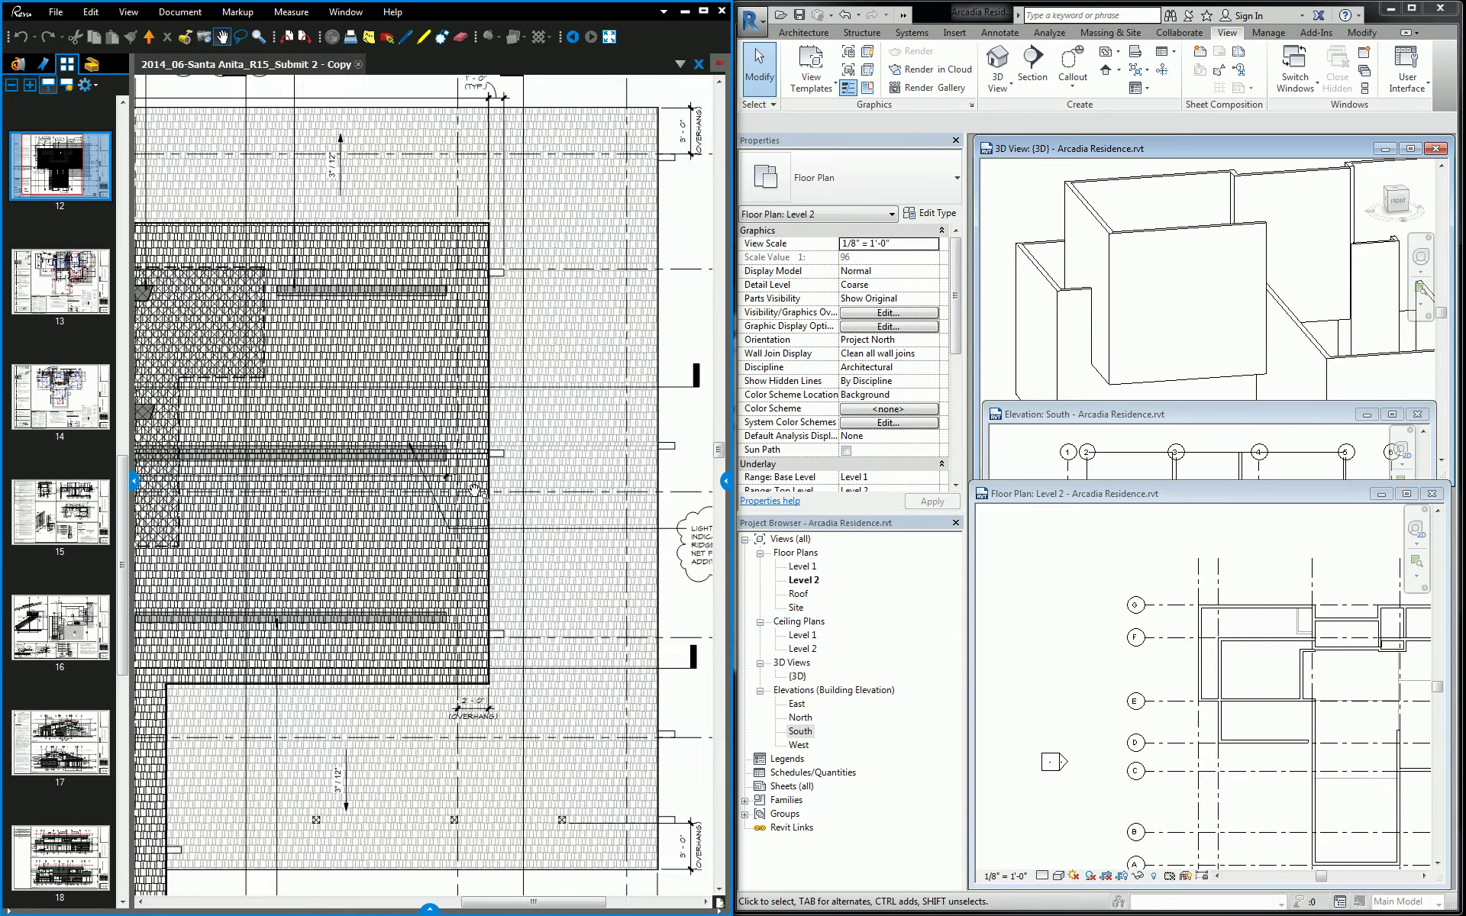
pyautogui.scroll(2, 475, 491)
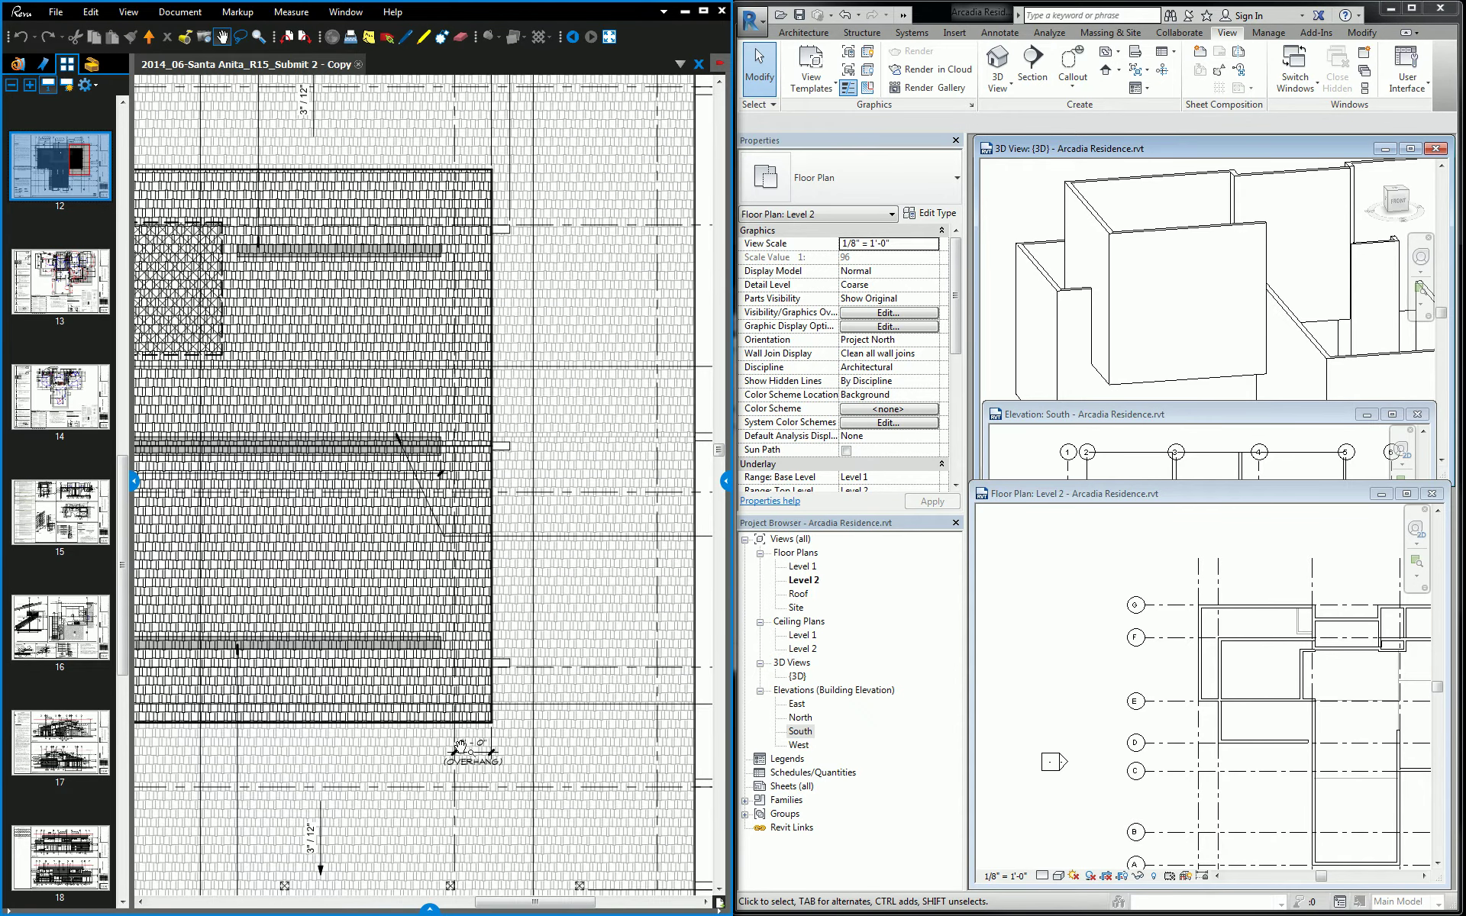
pyautogui.moveTo(456, 710); pyautogui.dragTo(709, 626)
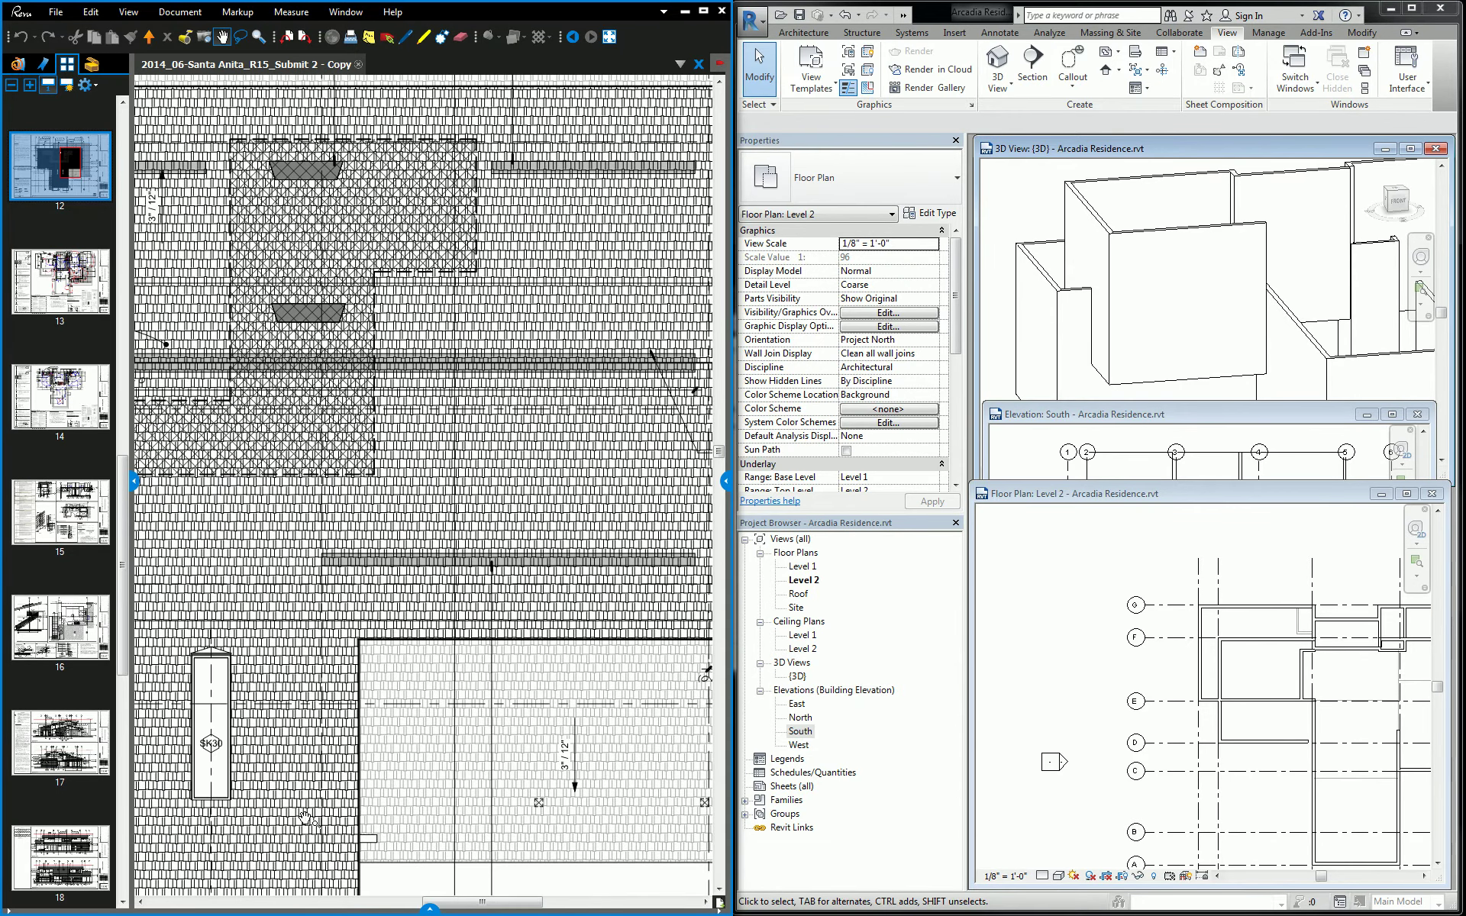
pyautogui.scroll(-3, 305, 818)
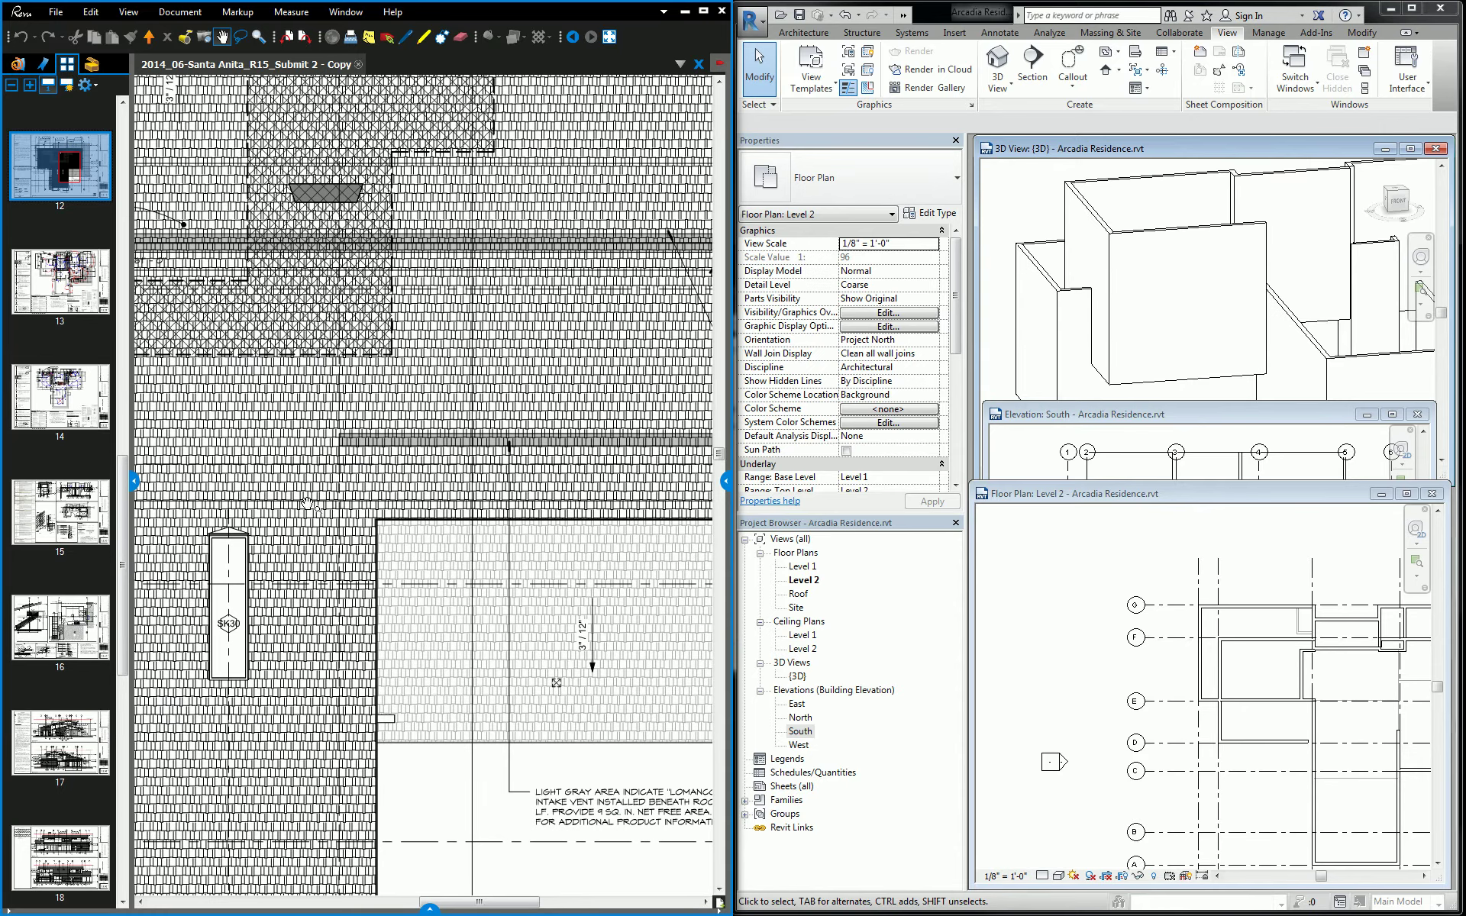
pyautogui.scroll(-3, 283, 642)
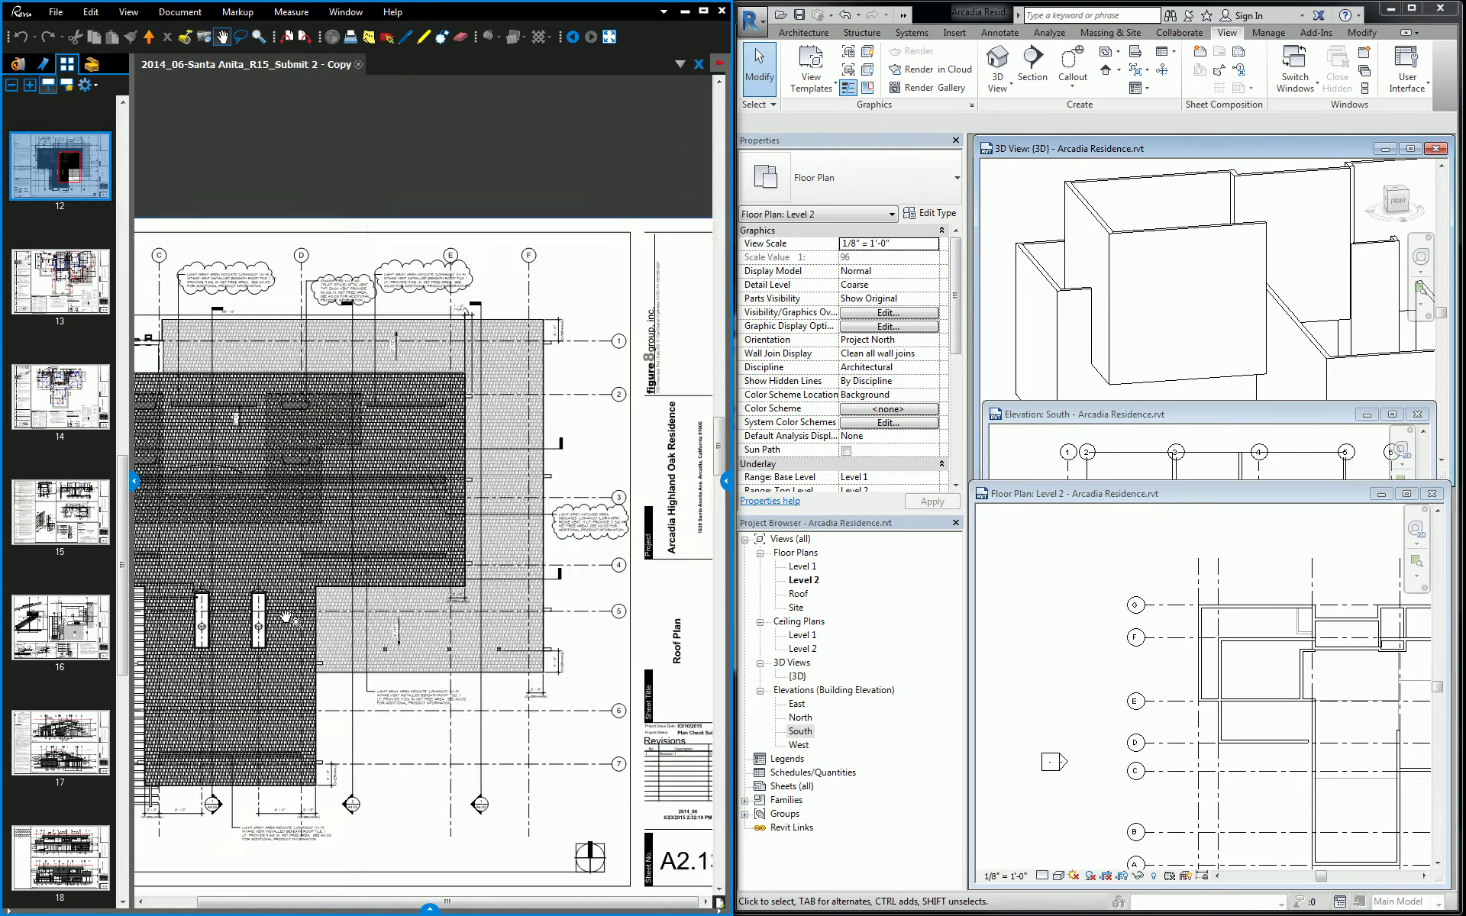
pyautogui.scroll(-3, 287, 617)
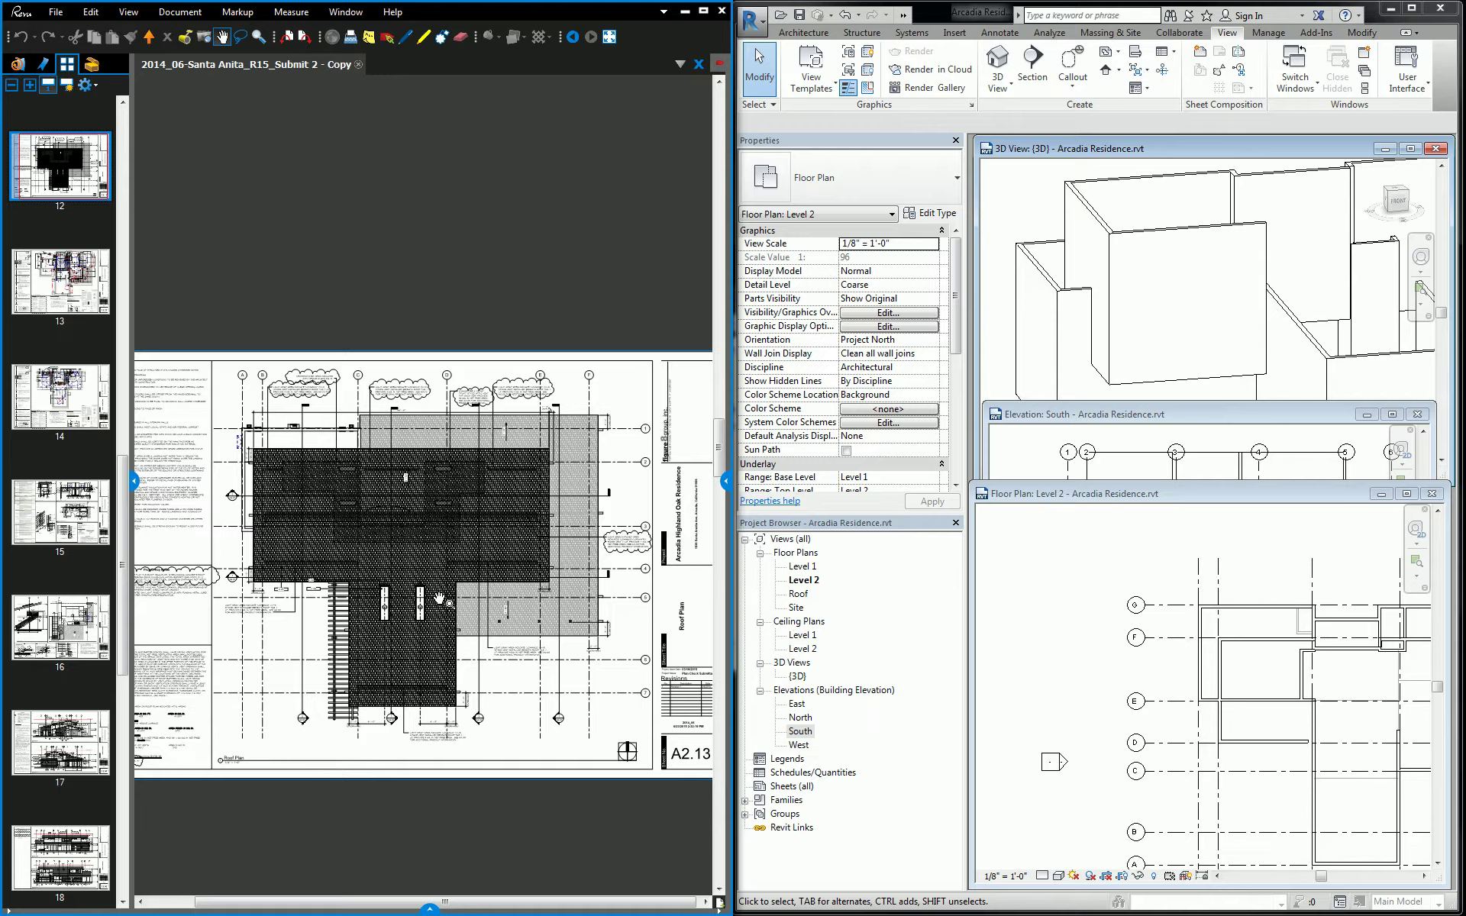
# Examine the overhang dimensions at the upper roof's corner near grid A and at the bottom end of the wing.
pyautogui.scroll(3, 279, 470)
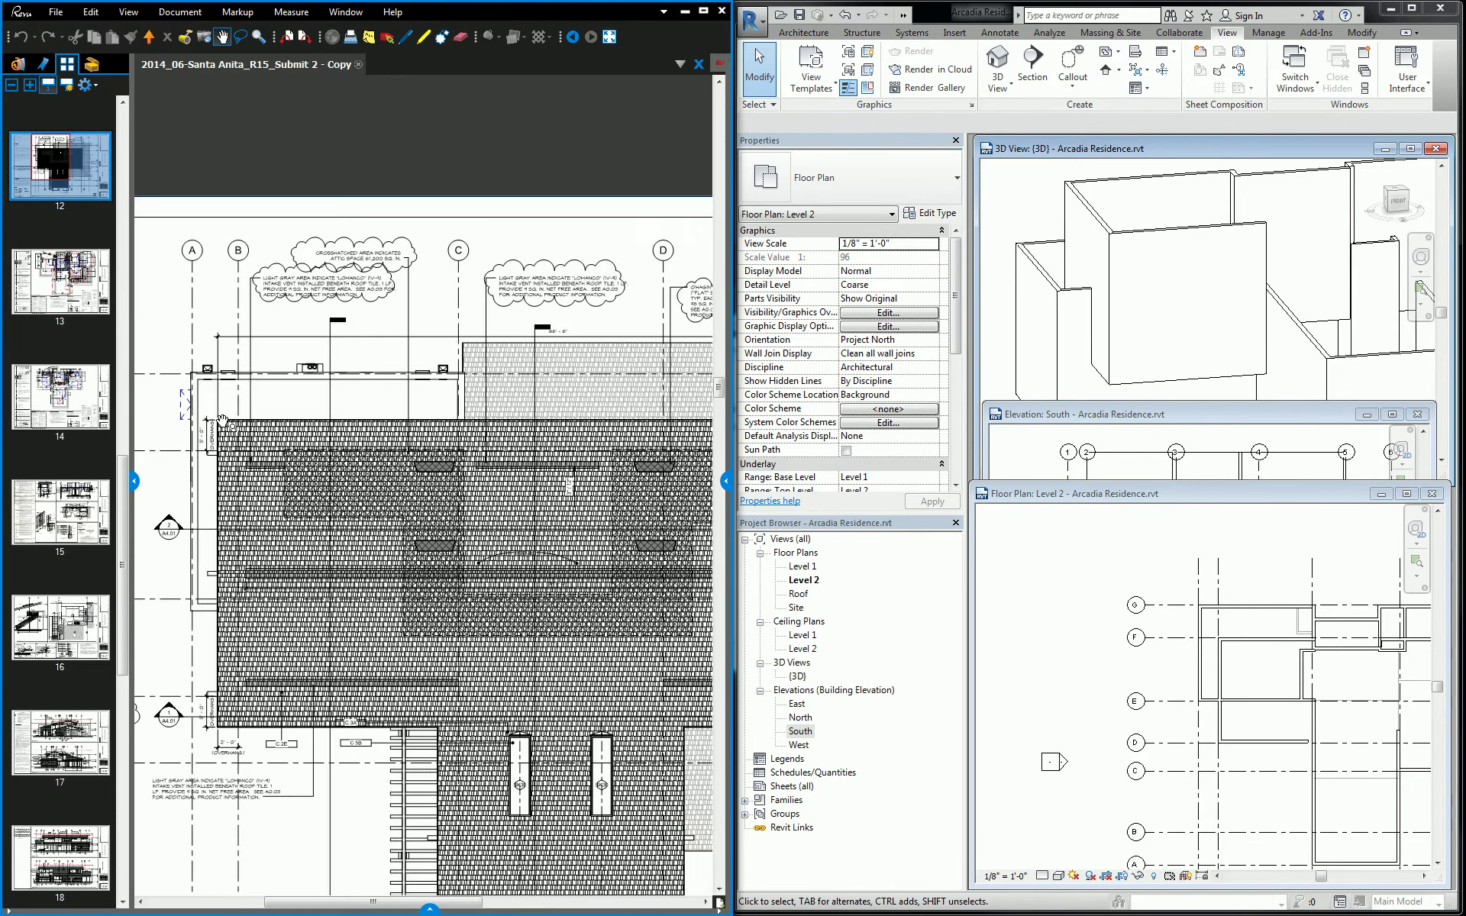
pyautogui.scroll(3, 212, 416)
pyautogui.moveTo(218, 474); pyautogui.dragTo(469, 456)
pyautogui.scroll(2, 470, 456)
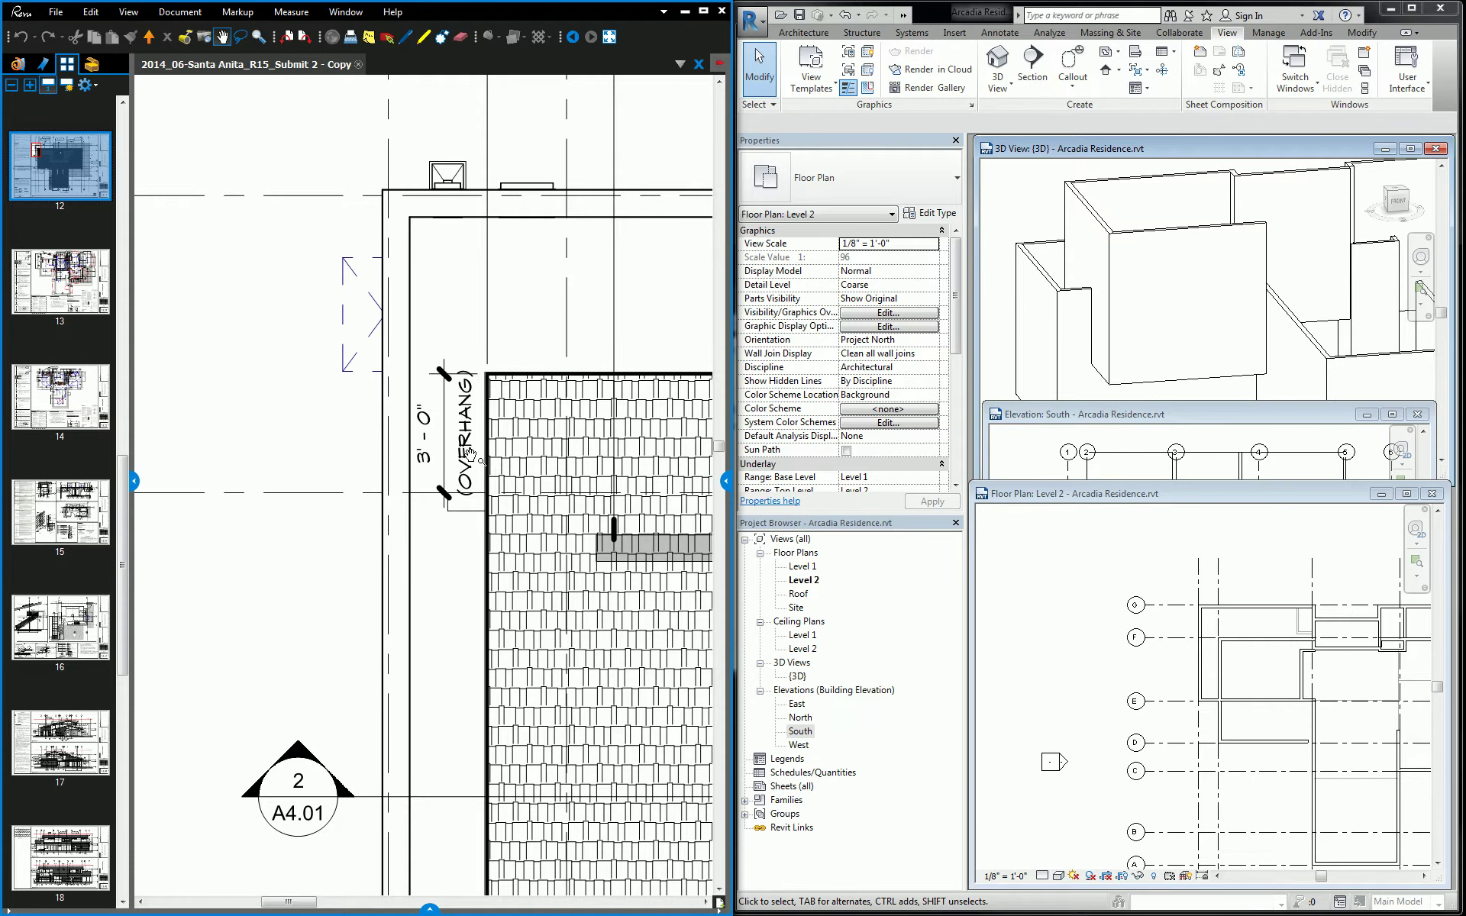
pyautogui.scroll(-6, 469, 456)
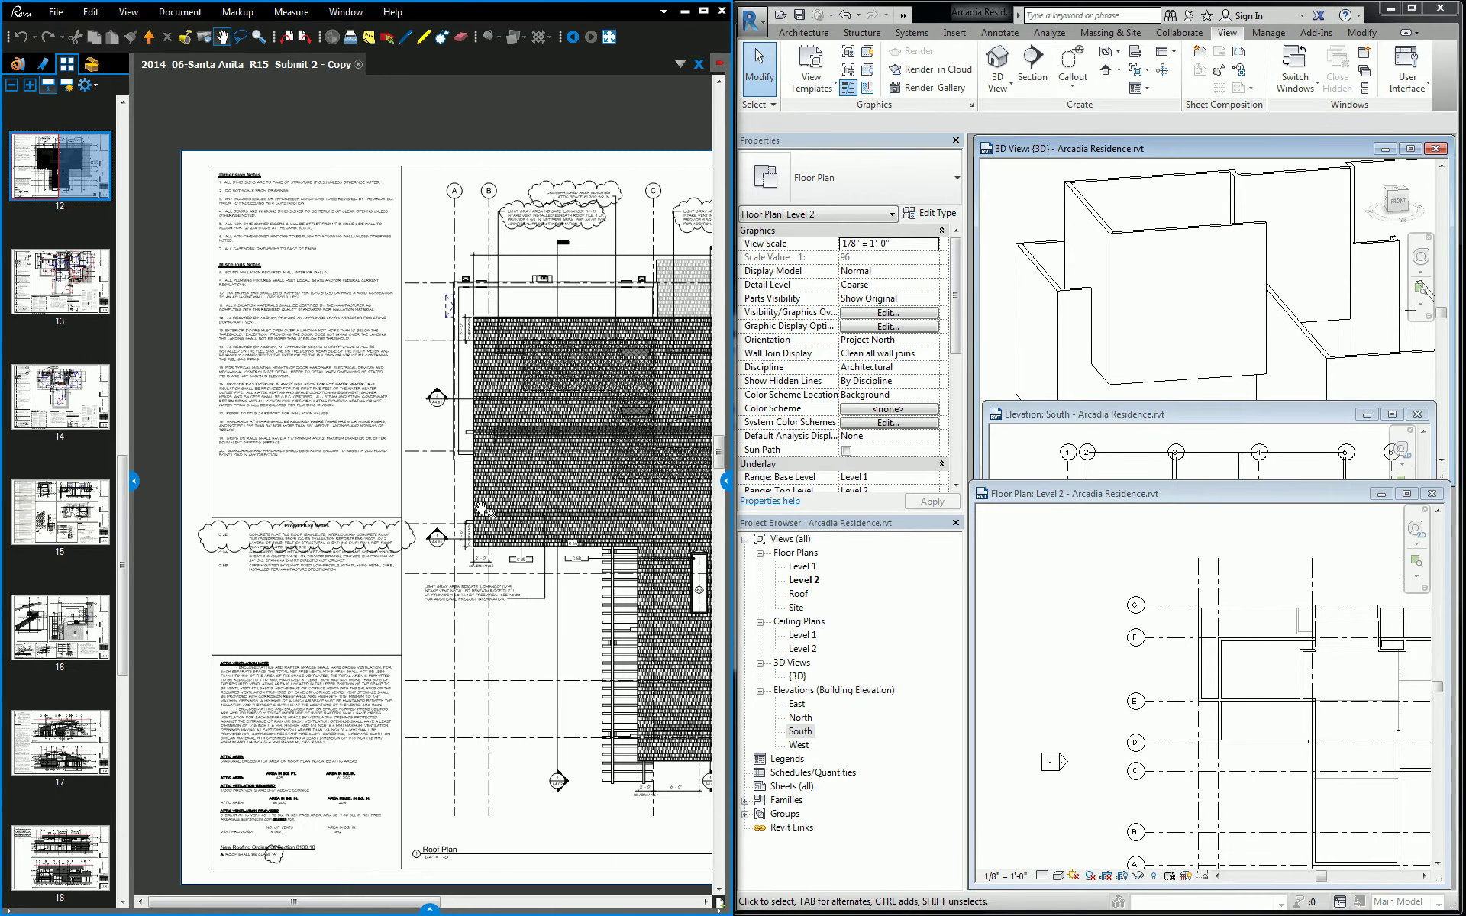
pyautogui.moveTo(491, 367); pyautogui.dragTo(468, 386)
pyautogui.moveTo(607, 417); pyautogui.dragTo(399, 403)
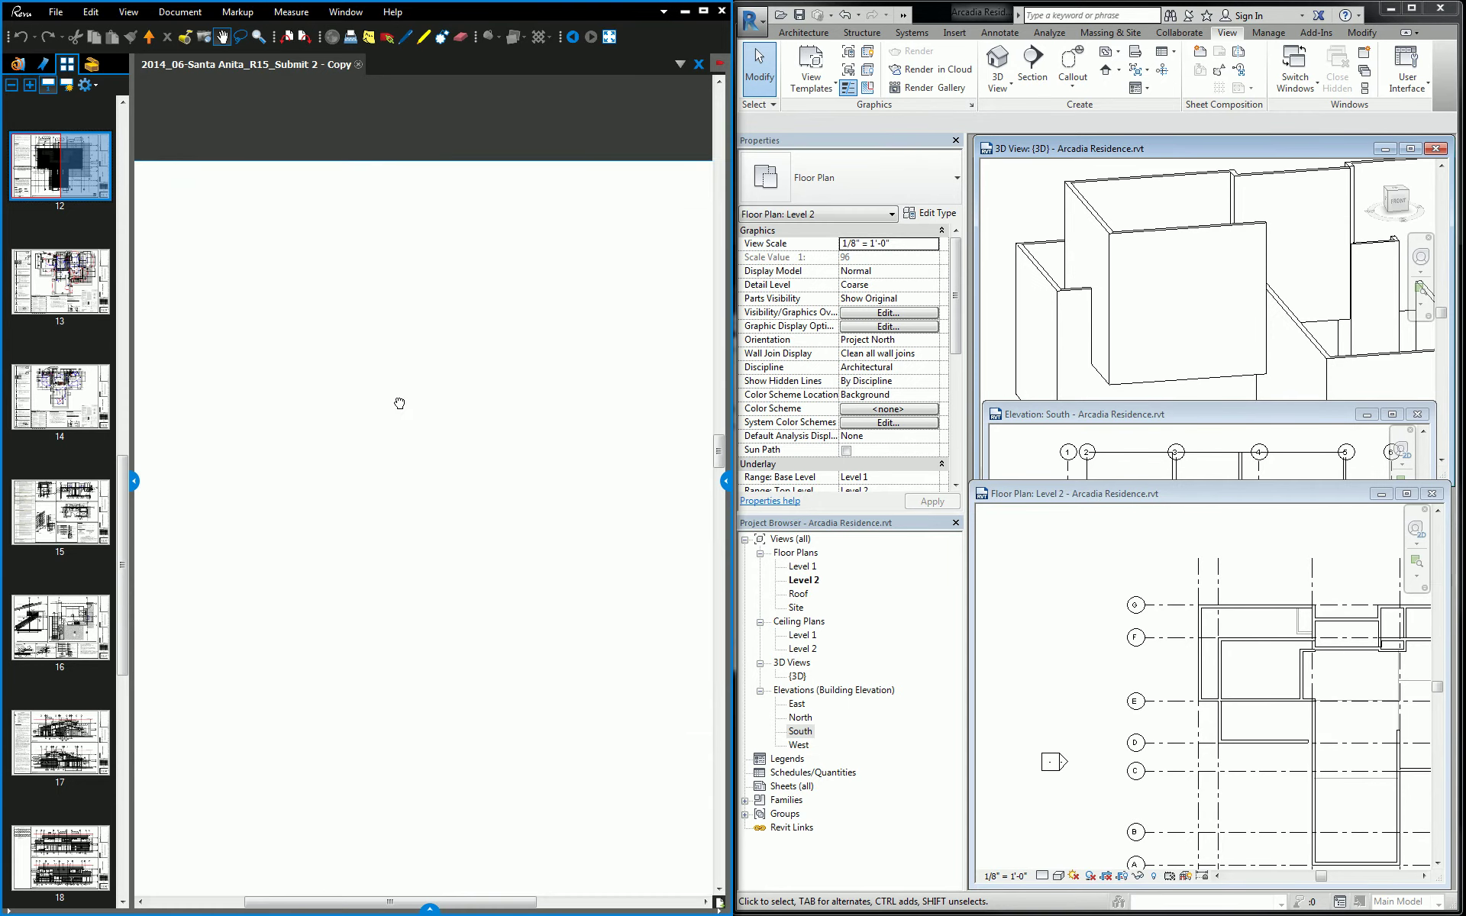
pyautogui.scroll(3, 417, 792)
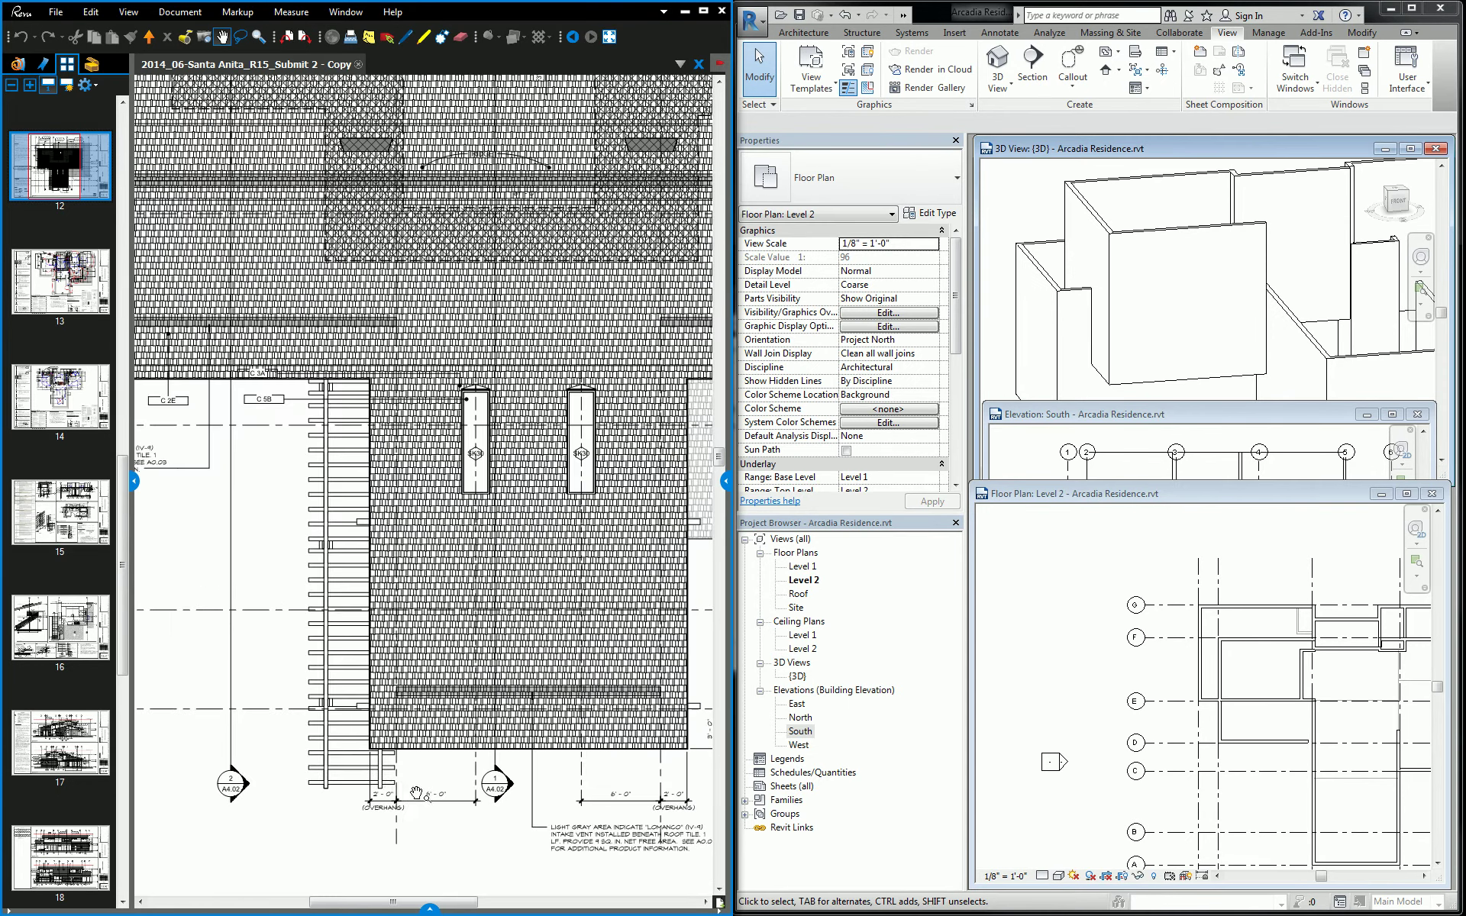
pyautogui.scroll(3, 417, 793)
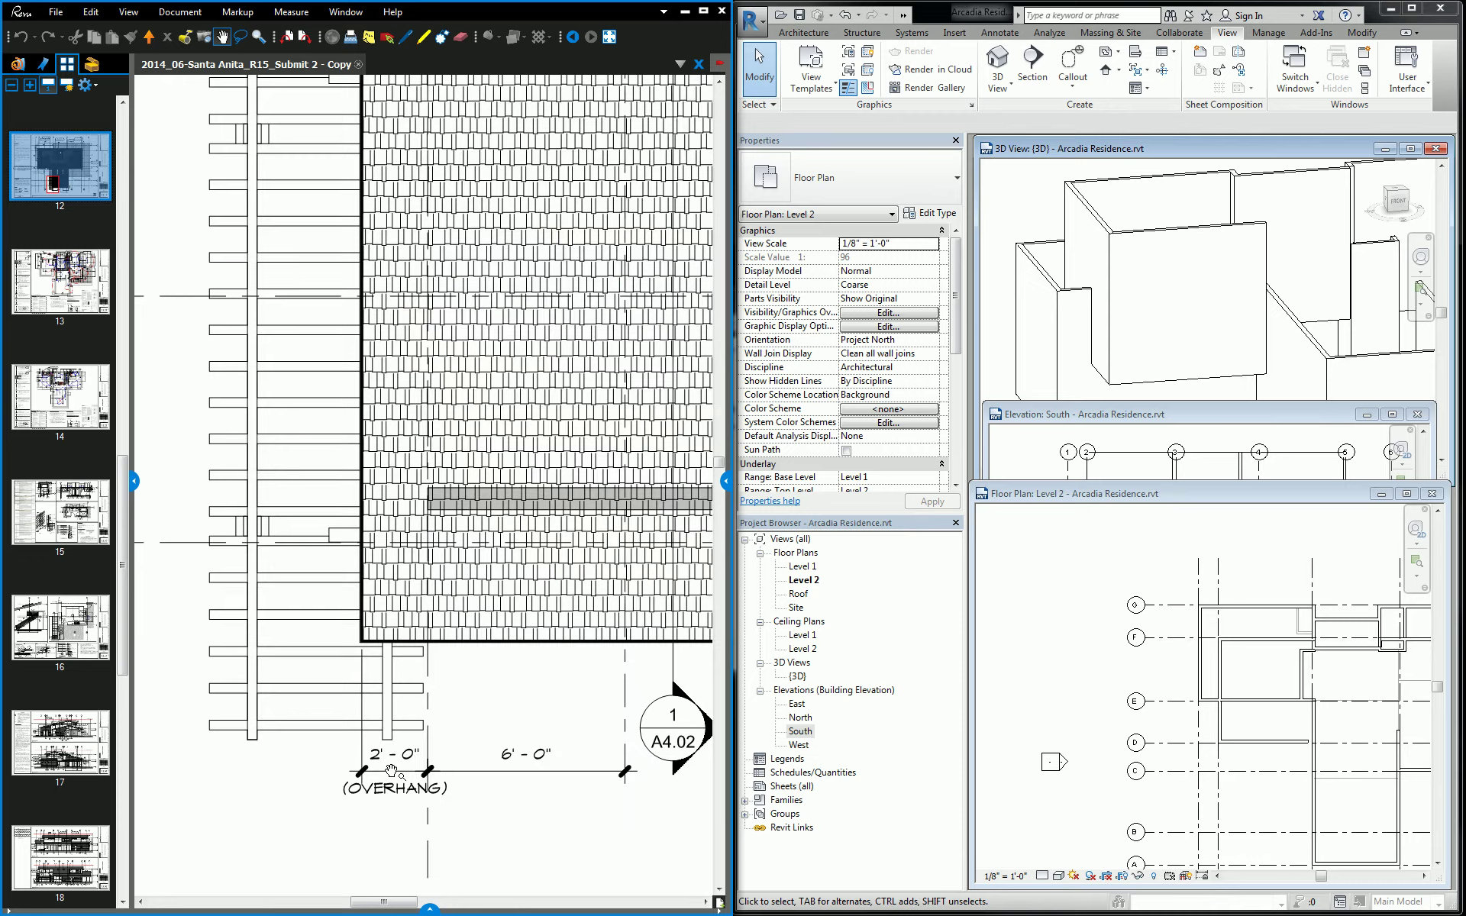
pyautogui.scroll(-5, 391, 770)
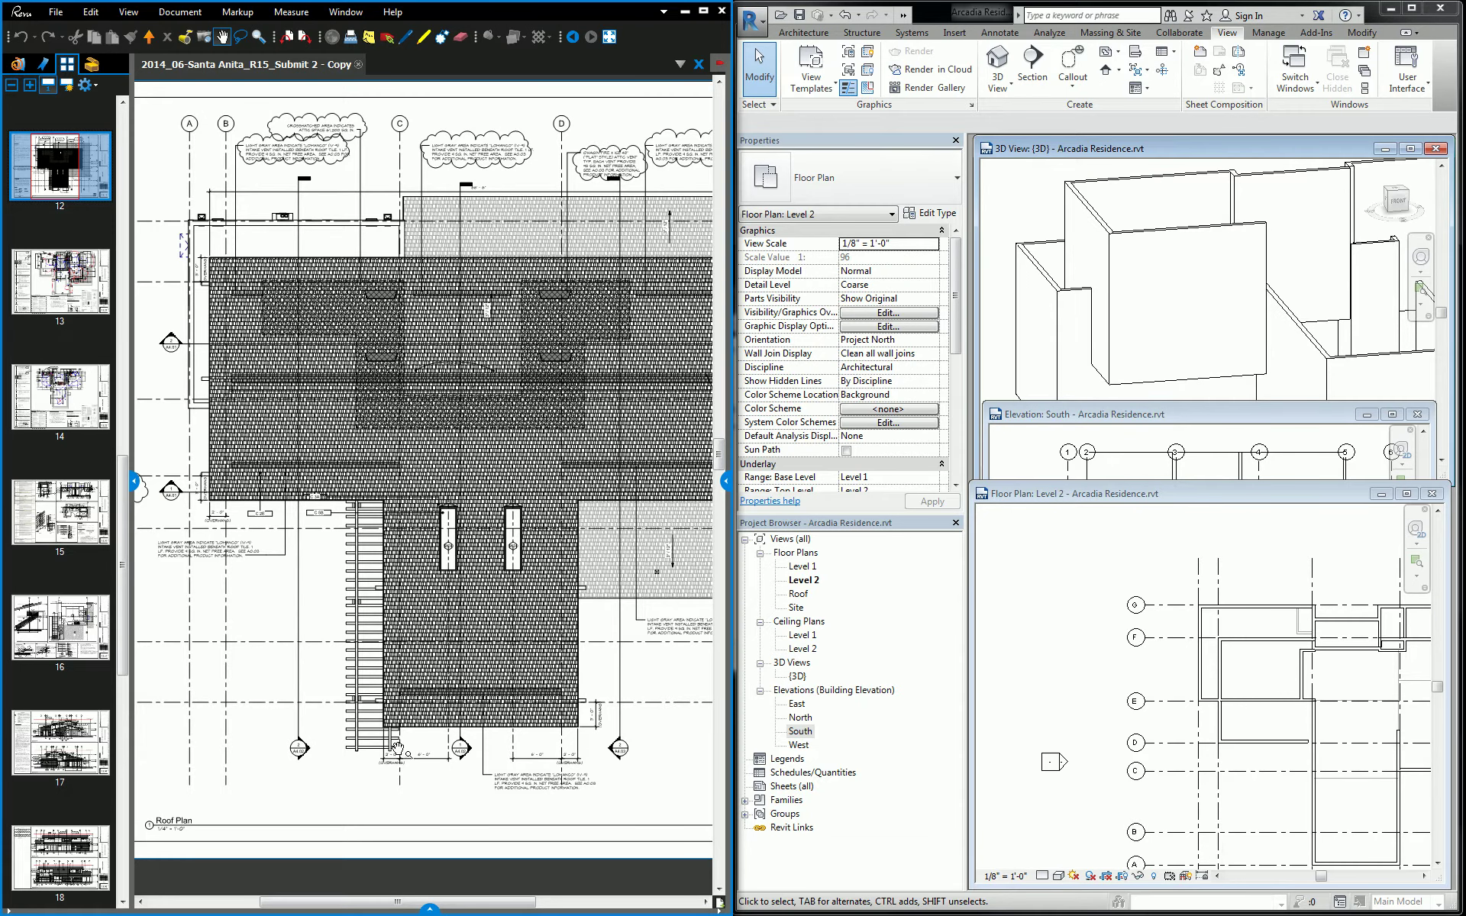
pyautogui.moveTo(616, 470); pyautogui.dragTo(403, 504)
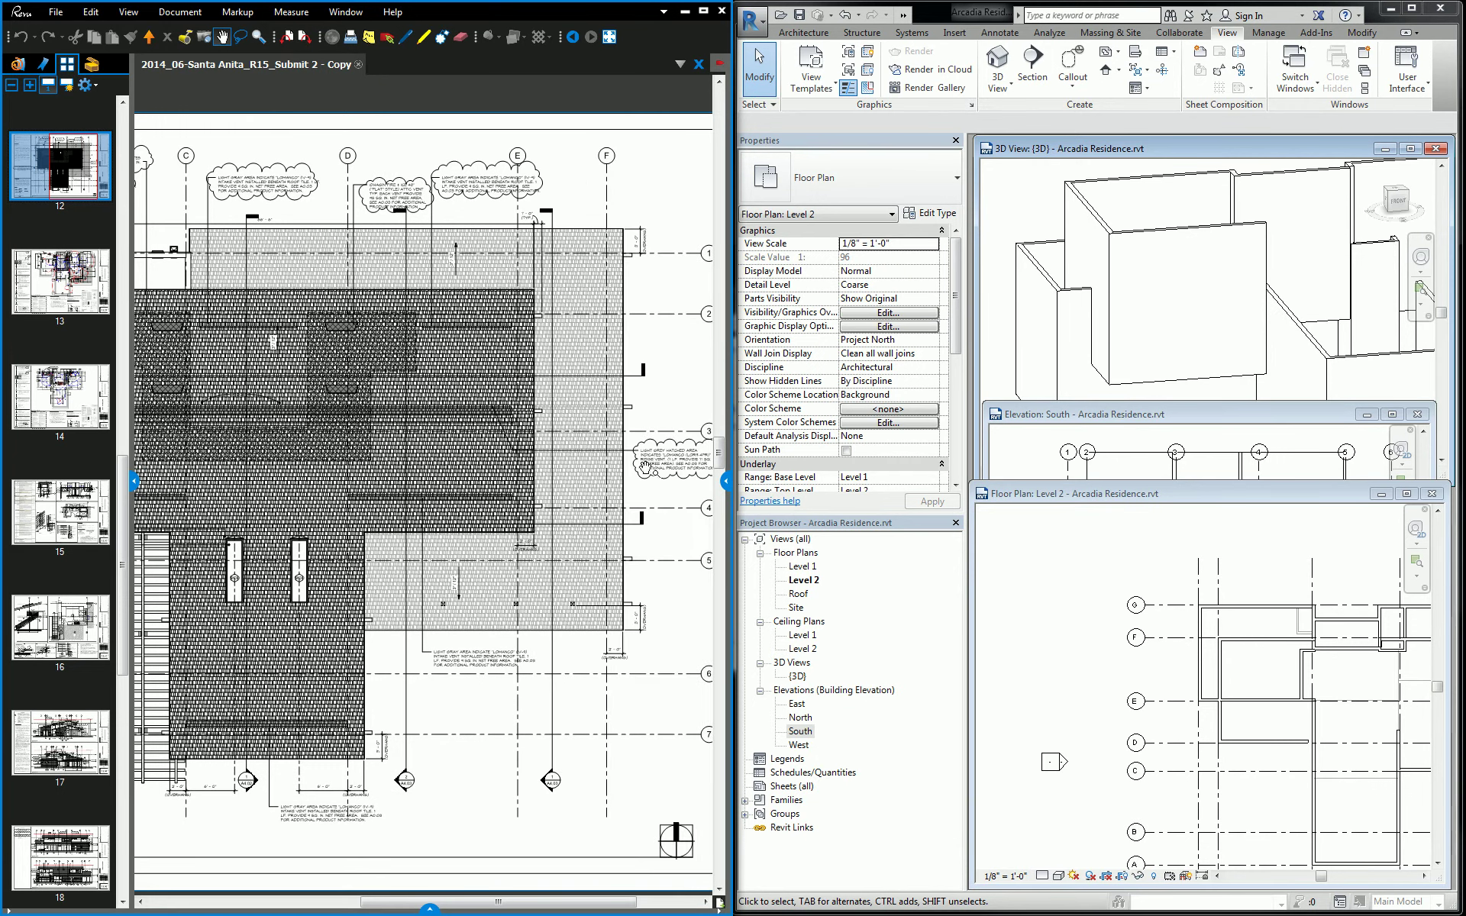
# Reopen the elevations on page 17 and examine the level heights beside grid 1 in the East Elevation.
pyautogui.click(57, 745)
pyautogui.scroll(2, 508, 374)
pyautogui.scroll(2, 643, 280)
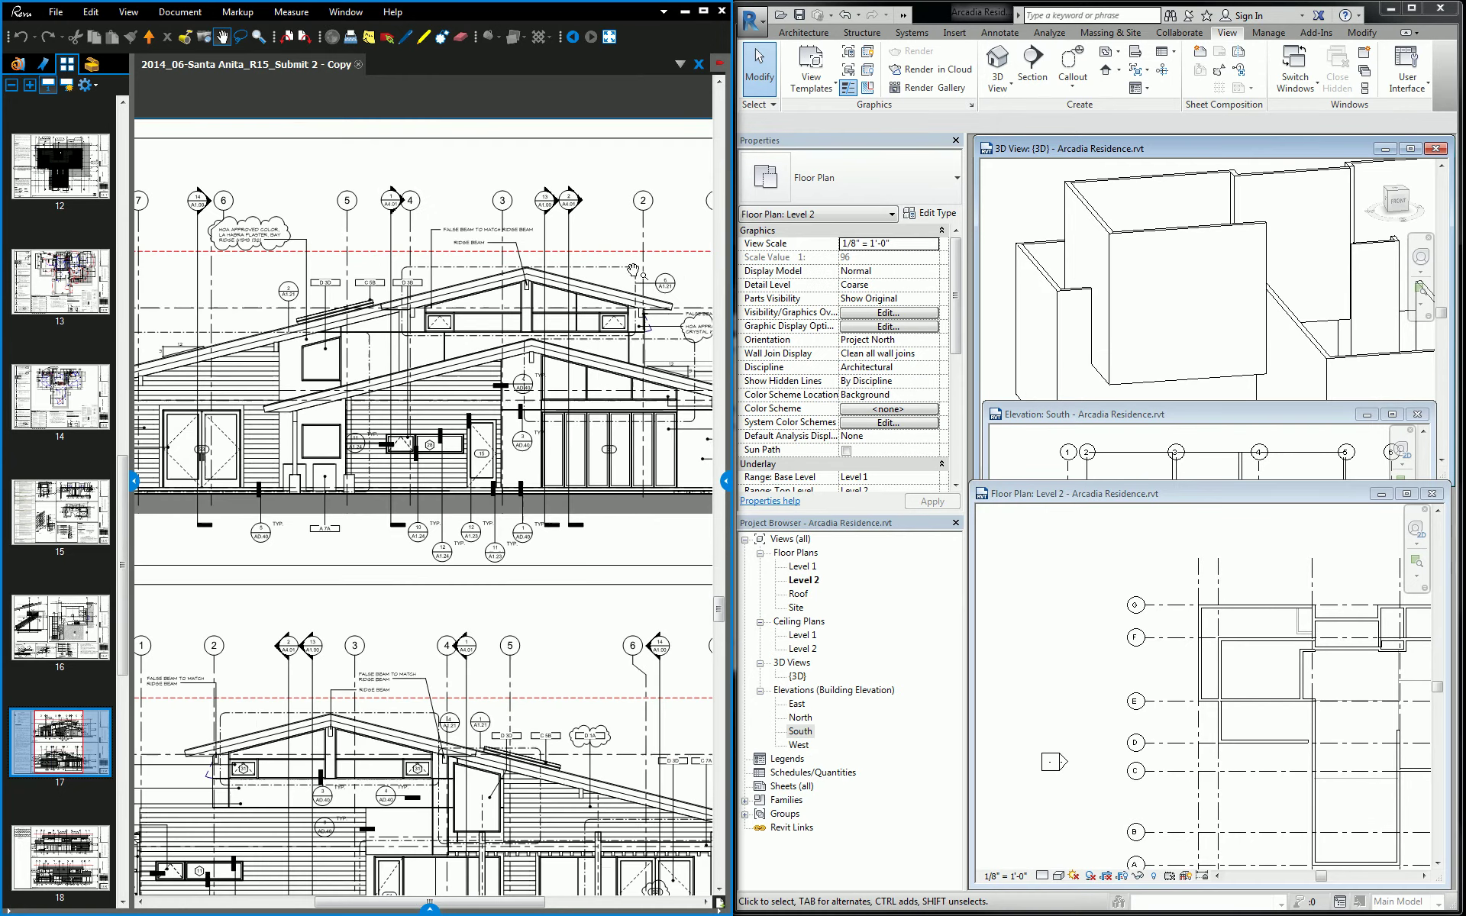
pyautogui.moveTo(643, 280); pyautogui.dragTo(393, 283)
pyautogui.scroll(1, 497, 269)
pyautogui.moveTo(497, 269); pyautogui.dragTo(357, 333)
pyautogui.scroll(2, 386, 316)
pyautogui.scroll(-1, 378, 337)
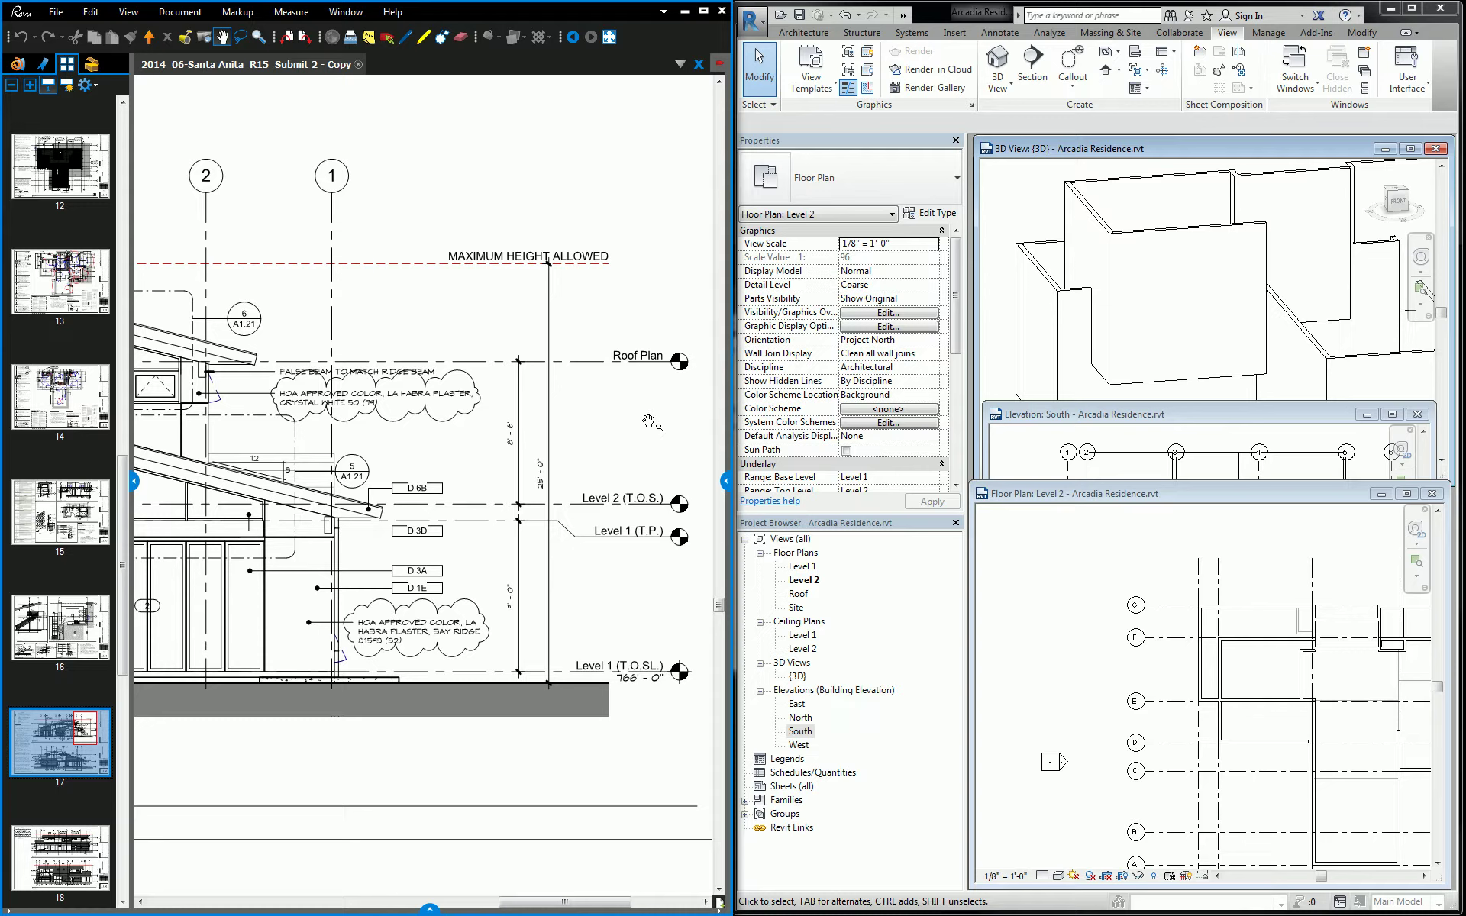
# Examine how the upper roof meets the beam and the Roof Plan level near grid 2, and compare the whole East Elevation.
pyautogui.scroll(8, 218, 341)
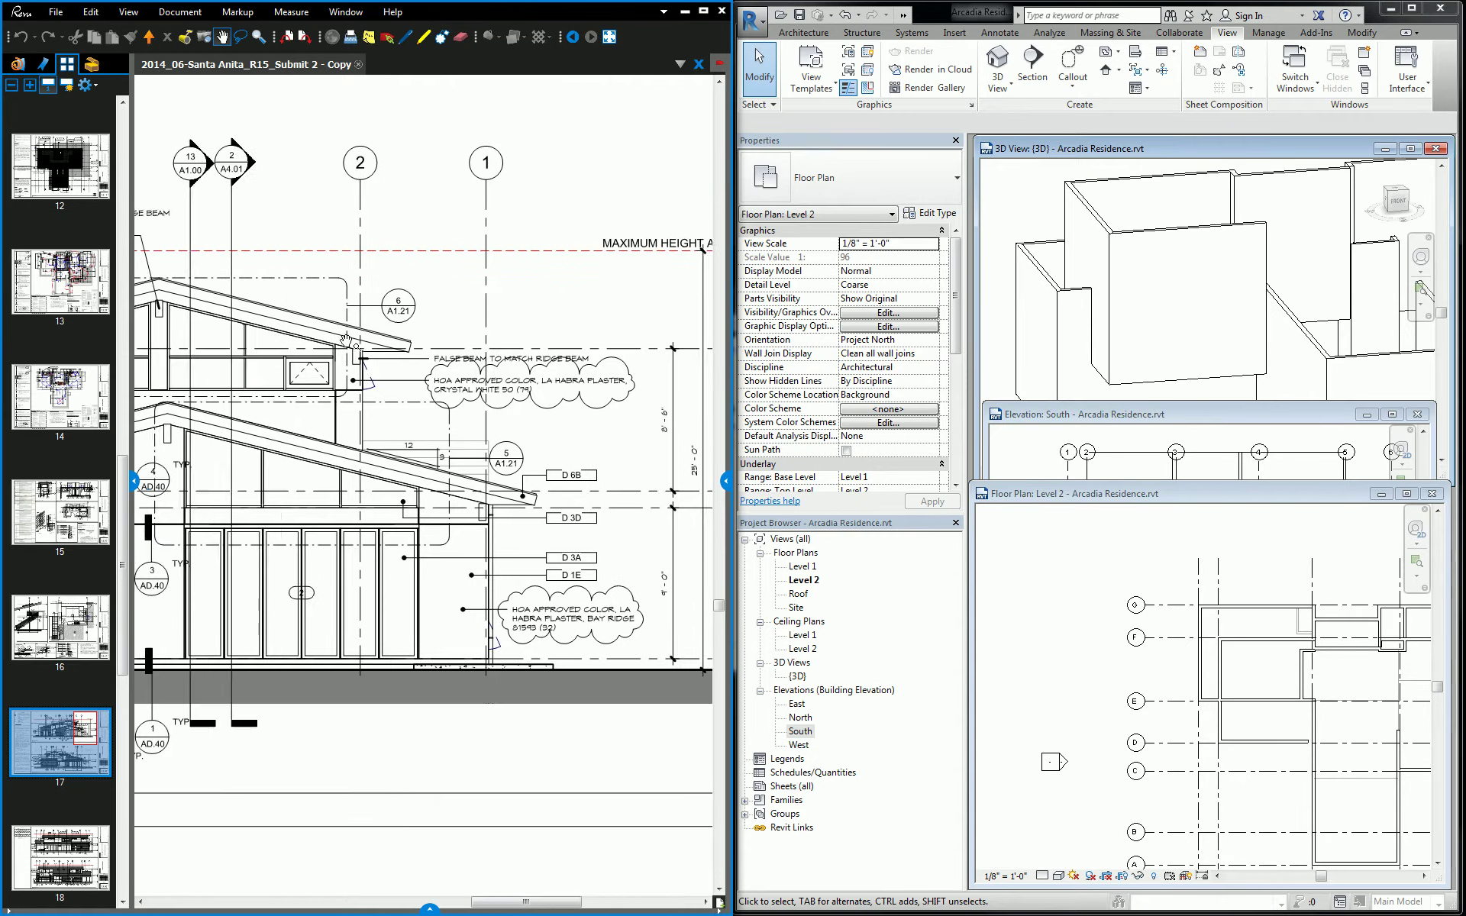
pyautogui.scroll(3, 356, 361)
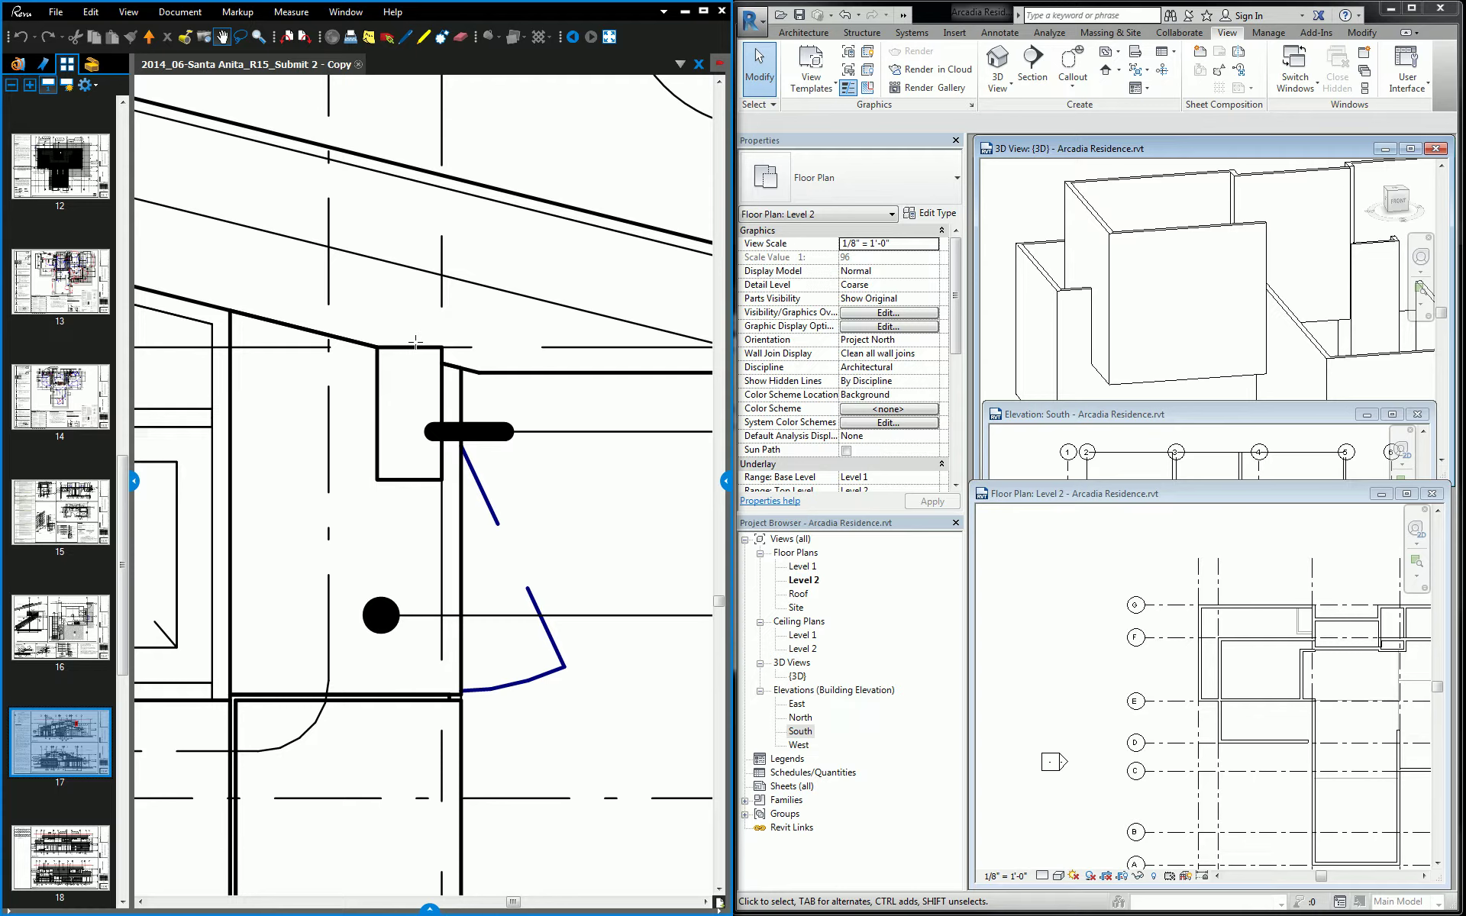
pyautogui.press('v')
pyautogui.hotkey('shift', 'v')
pyautogui.scroll(-4, 490, 302)
pyautogui.scroll(-1, 403, 297)
pyautogui.moveTo(402, 297); pyautogui.dragTo(588, 330)
pyautogui.scroll(1, 587, 330)
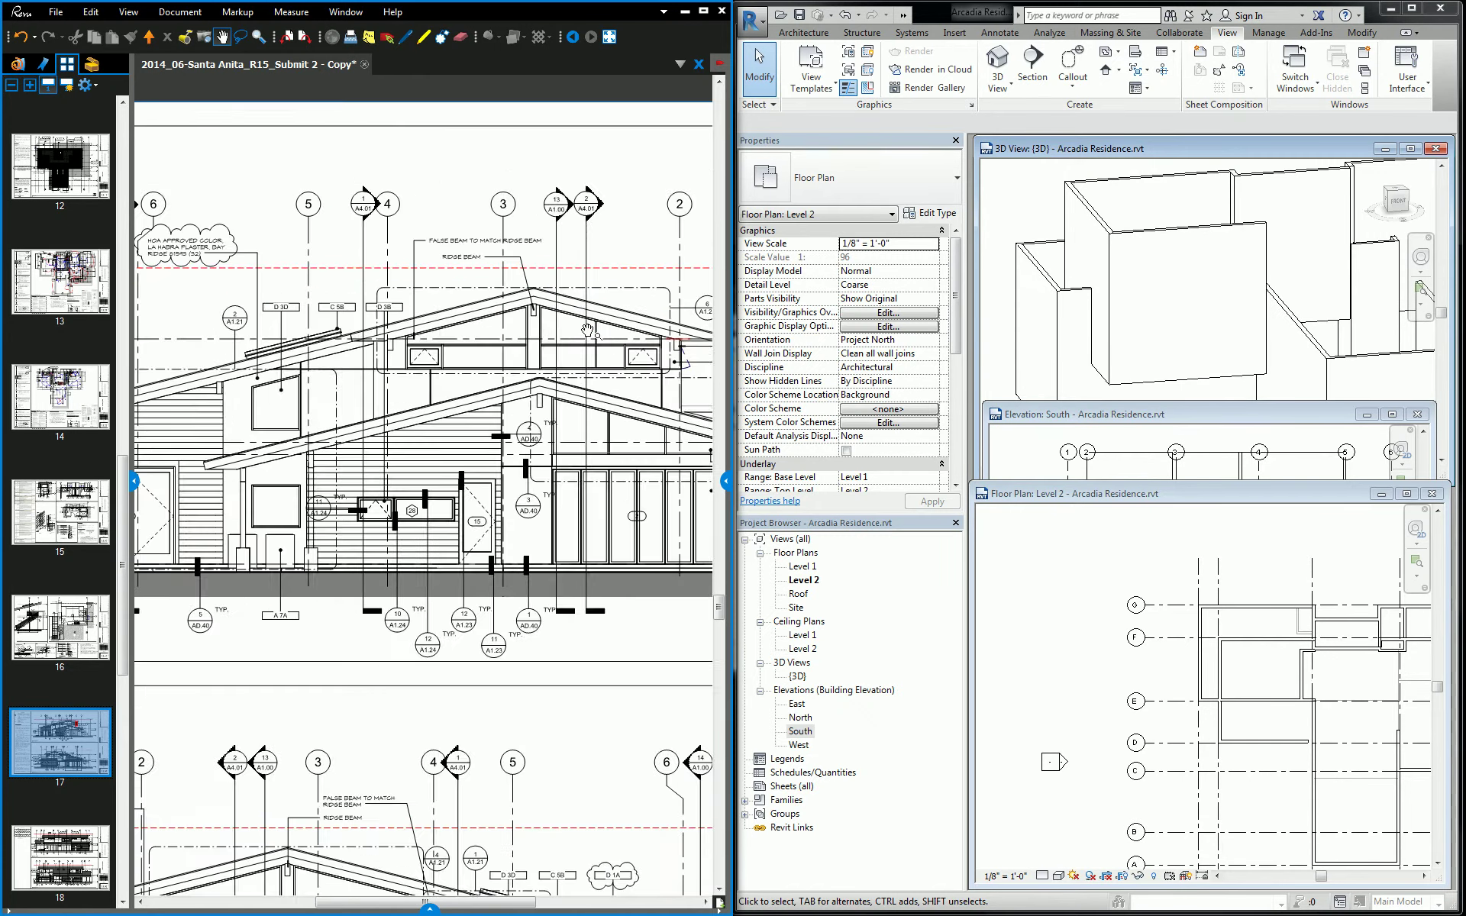
pyautogui.scroll(-1, 588, 330)
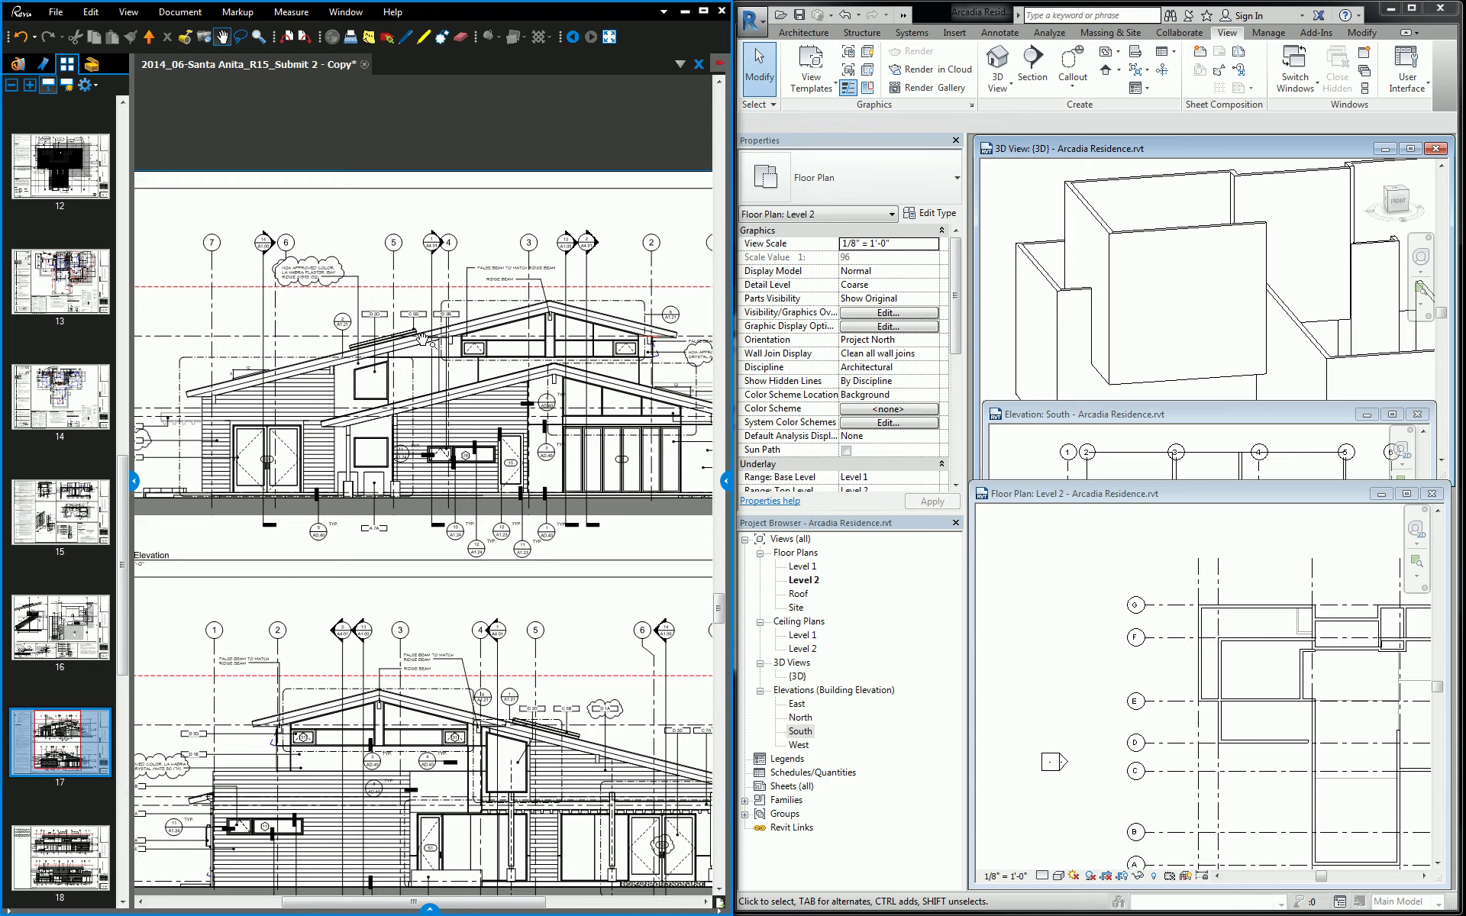
# Open the Roof floor plan in Revit and maximize its view to show the whole building.
pyautogui.scroll(-1, 421, 339)
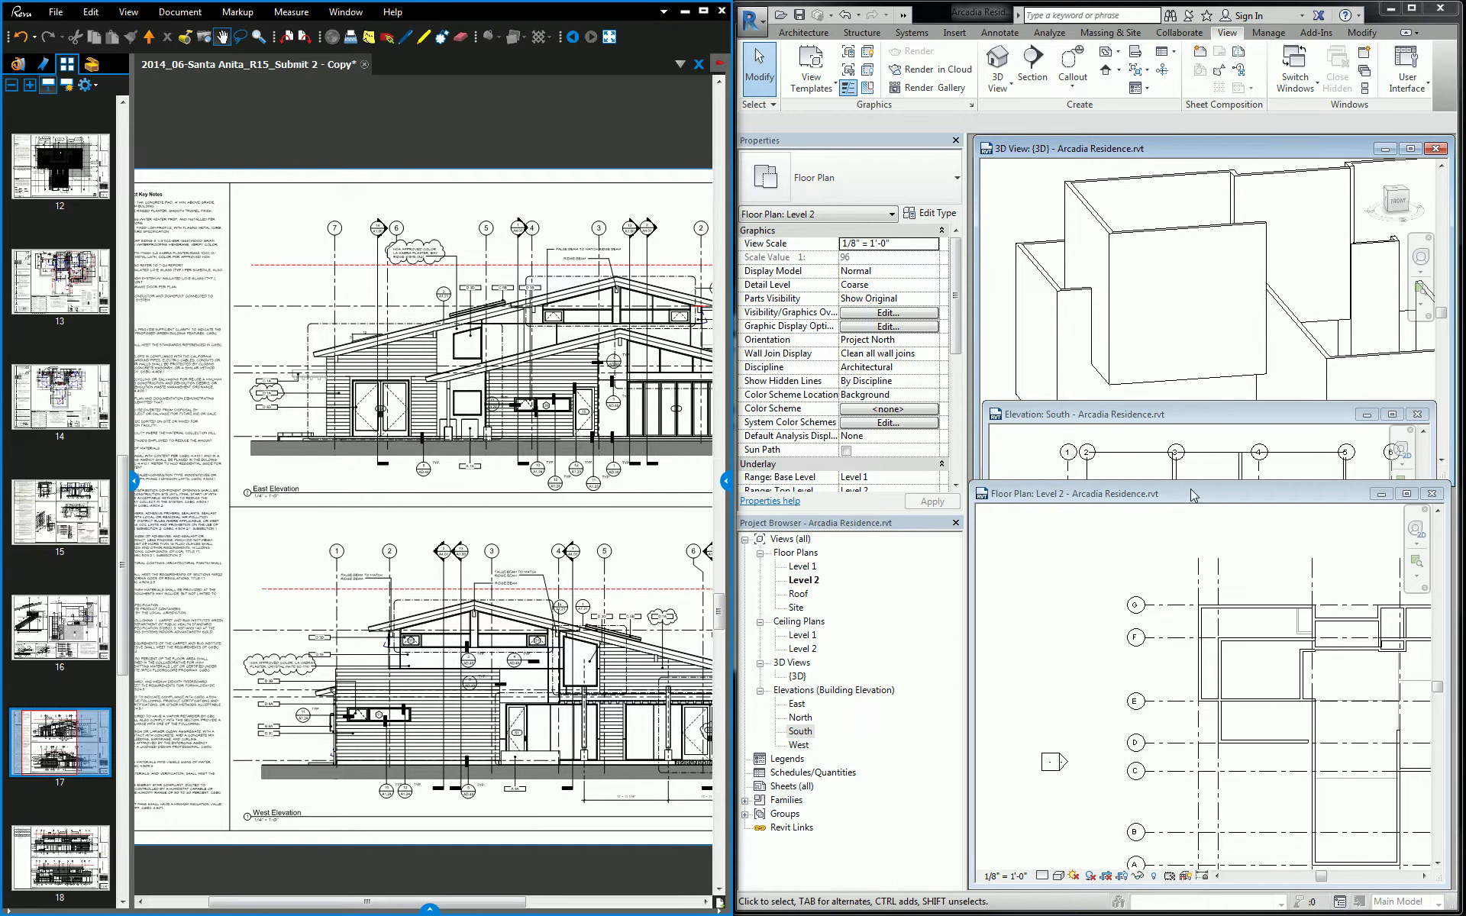
pyautogui.click(1144, 608)
pyautogui.doubleClick(798, 594)
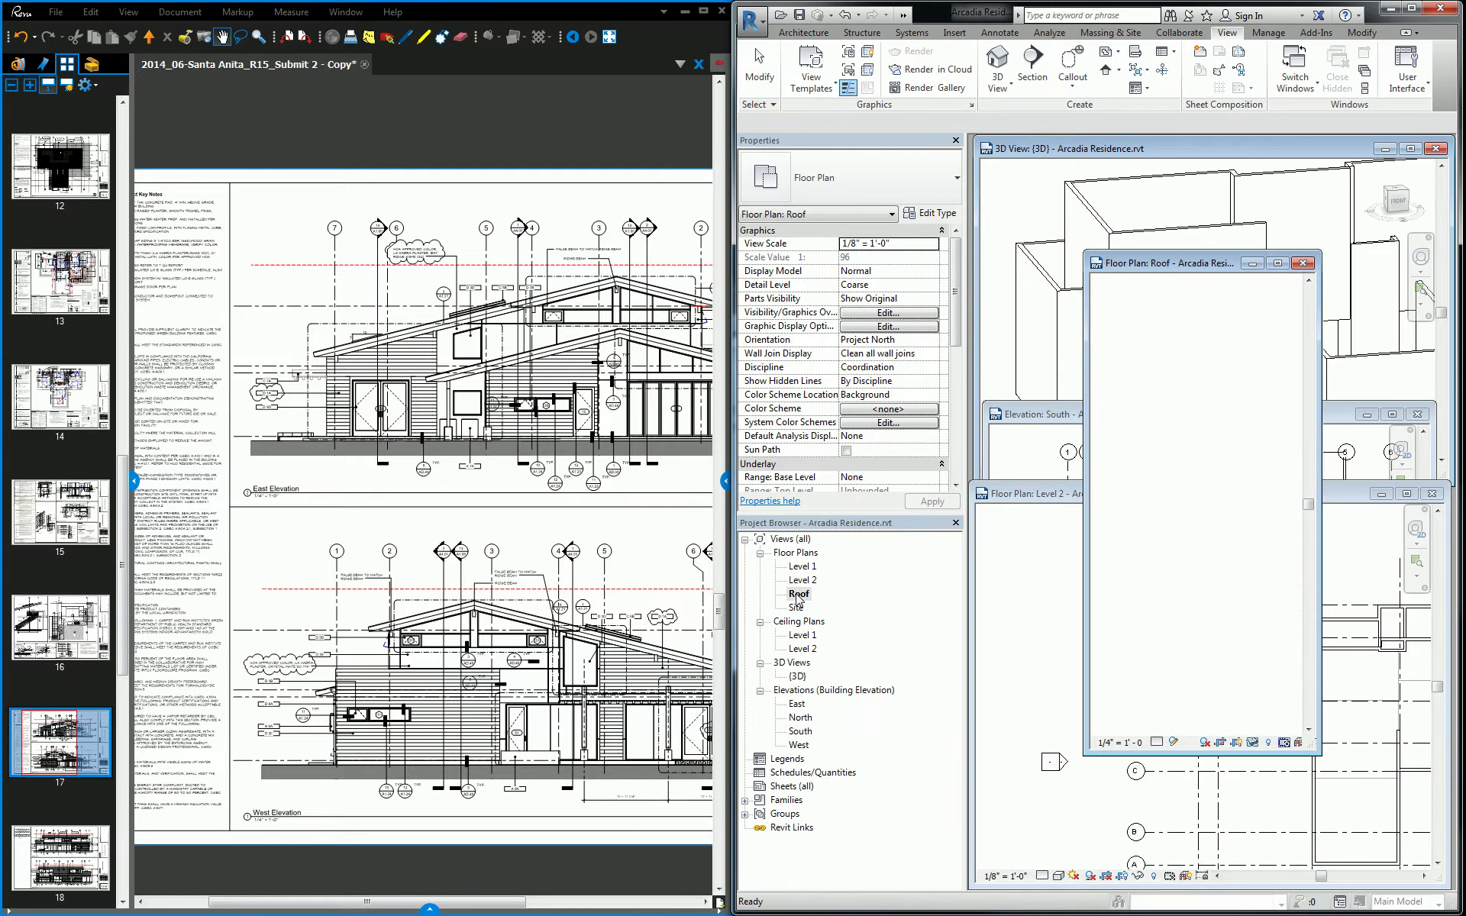
pyautogui.click(1286, 252)
pyautogui.moveTo(1338, 402); pyautogui.dragTo(1173, 462, button='middle')
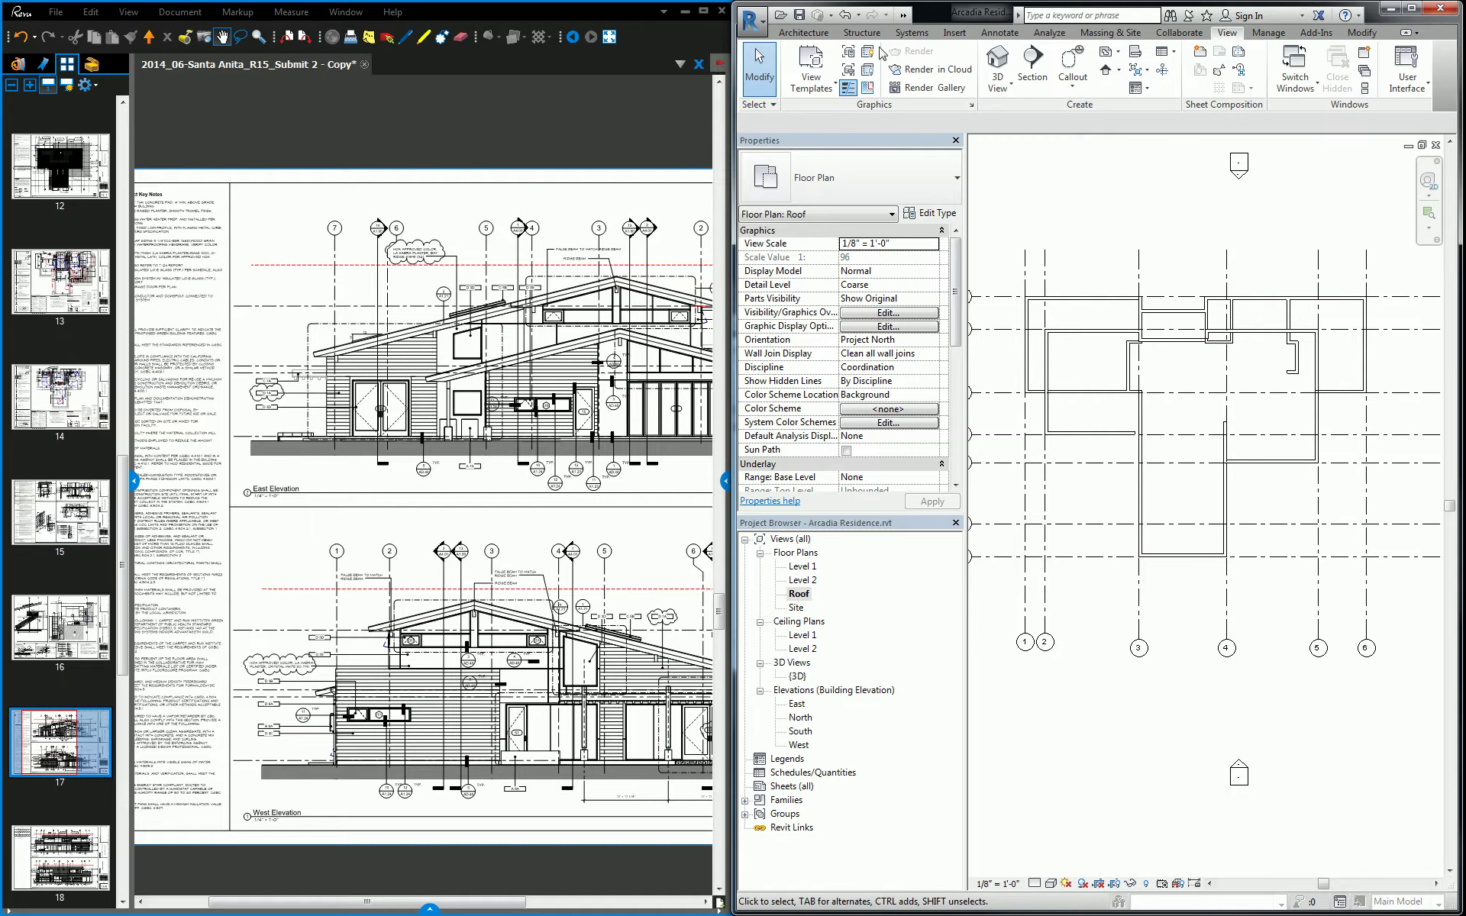
# Start a Roof by Footprint, dismissing the save reminder, and choose the Basic Roof type Generic - 12".
pyautogui.click(819, 37)
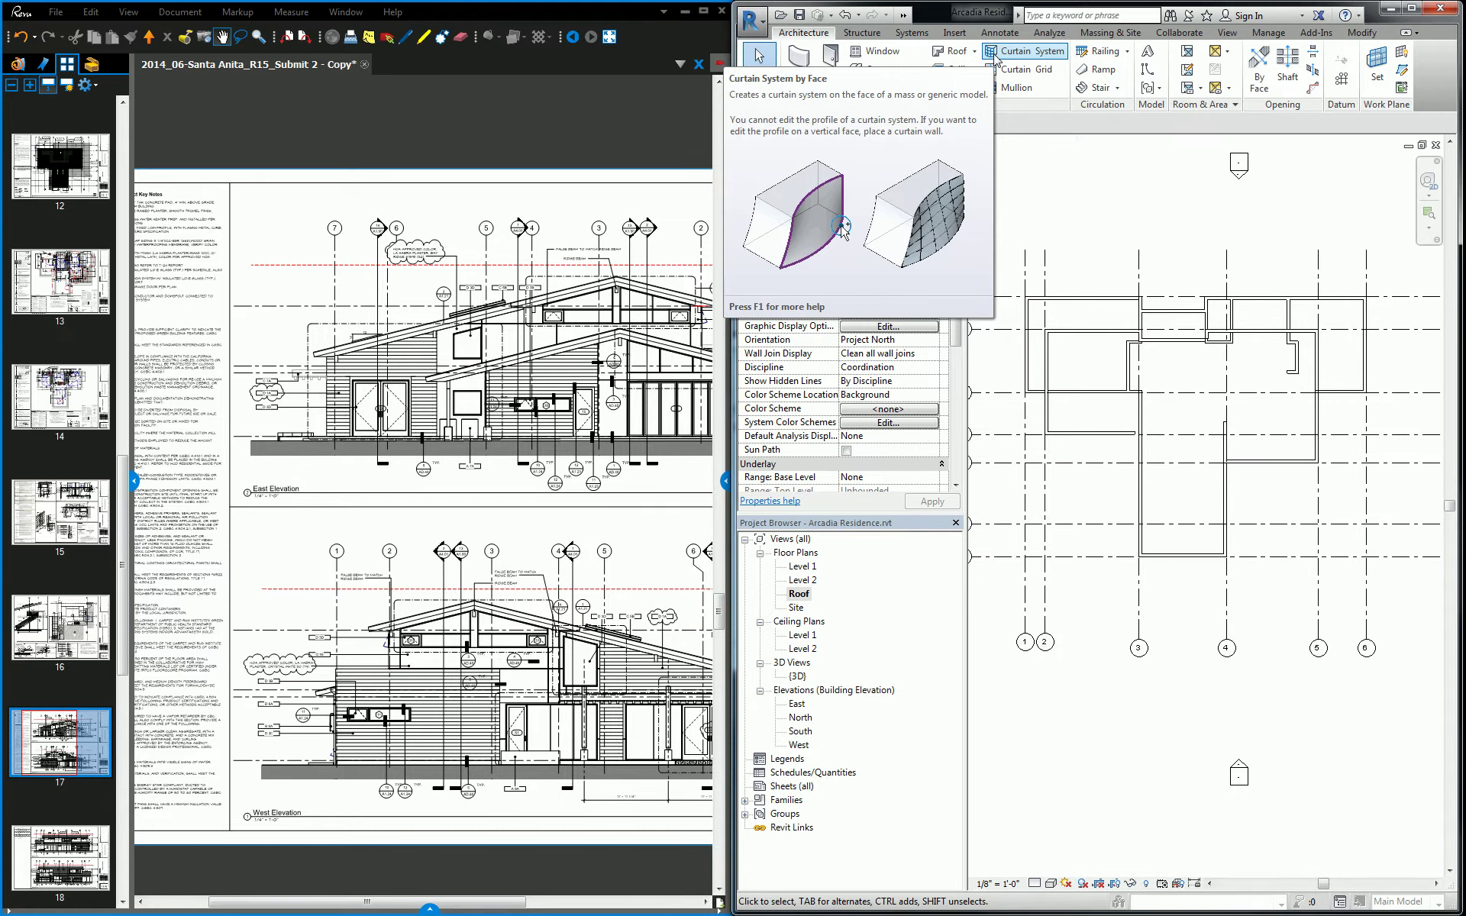
pyautogui.click(944, 55)
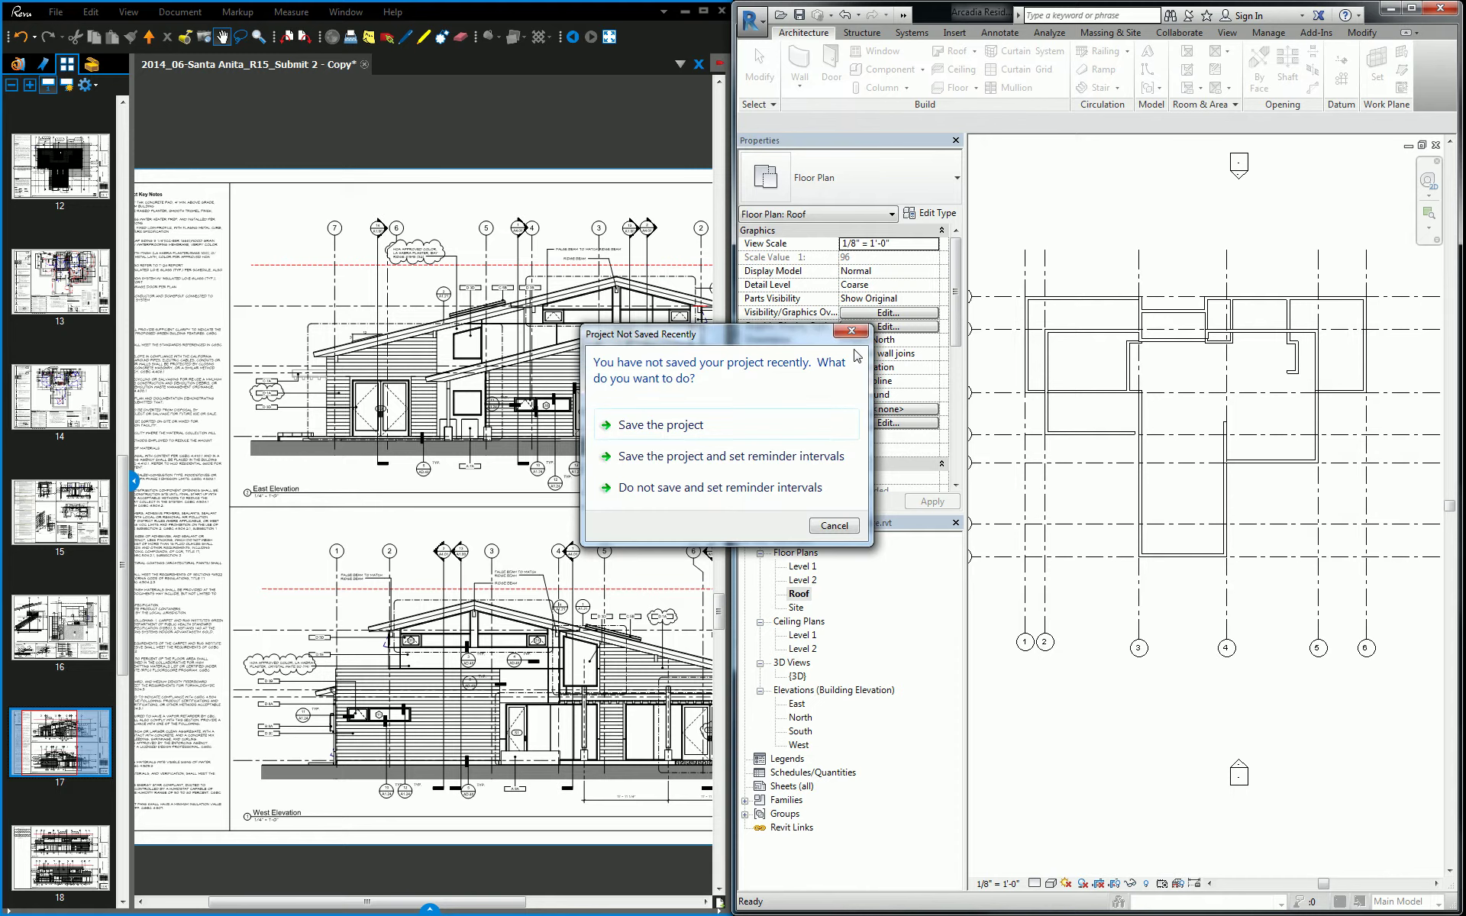
pyautogui.click(855, 335)
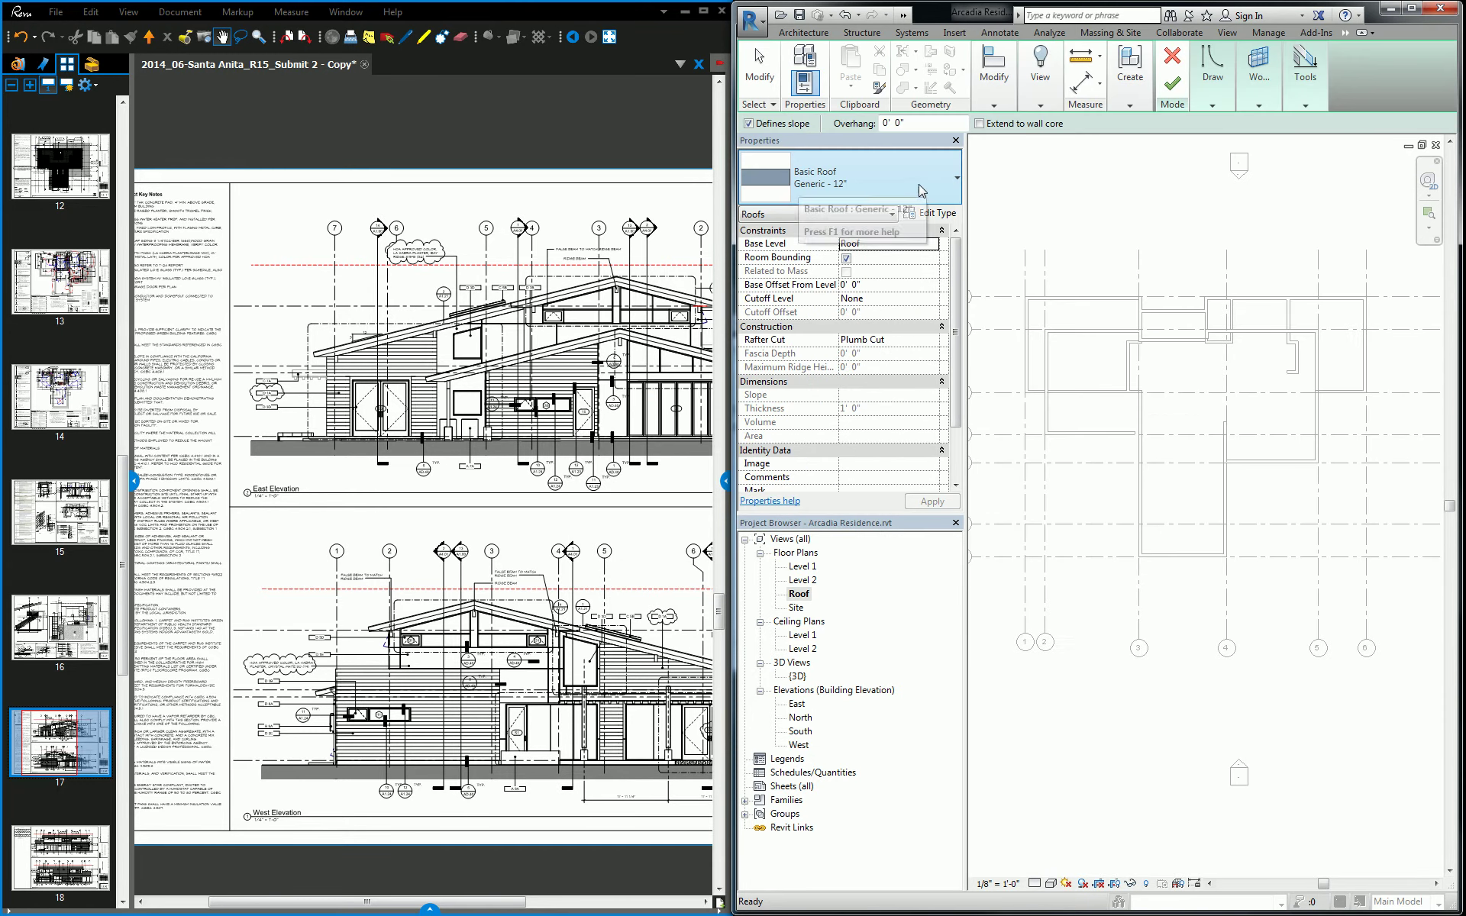
pyautogui.click(913, 185)
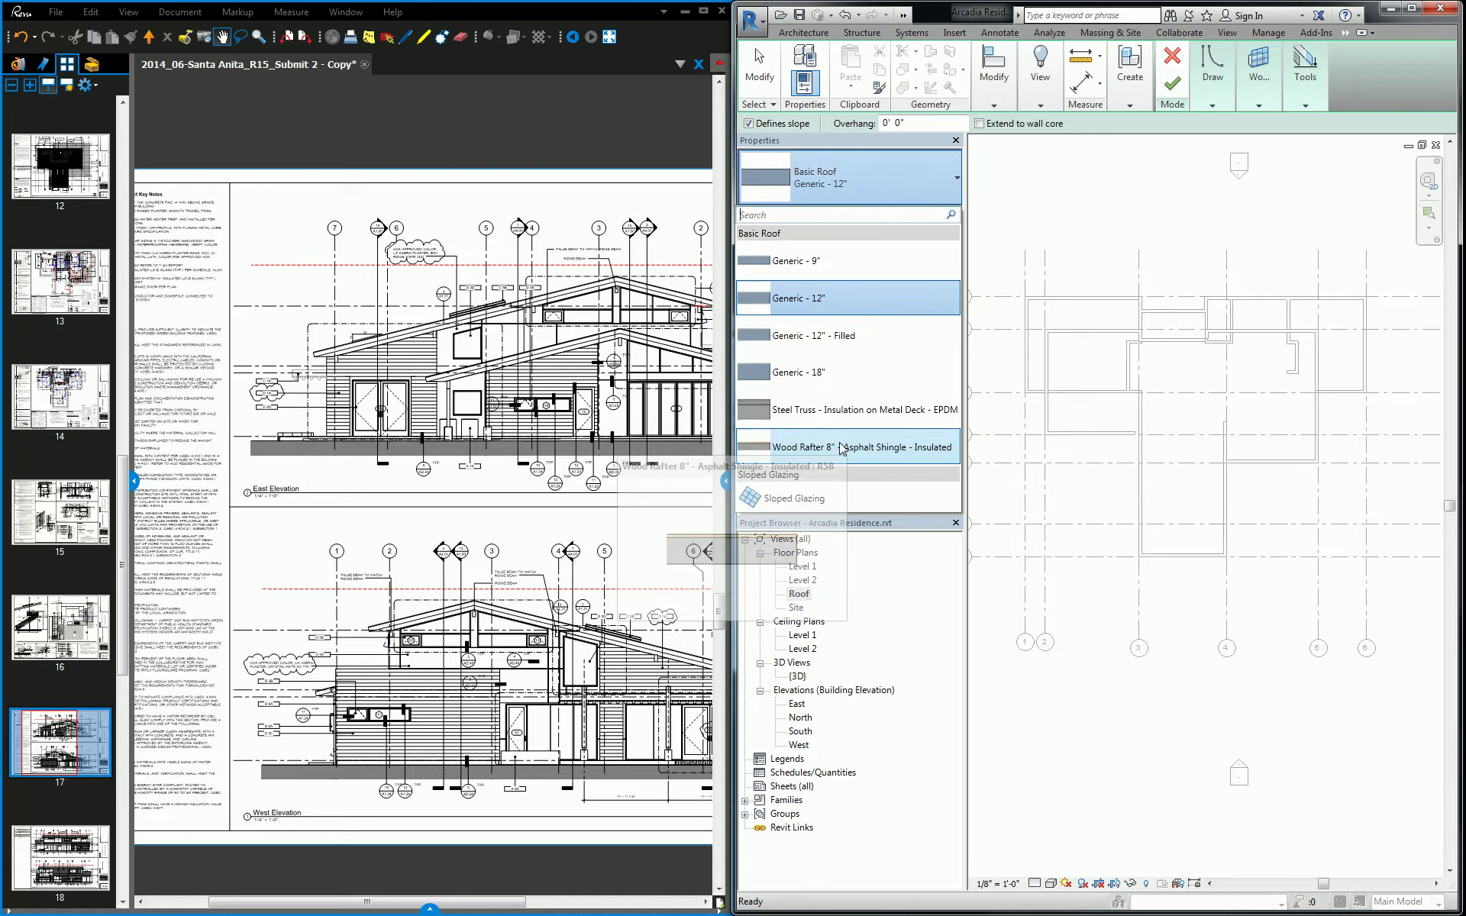
pyautogui.click(811, 308)
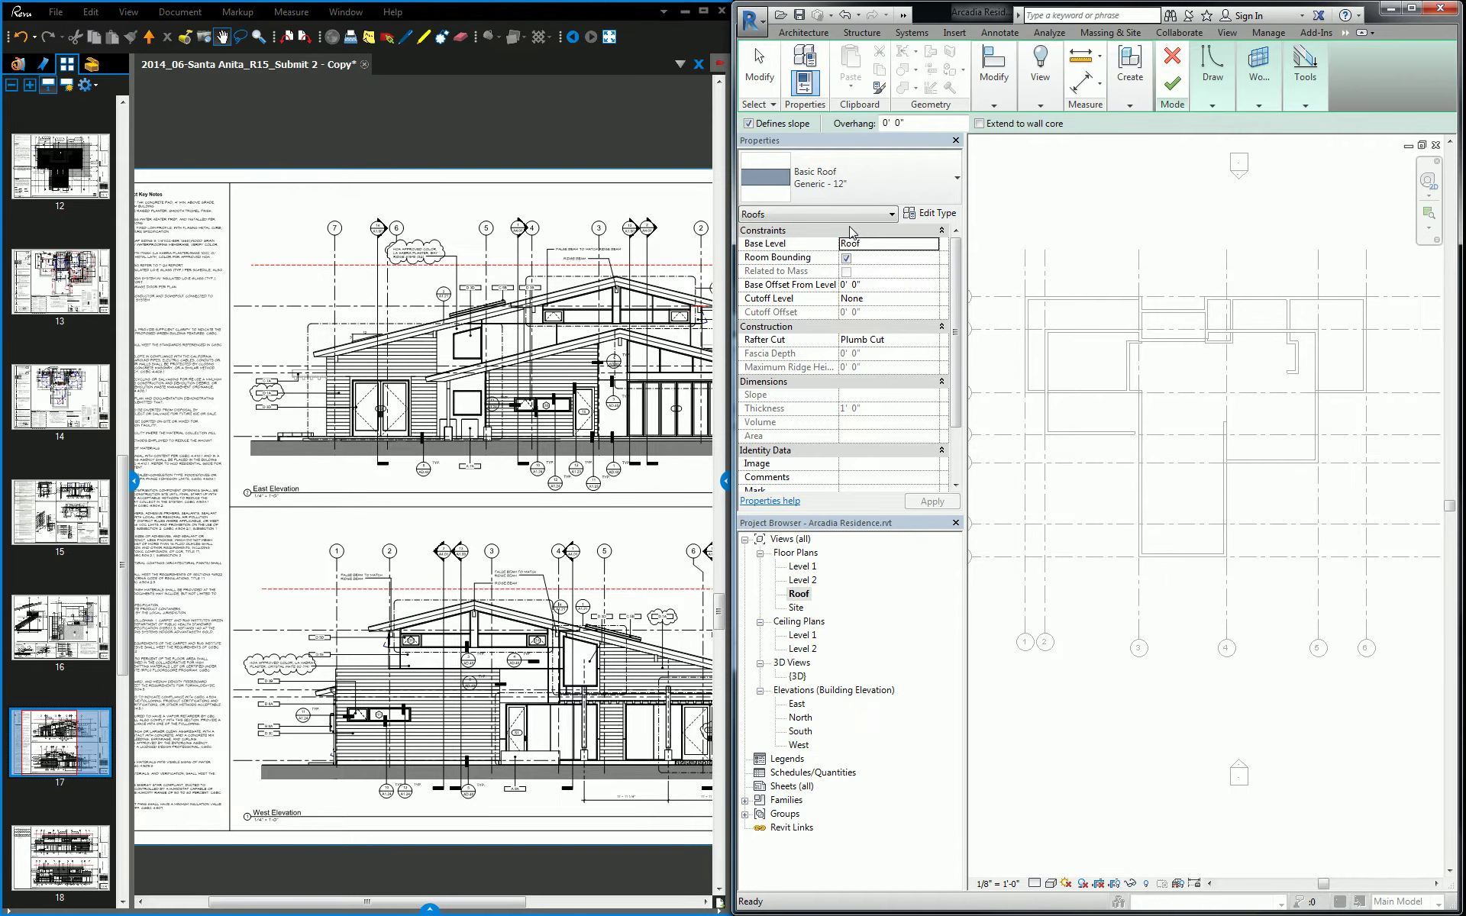
# Draw roof boundary lines along grid F from grid 2 to grid 5, and down grid 5 to grid C.
pyautogui.moveTo(1276, 318)
pyautogui.mouseDown(button='middle')
pyautogui.moveTo(1220, 333)
pyautogui.moveTo(1272, 327)
pyautogui.mouseUp(button='middle')
pyautogui.moveTo(1221, 81)
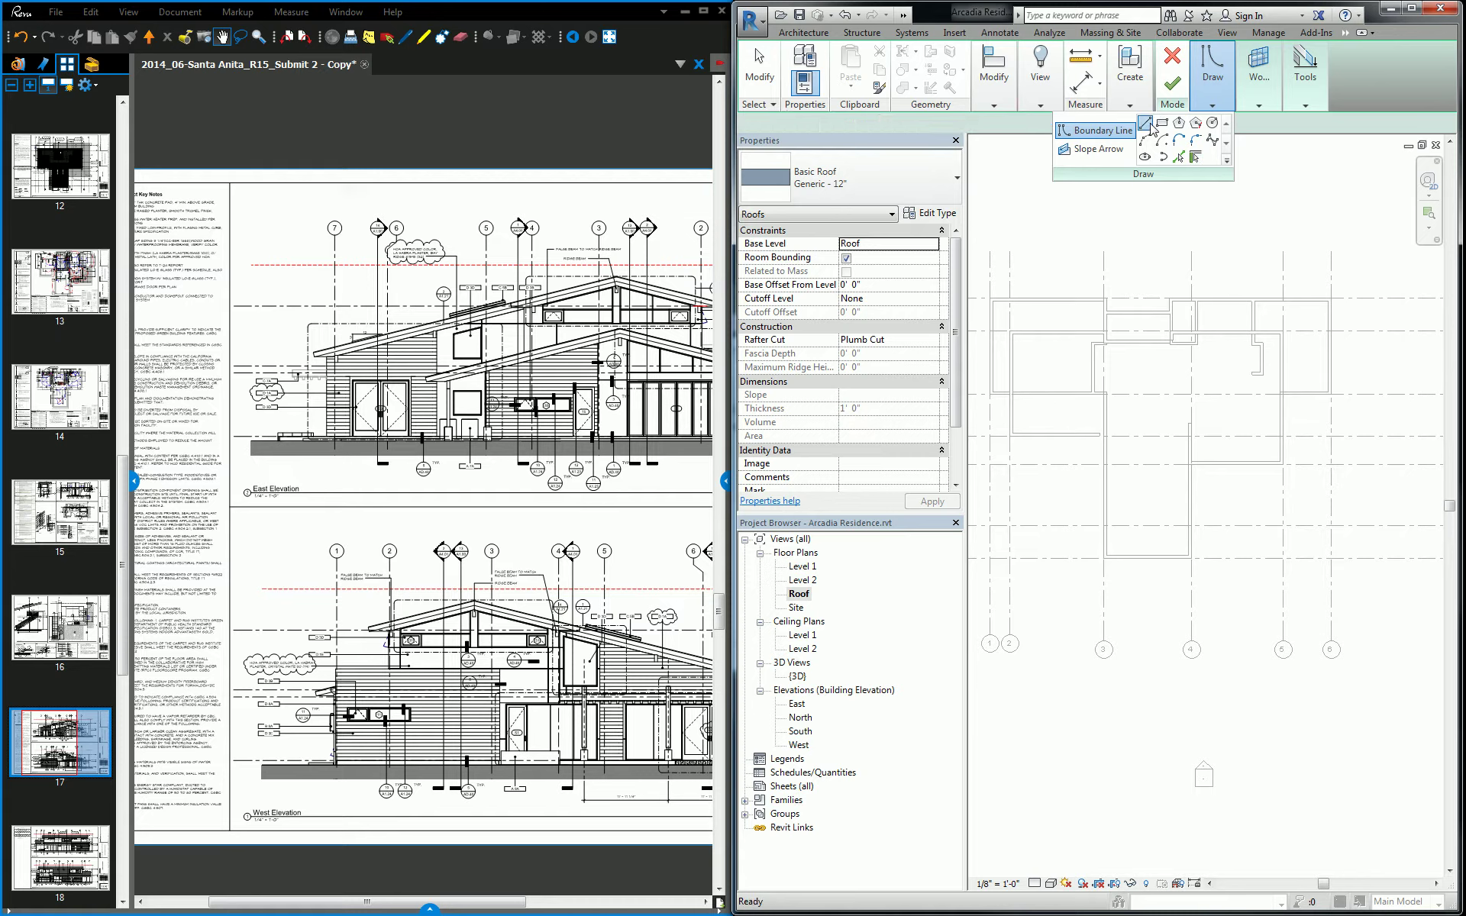
pyautogui.click(1148, 125)
pyautogui.scroll(3, 1096, 268)
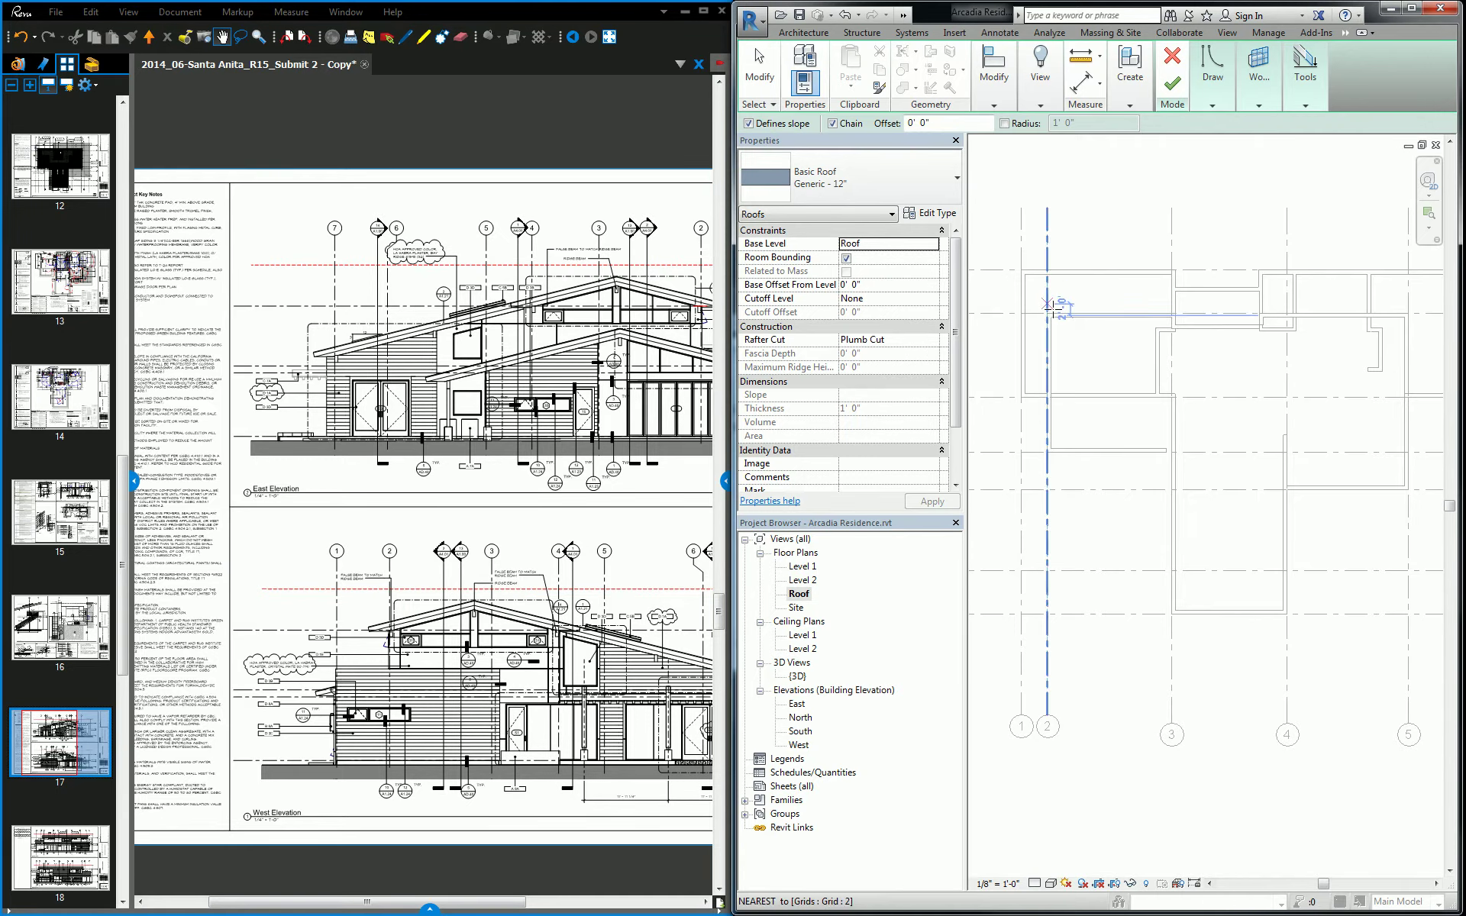
pyautogui.scroll(3, 1056, 309)
pyautogui.click(1038, 319)
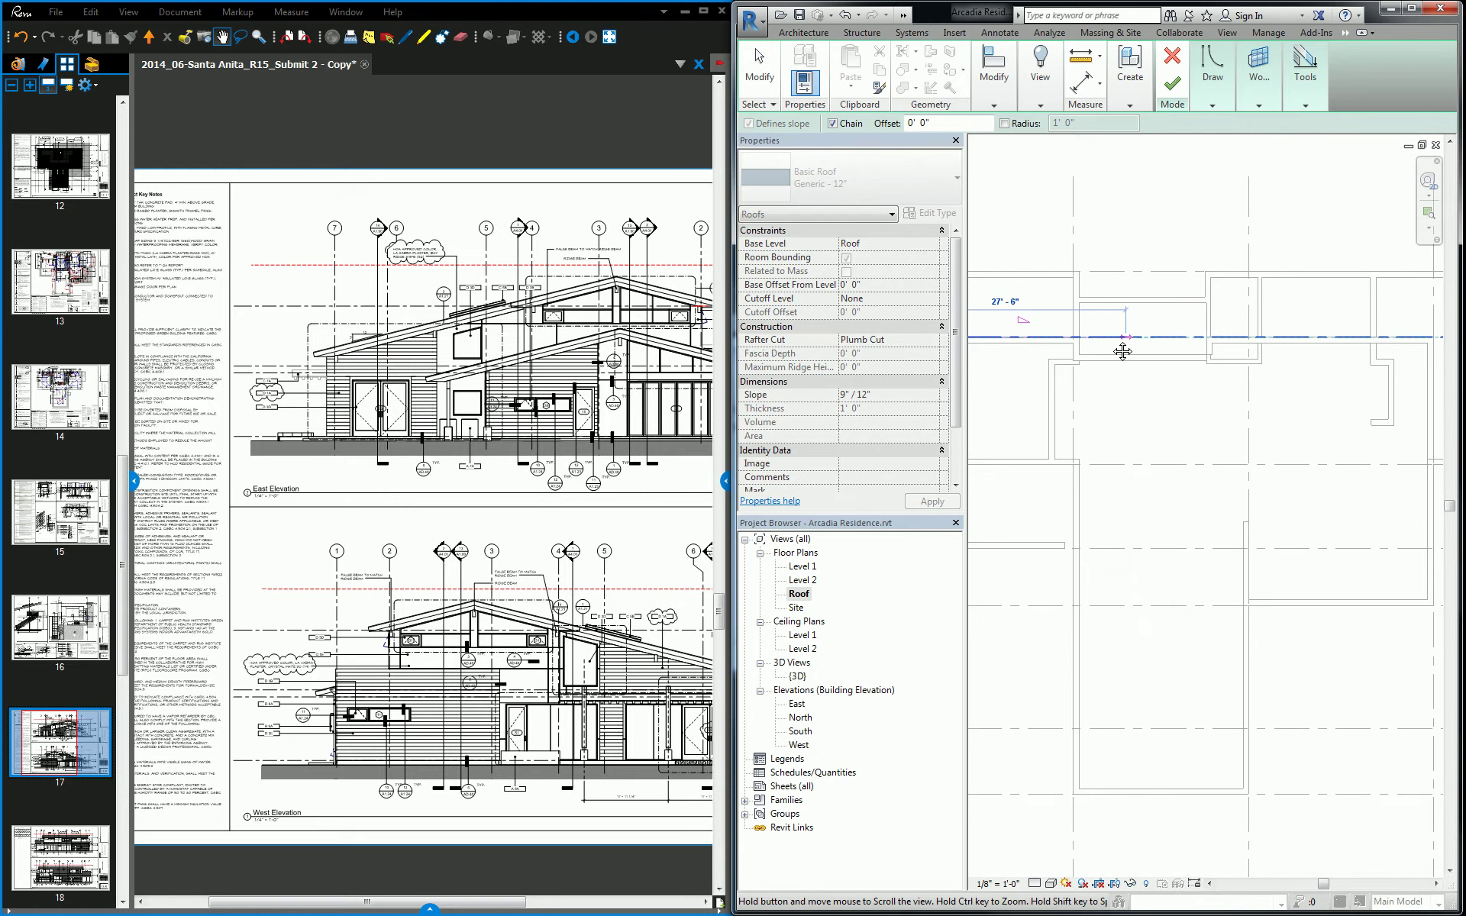
pyautogui.click(1377, 350)
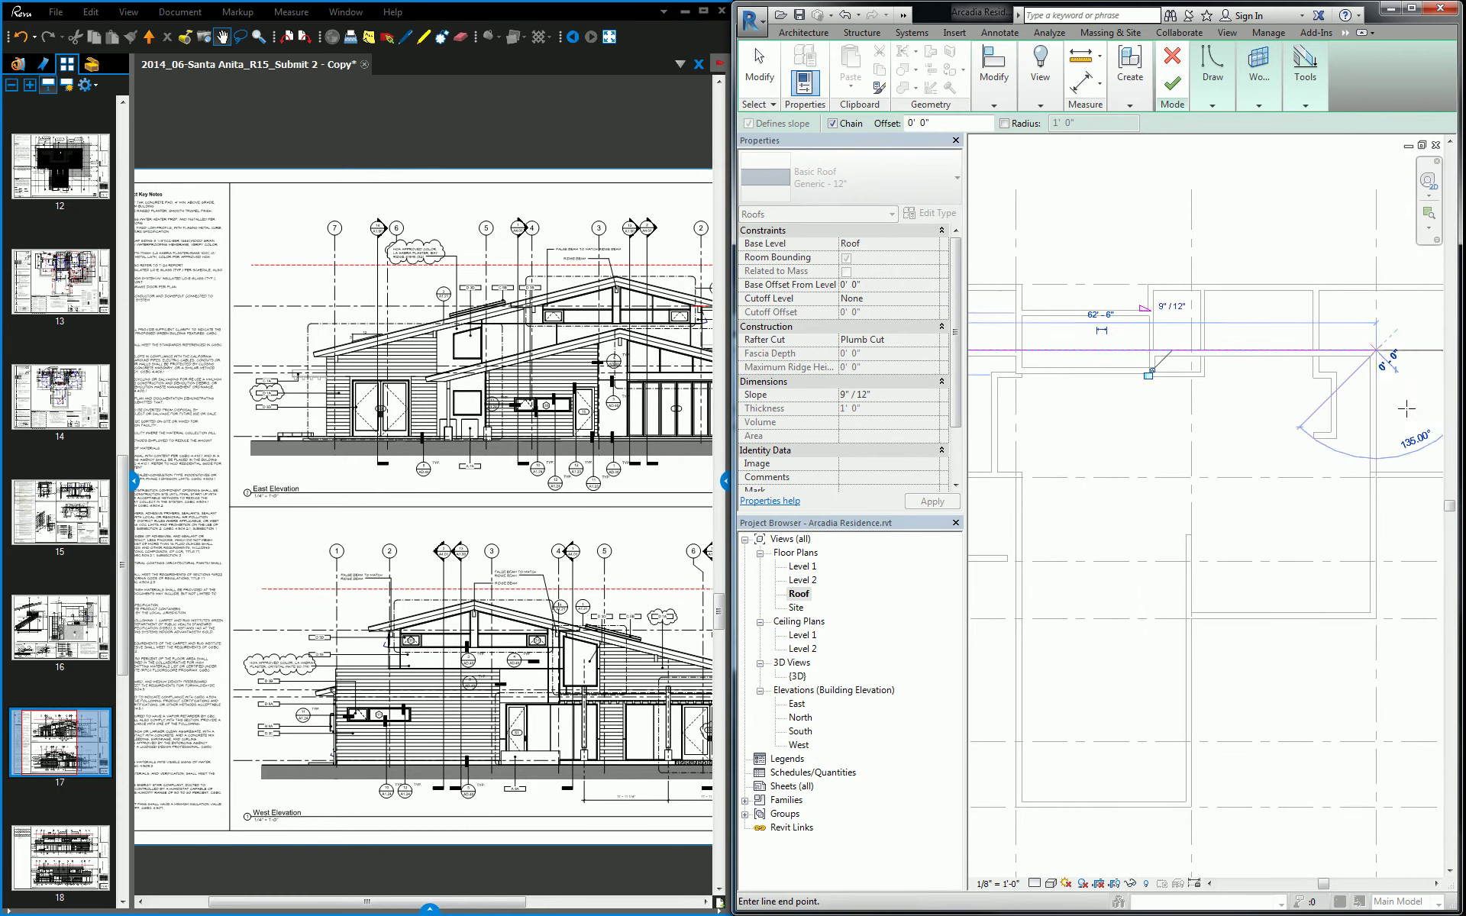
pyautogui.moveTo(1393, 589); pyautogui.dragTo(1379, 441, button='middle')
pyautogui.scroll(-1, 1379, 441)
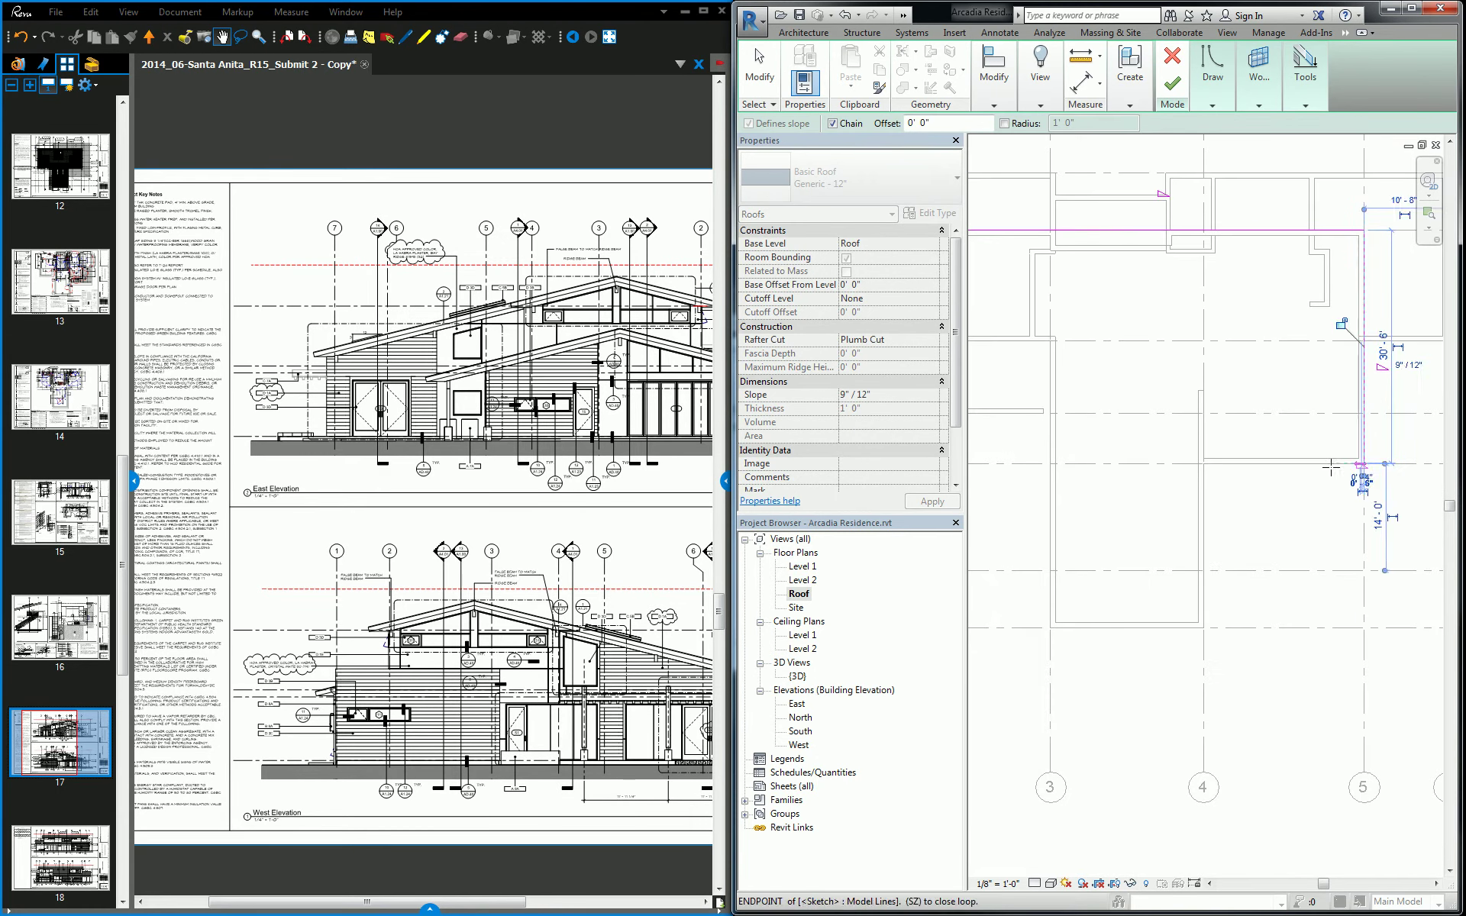
pyautogui.click(1363, 462)
# Continue the boundary around the wing: along grid C to 4, down to A, across to 3 and back up to C.
pyautogui.click(1203, 462)
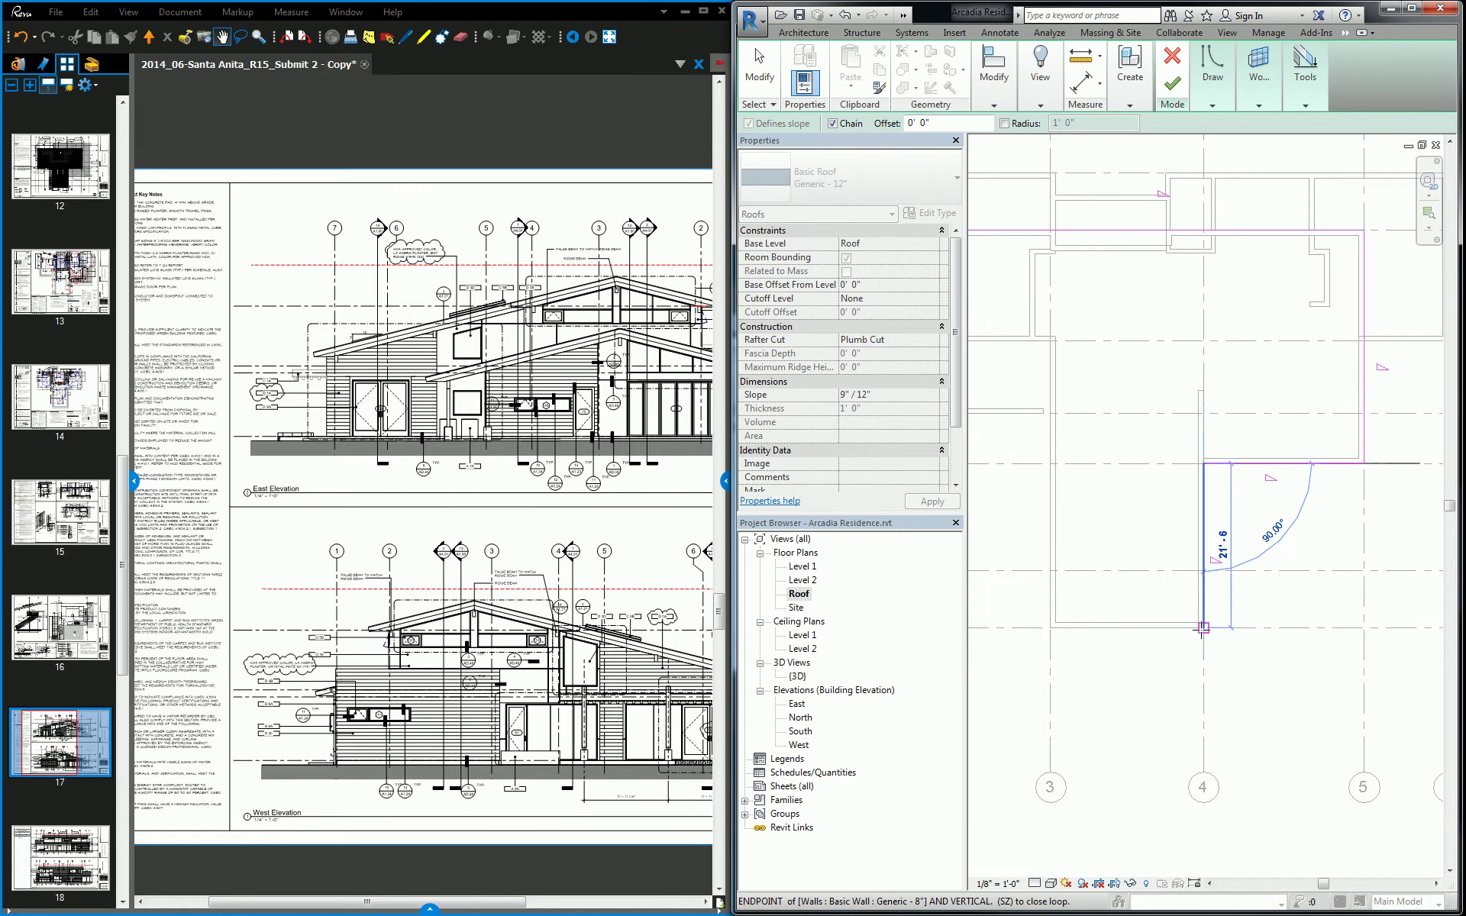
pyautogui.click(1203, 627)
pyautogui.click(1050, 627)
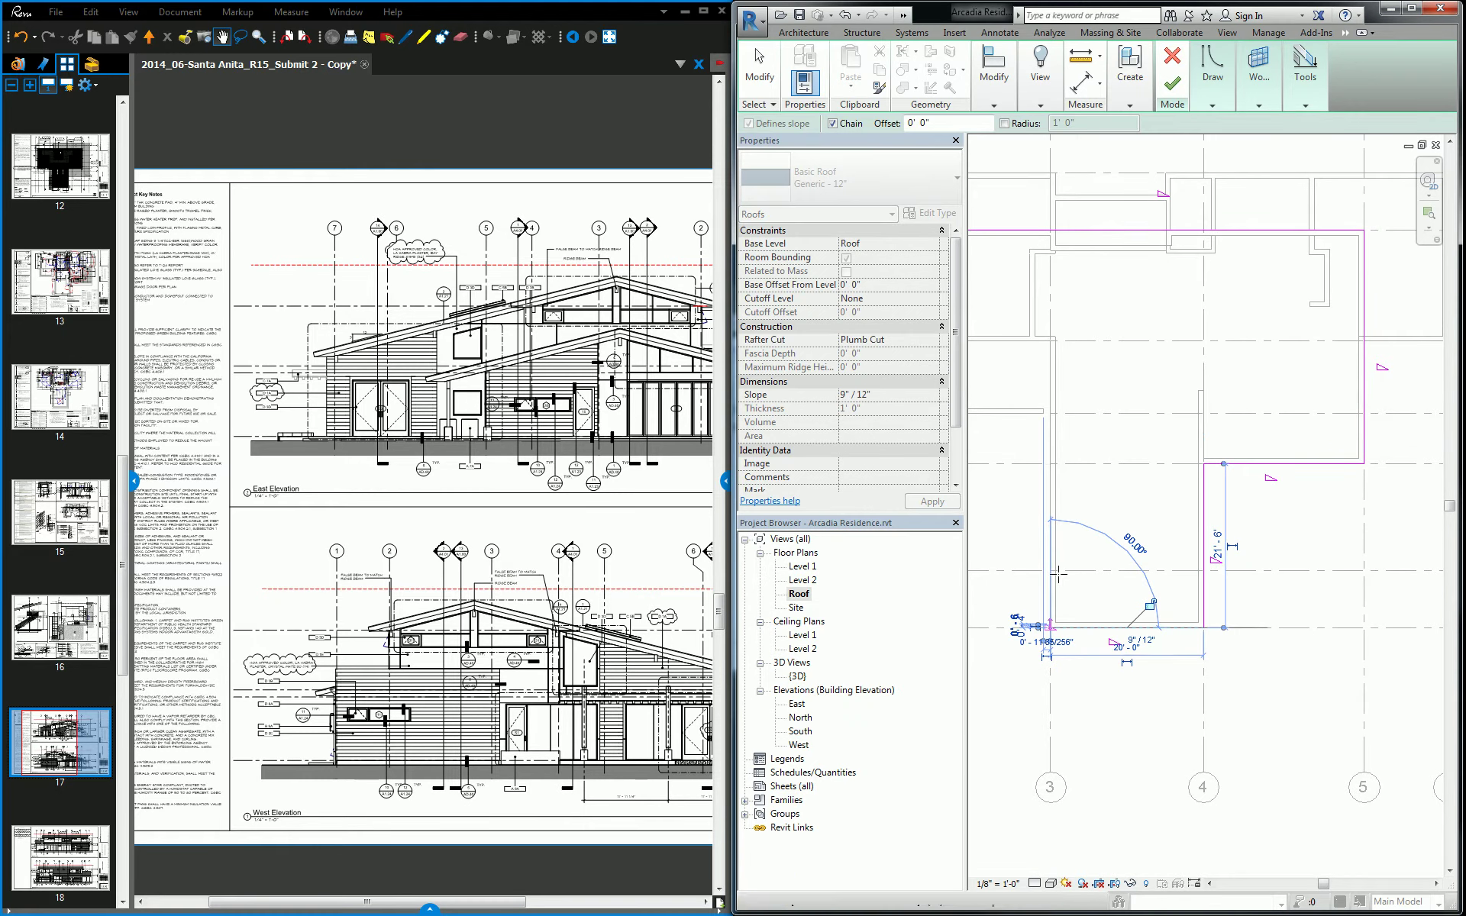
pyautogui.click(1051, 471)
# Close the roof boundary along grid C to grid 2 and up grid 2 to the start at grid F.
pyautogui.moveTo(1051, 473); pyautogui.dragTo(1132, 469, button='middle')
pyautogui.scroll(-2, 1133, 470)
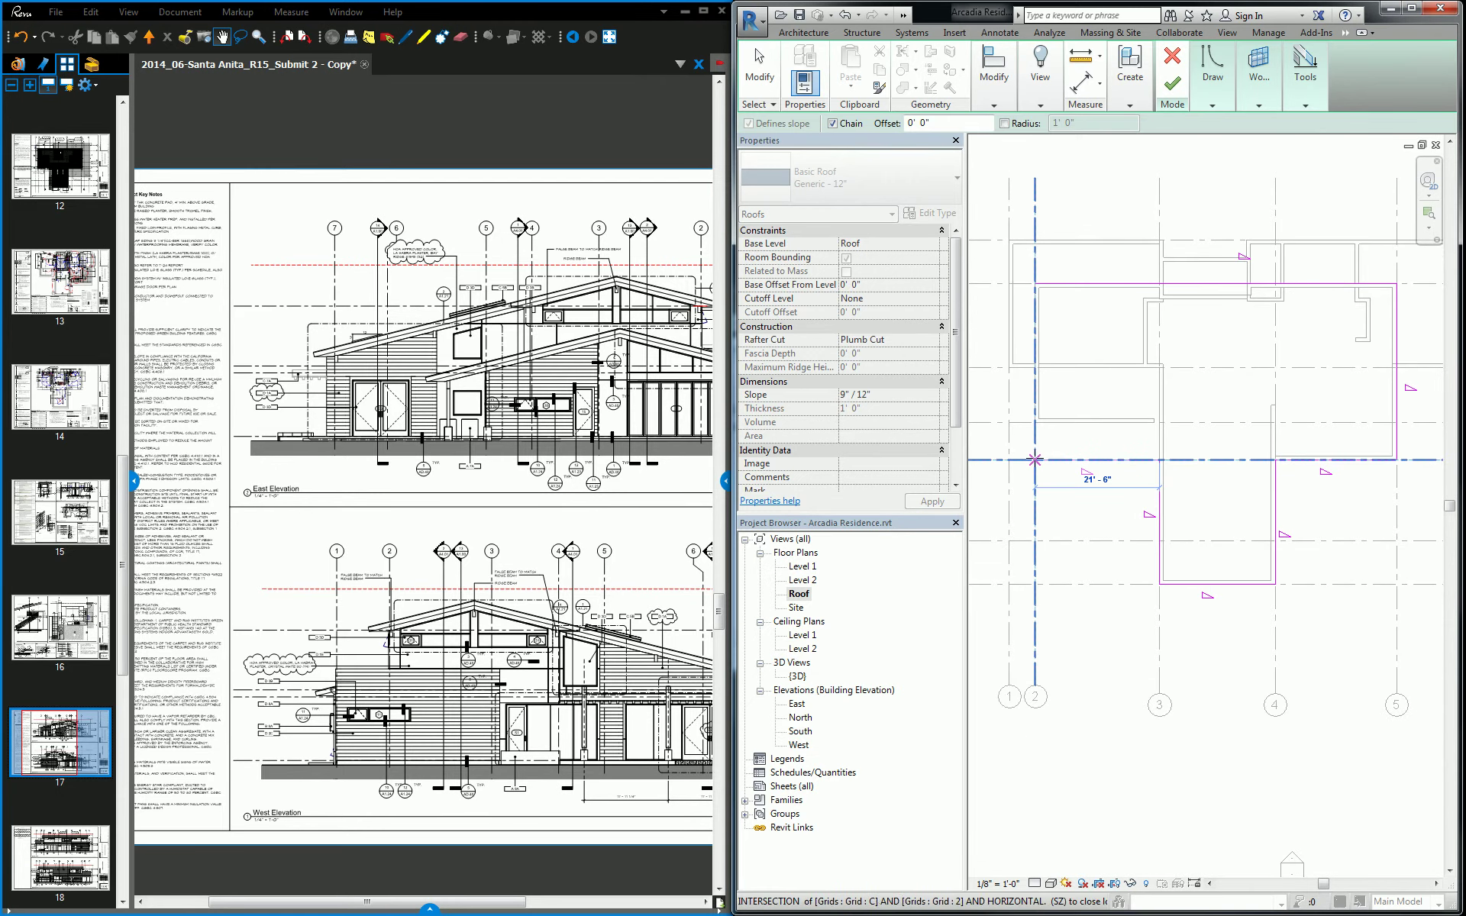
pyautogui.click(1002, 458)
pyautogui.click(1036, 285)
pyautogui.press('Escape')
pyautogui.press('Escape')
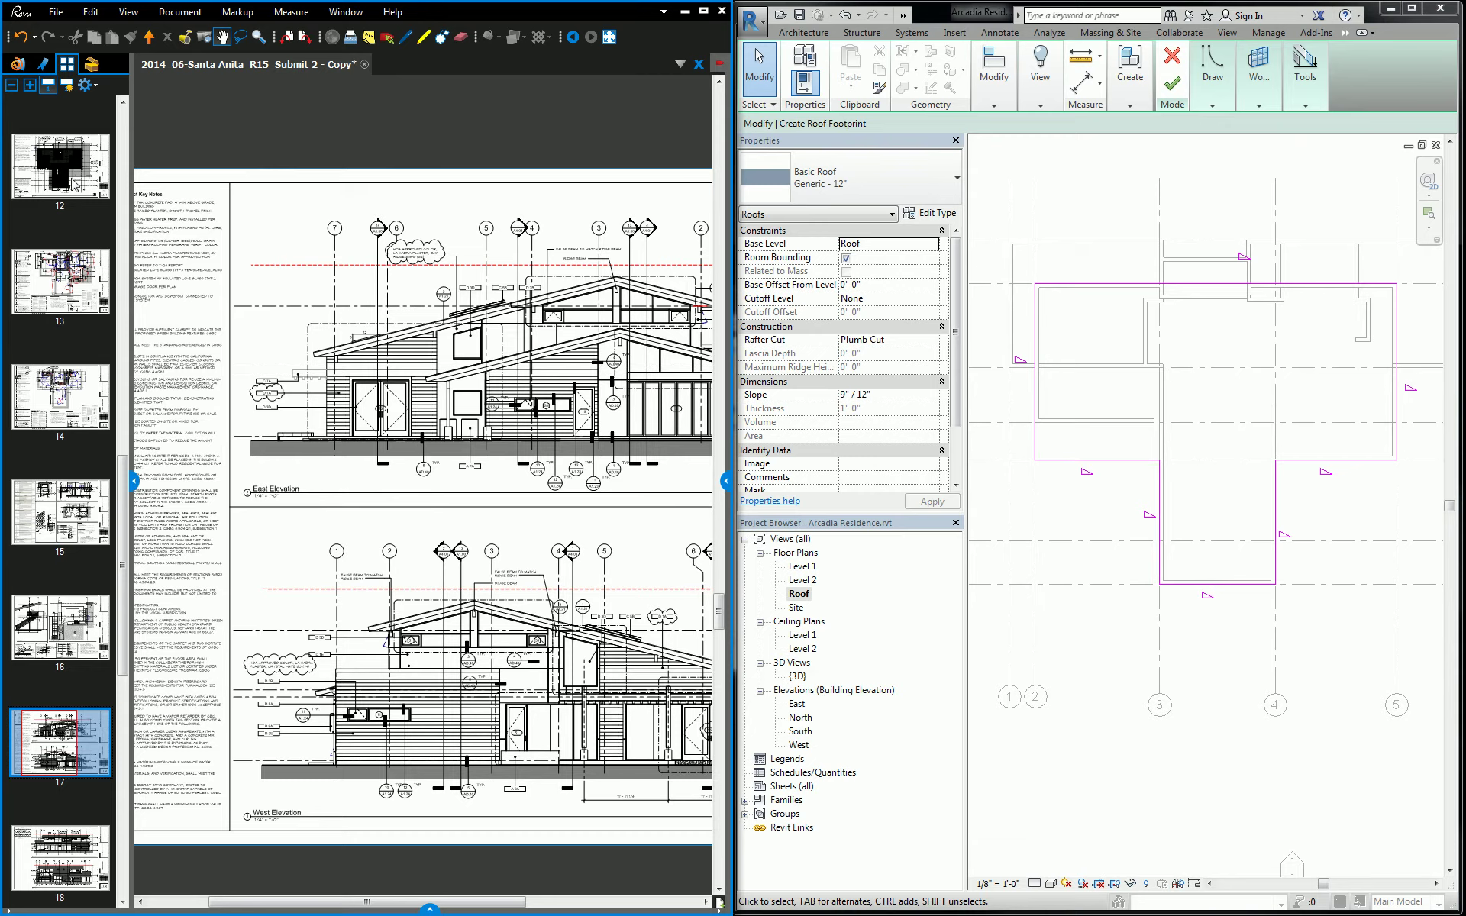
# Reopen the Roof Plan on page 12 and examine the upper roof's outline and overhangs against the sketched footprint.
pyautogui.click(96, 166)
pyautogui.moveTo(492, 543); pyautogui.dragTo(405, 525)
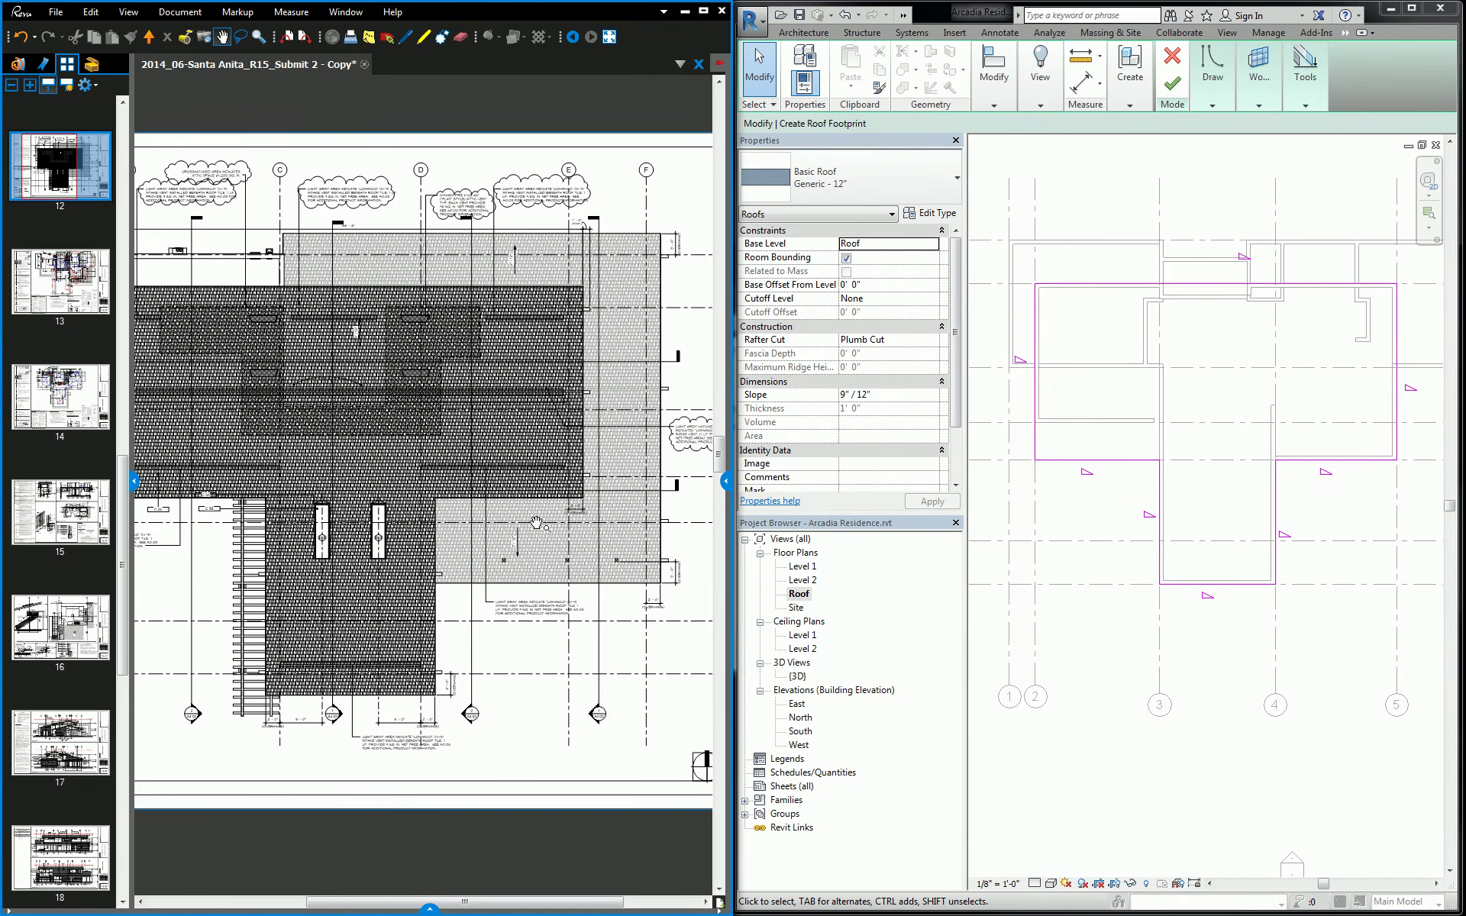
pyautogui.scroll(-1, 550, 530)
pyautogui.moveTo(550, 530); pyautogui.dragTo(443, 535)
pyautogui.scroll(4, 559, 496)
pyautogui.scroll(-4, 643, 495)
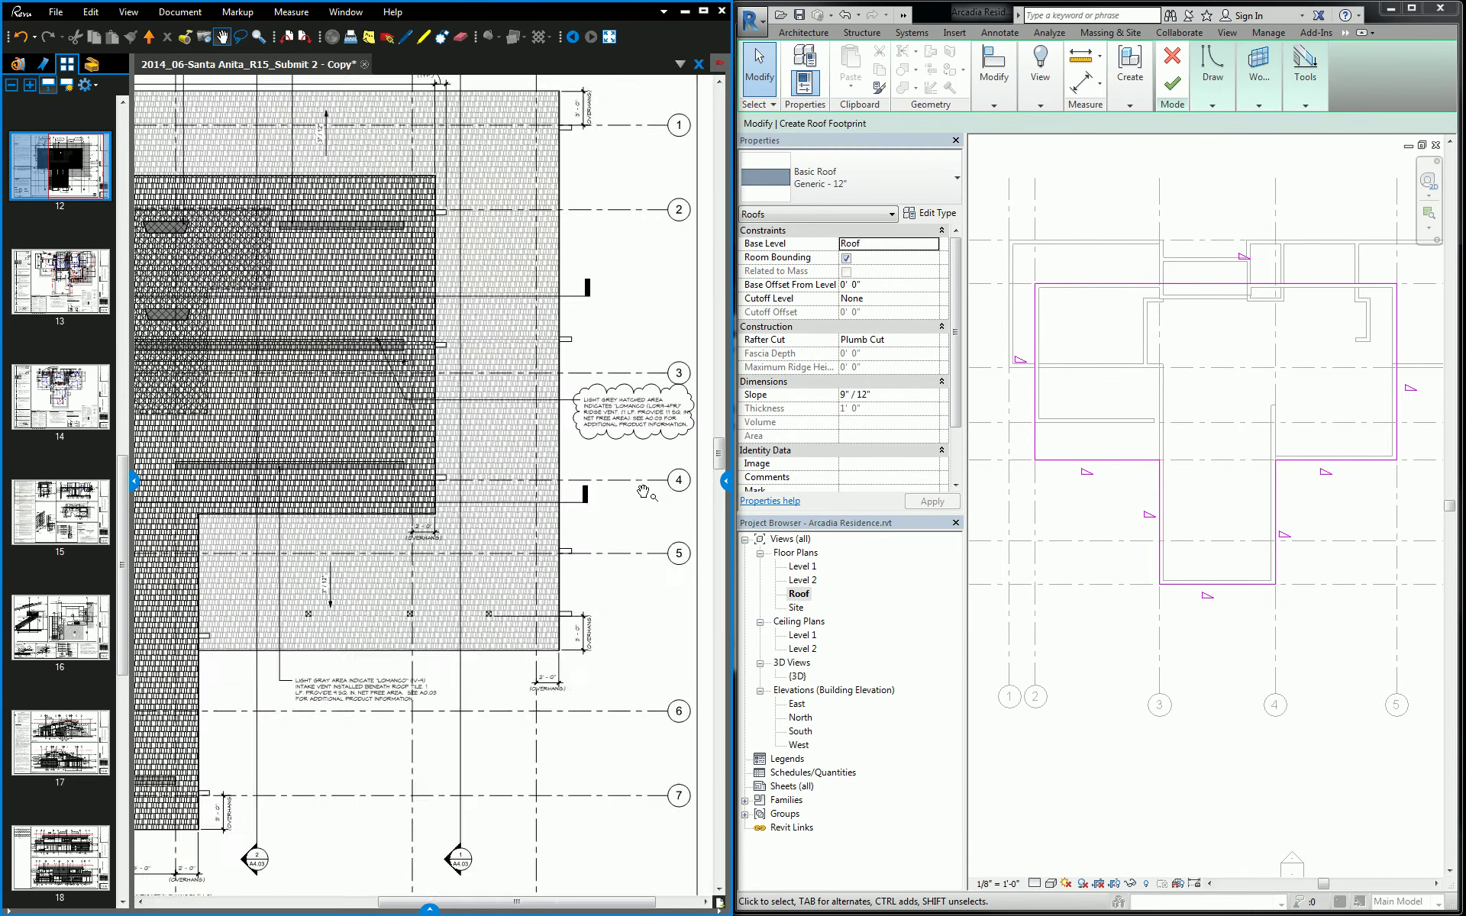
pyautogui.scroll(-1, 616, 488)
pyautogui.scroll(-2, 1201, 517)
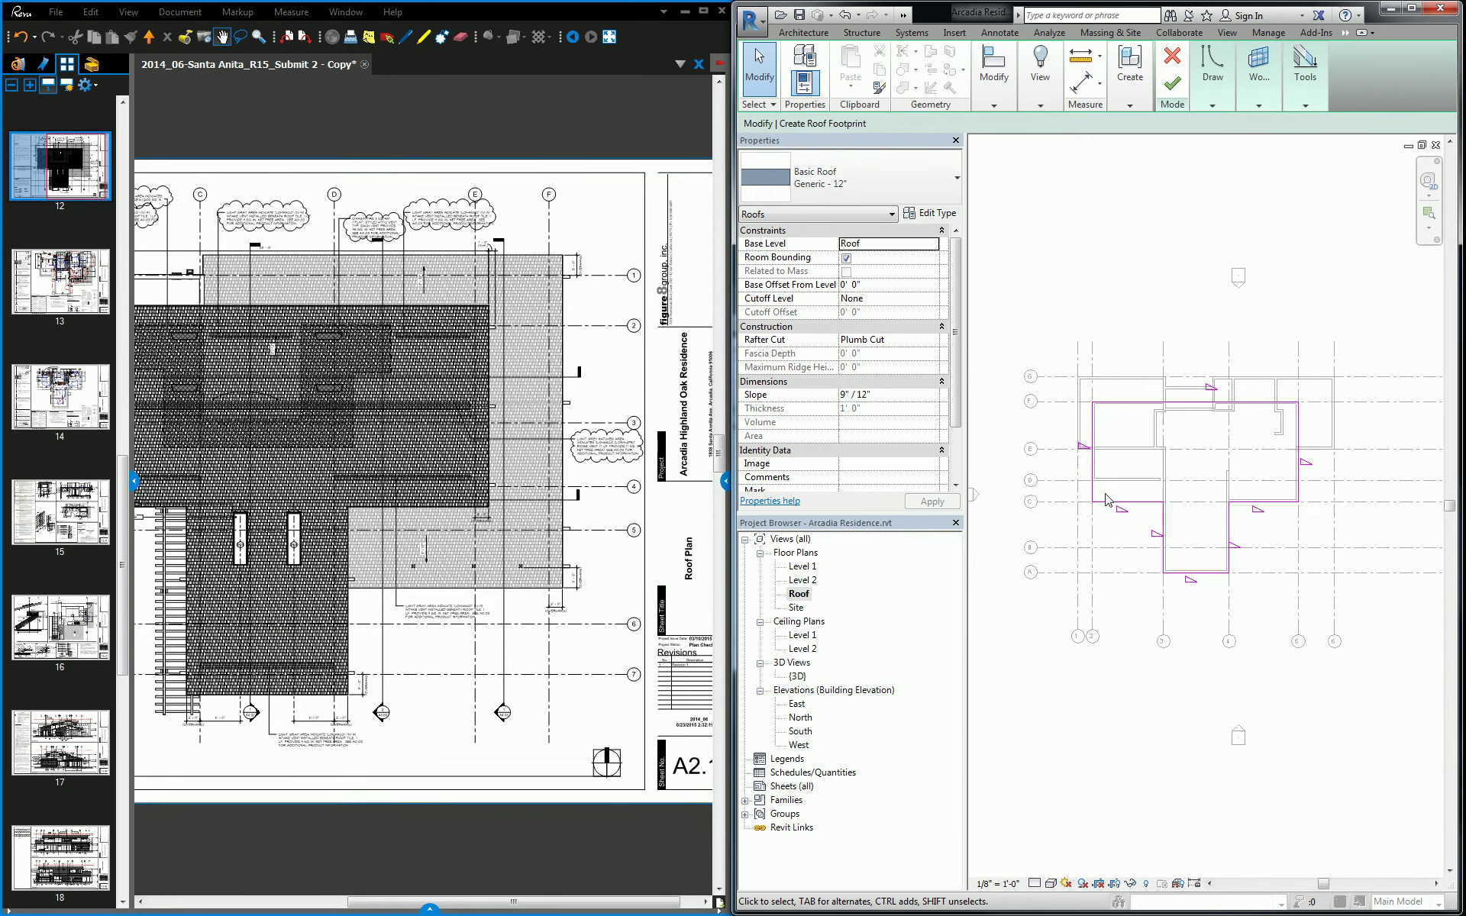
pyautogui.scroll(1, 1201, 517)
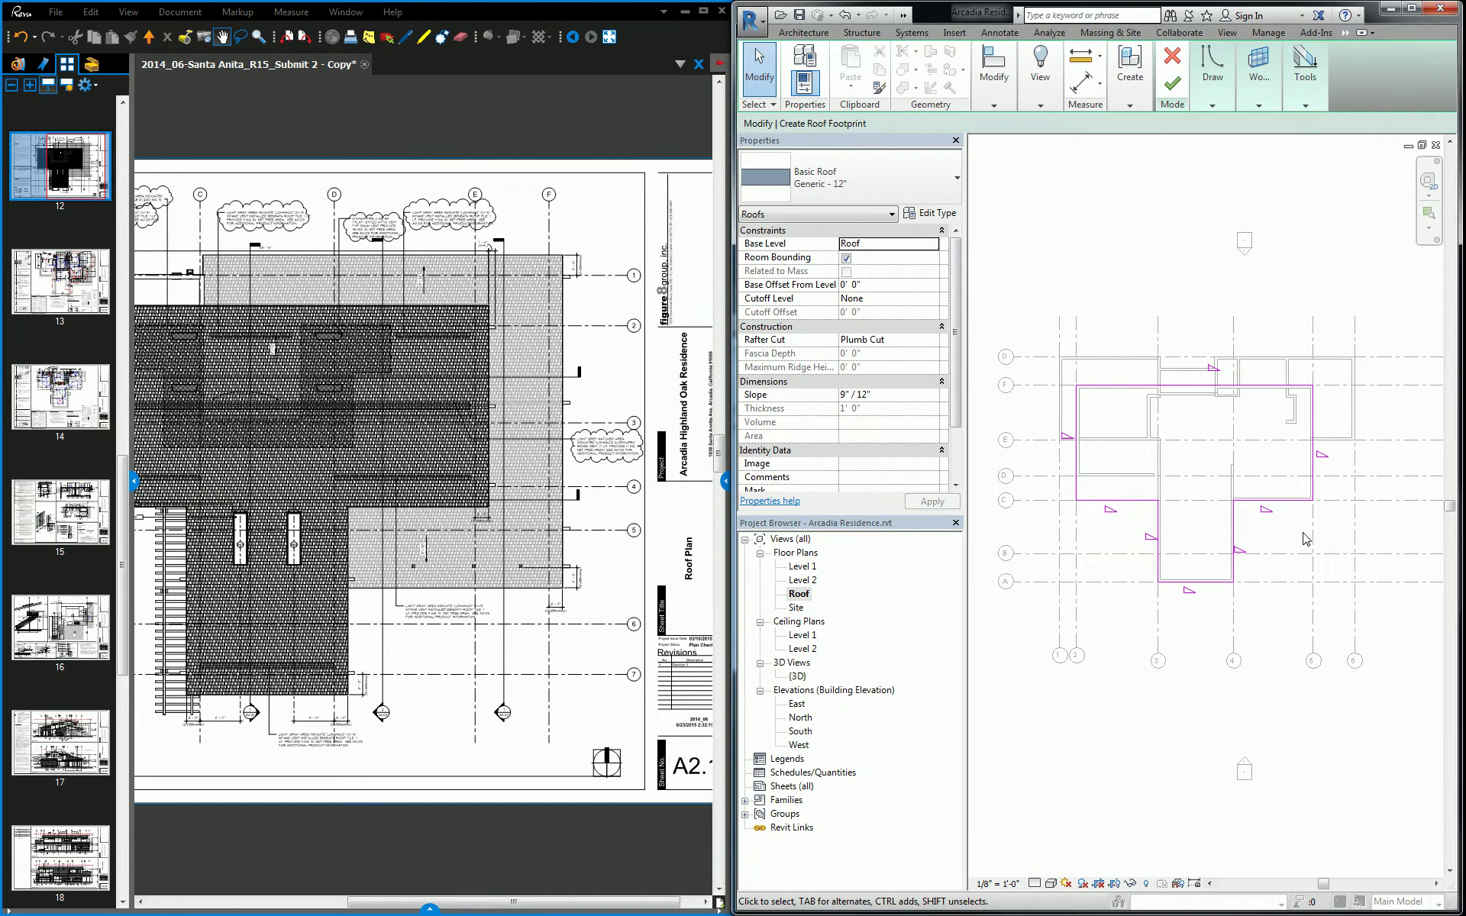
pyautogui.moveTo(1304, 554)
pyautogui.mouseDown(button='middle')
pyautogui.moveTo(1257, 578)
pyautogui.moveTo(1283, 540)
pyautogui.mouseUp(button='middle')
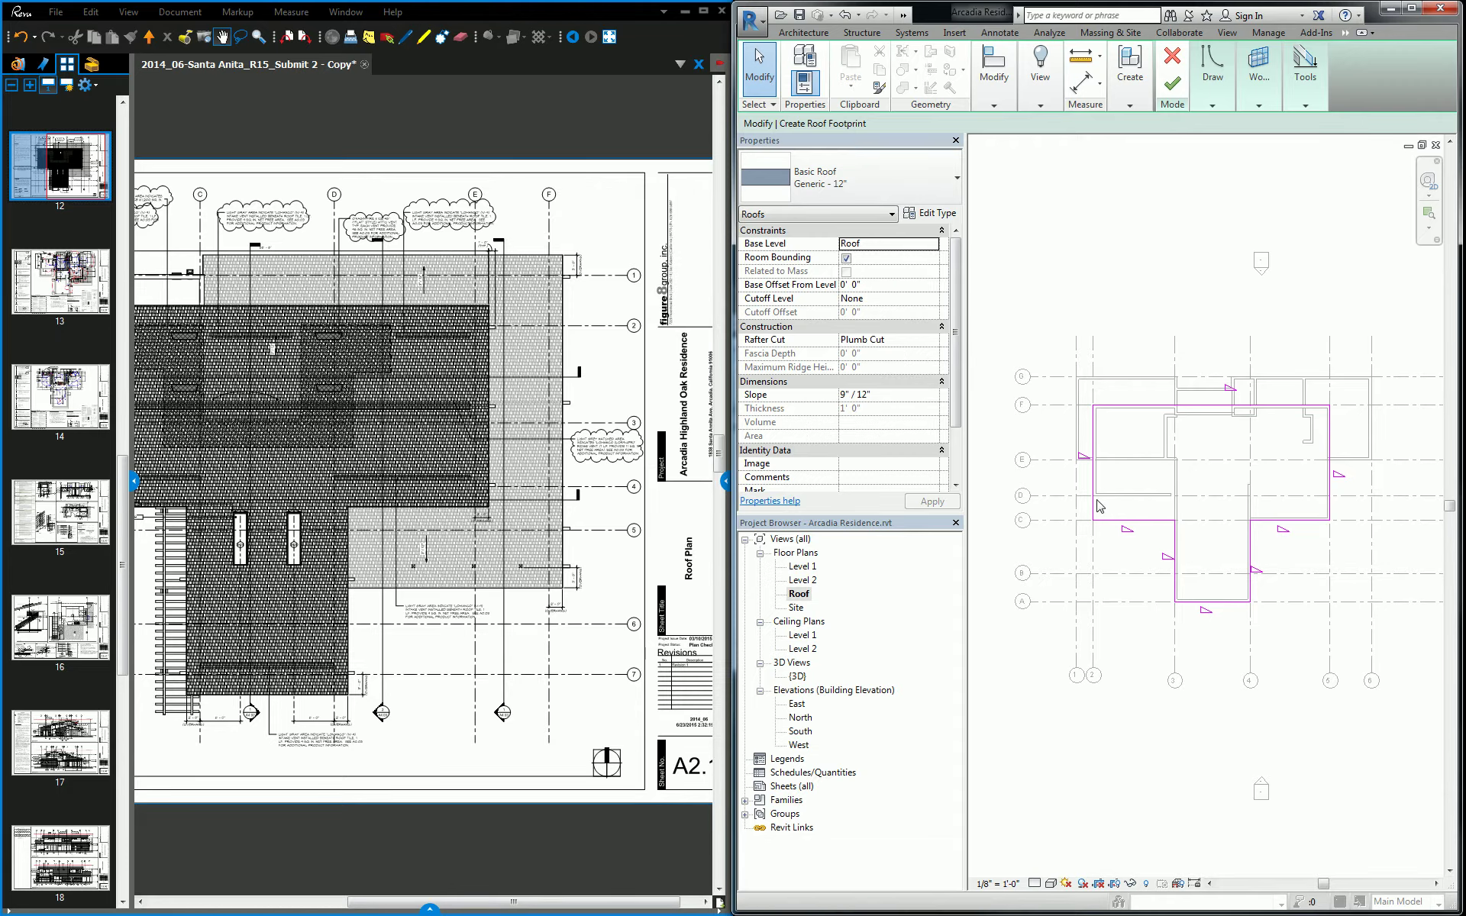
# Examine the overhang dimension at the upper roof's corner near grid E in the Roof Plan.
pyautogui.scroll(1, 1285, 541)
pyautogui.scroll(4, 497, 524)
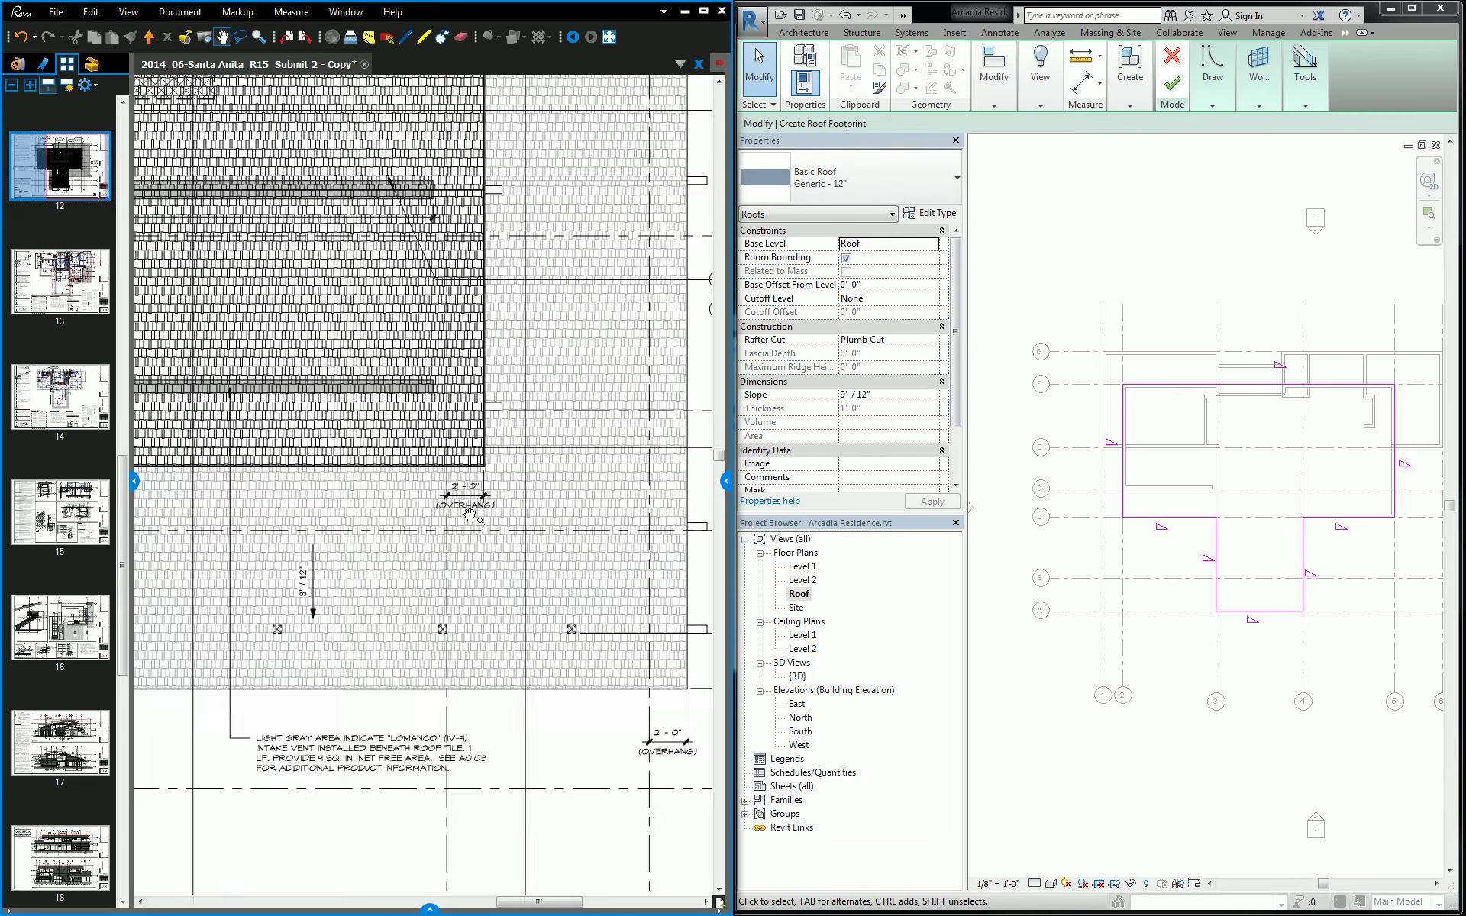
pyautogui.scroll(-2, 497, 524)
# Move the footprint edges on grids 5 and 4 outward together by 2'.
pyautogui.moveTo(1290, 481); pyautogui.dragTo(1154, 523, button='middle')
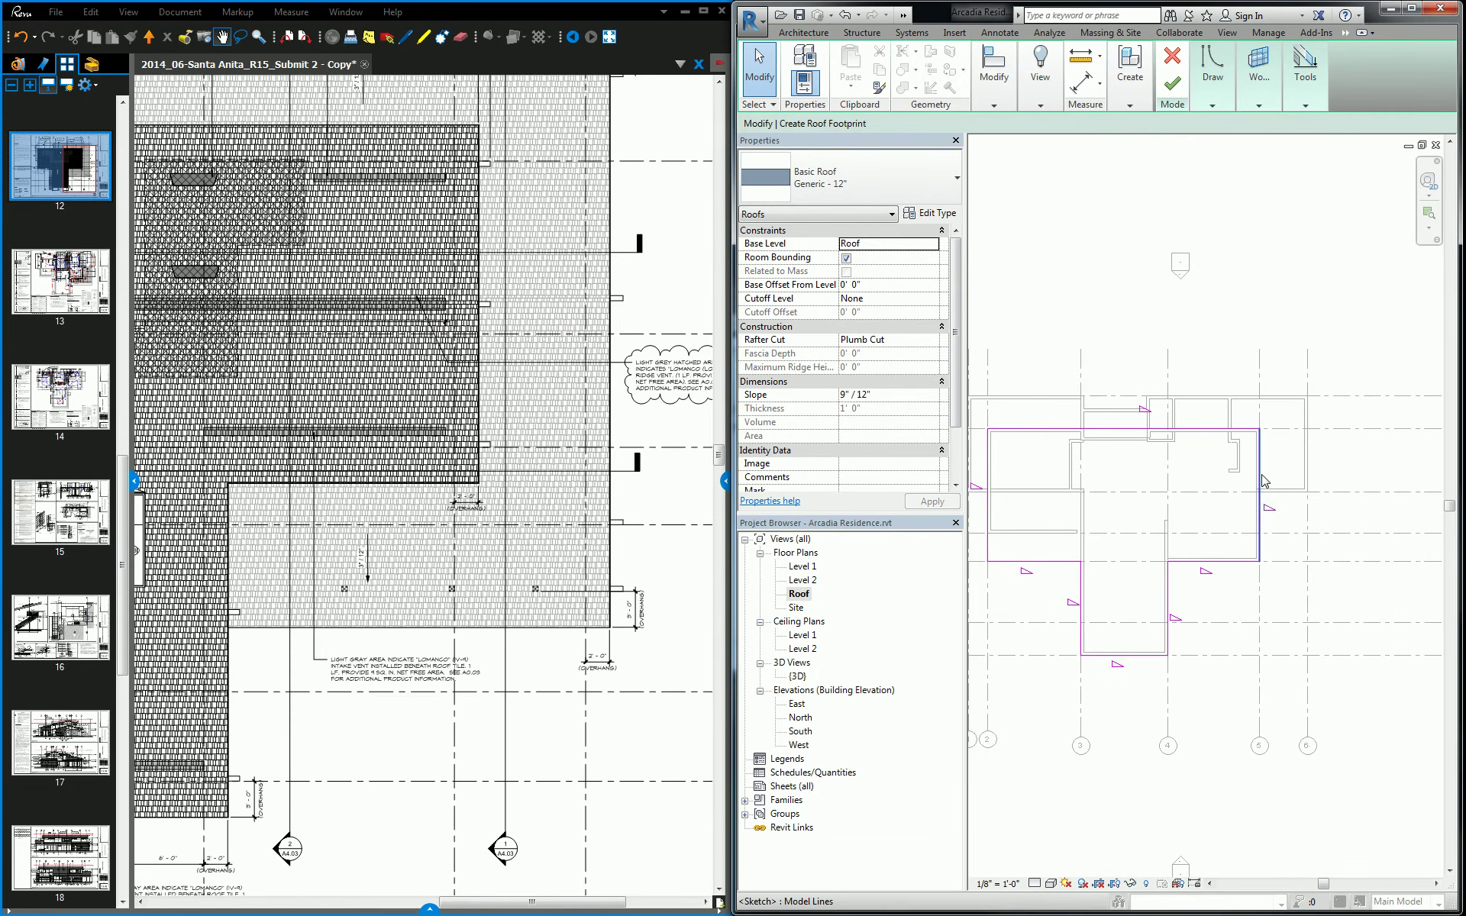
pyautogui.scroll(-2, 1263, 481)
pyautogui.click(1261, 481)
pyautogui.keyDown('ctrl'); pyautogui.click(1189, 557); pyautogui.keyUp('ctrl')
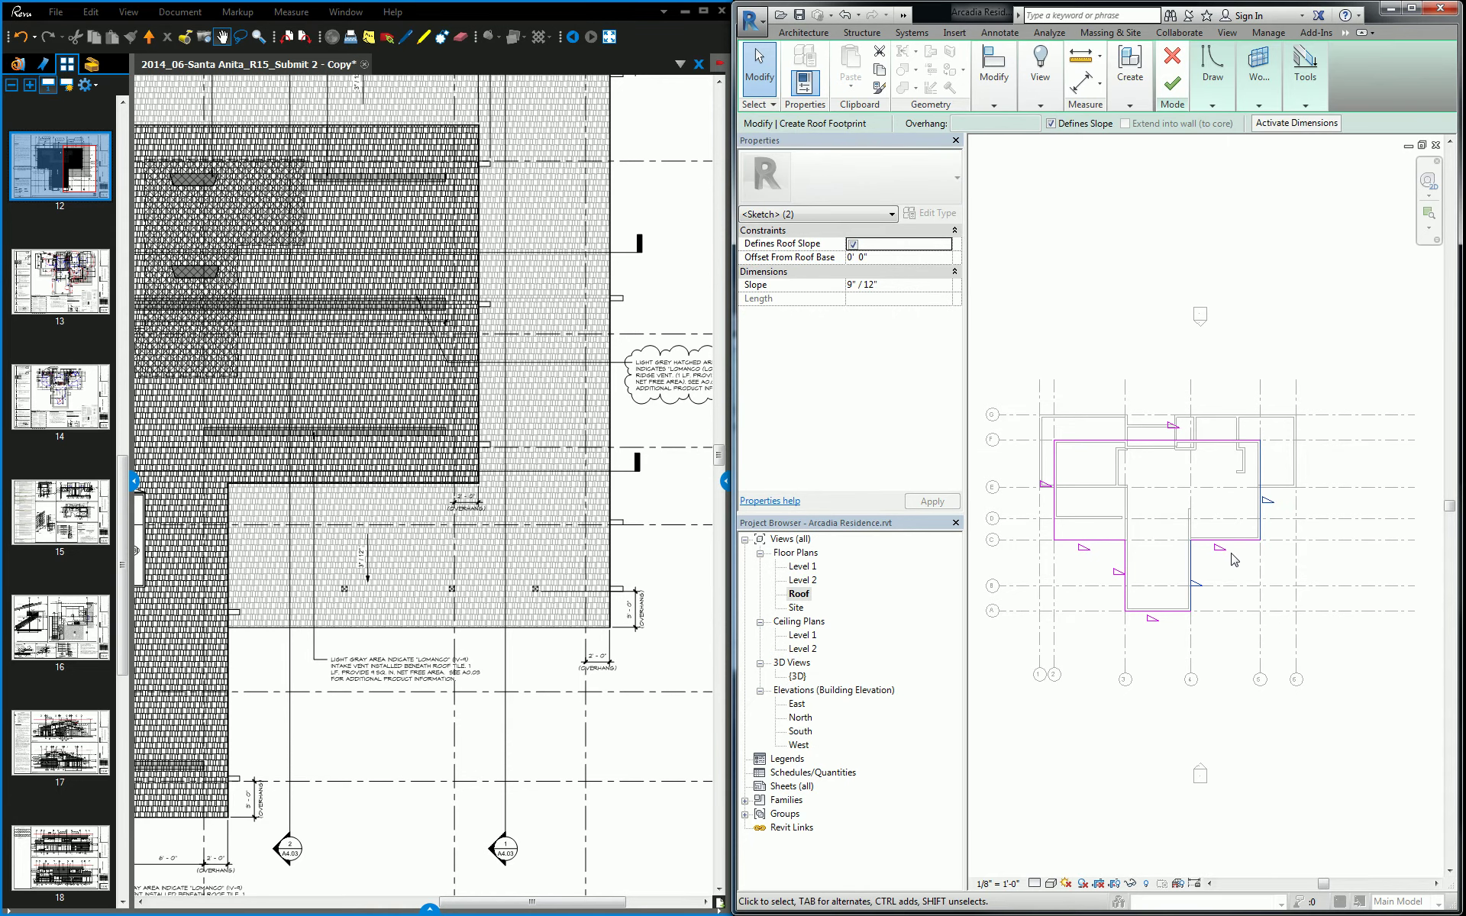
pyautogui.press('m')
pyautogui.press('v')
pyautogui.click(1224, 568)
pyautogui.write('2')
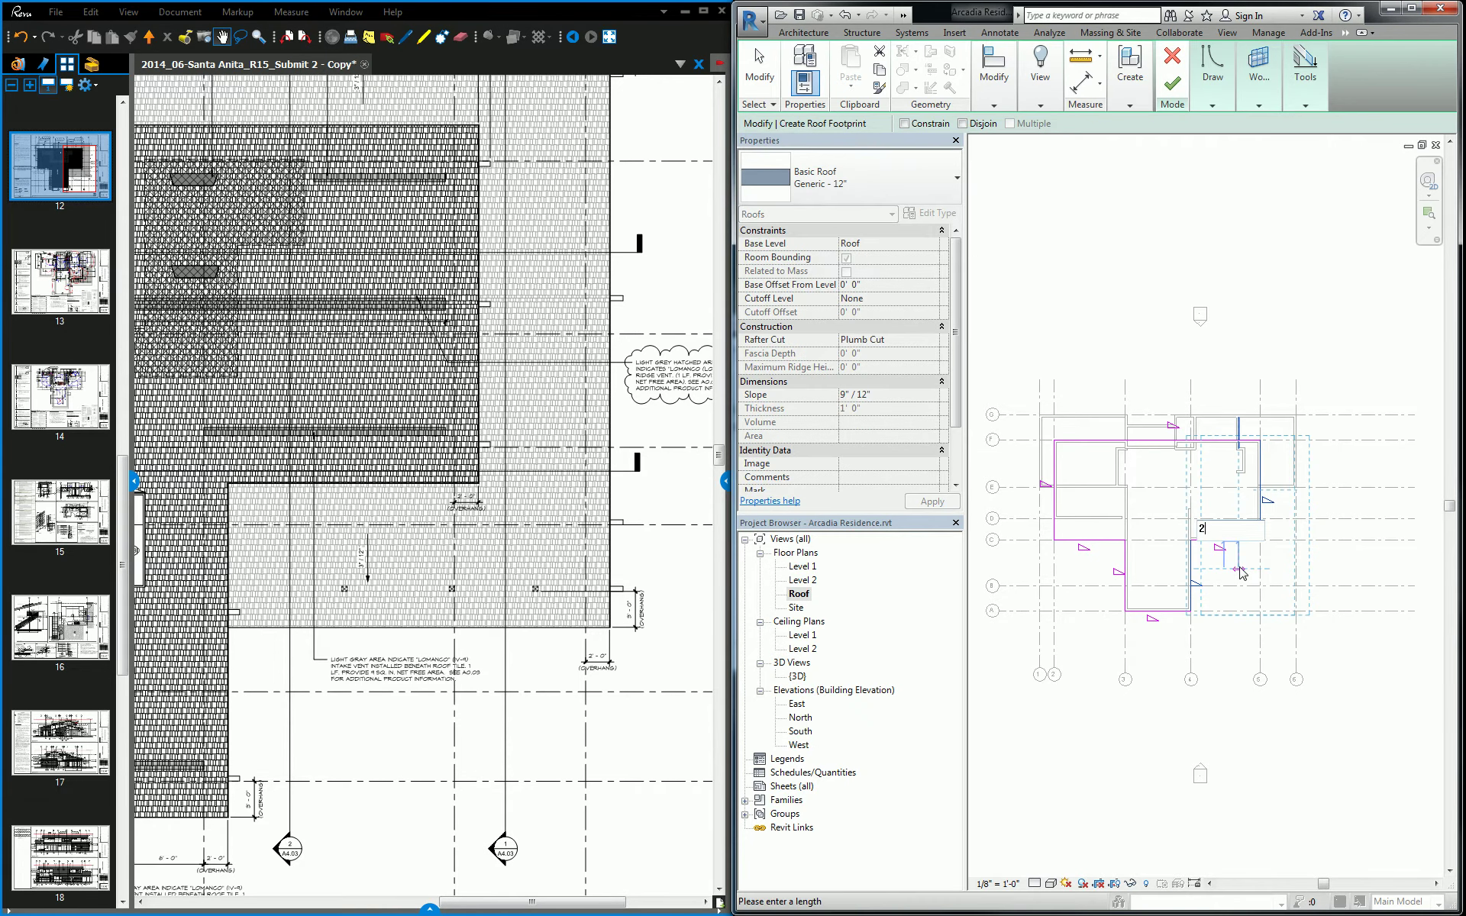
pyautogui.write("1'")
pyautogui.press('Return')
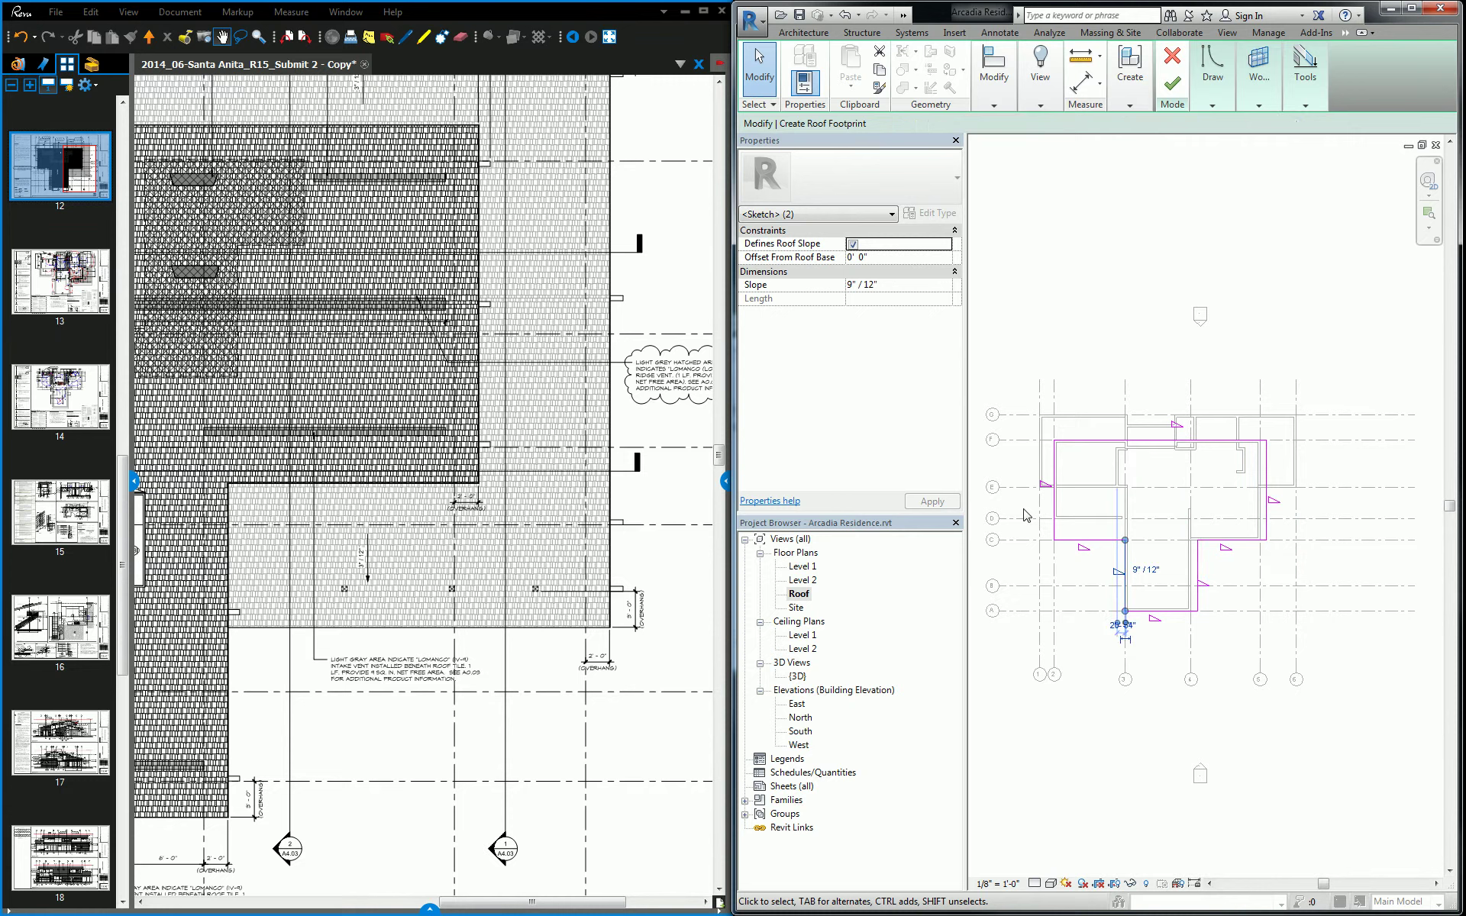
# Move the footprint edges on grids 2 and 3 outward together by 2' and clear the selection.
pyautogui.click(1053, 505)
pyautogui.press('m')
pyautogui.press('v')
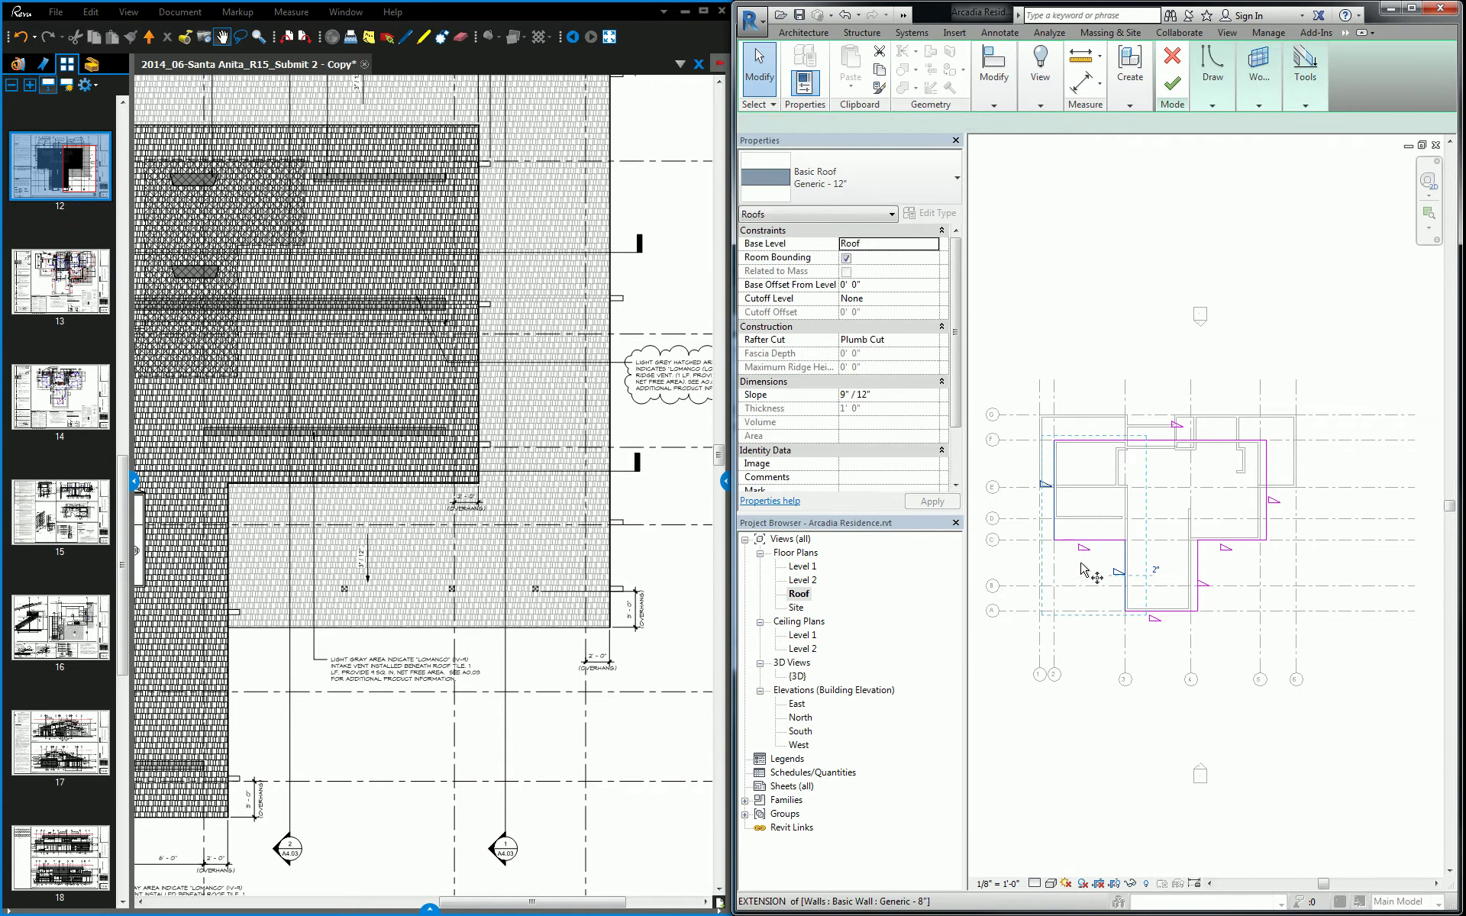
pyautogui.click(1077, 565)
pyautogui.write("2'")
pyautogui.press('Return')
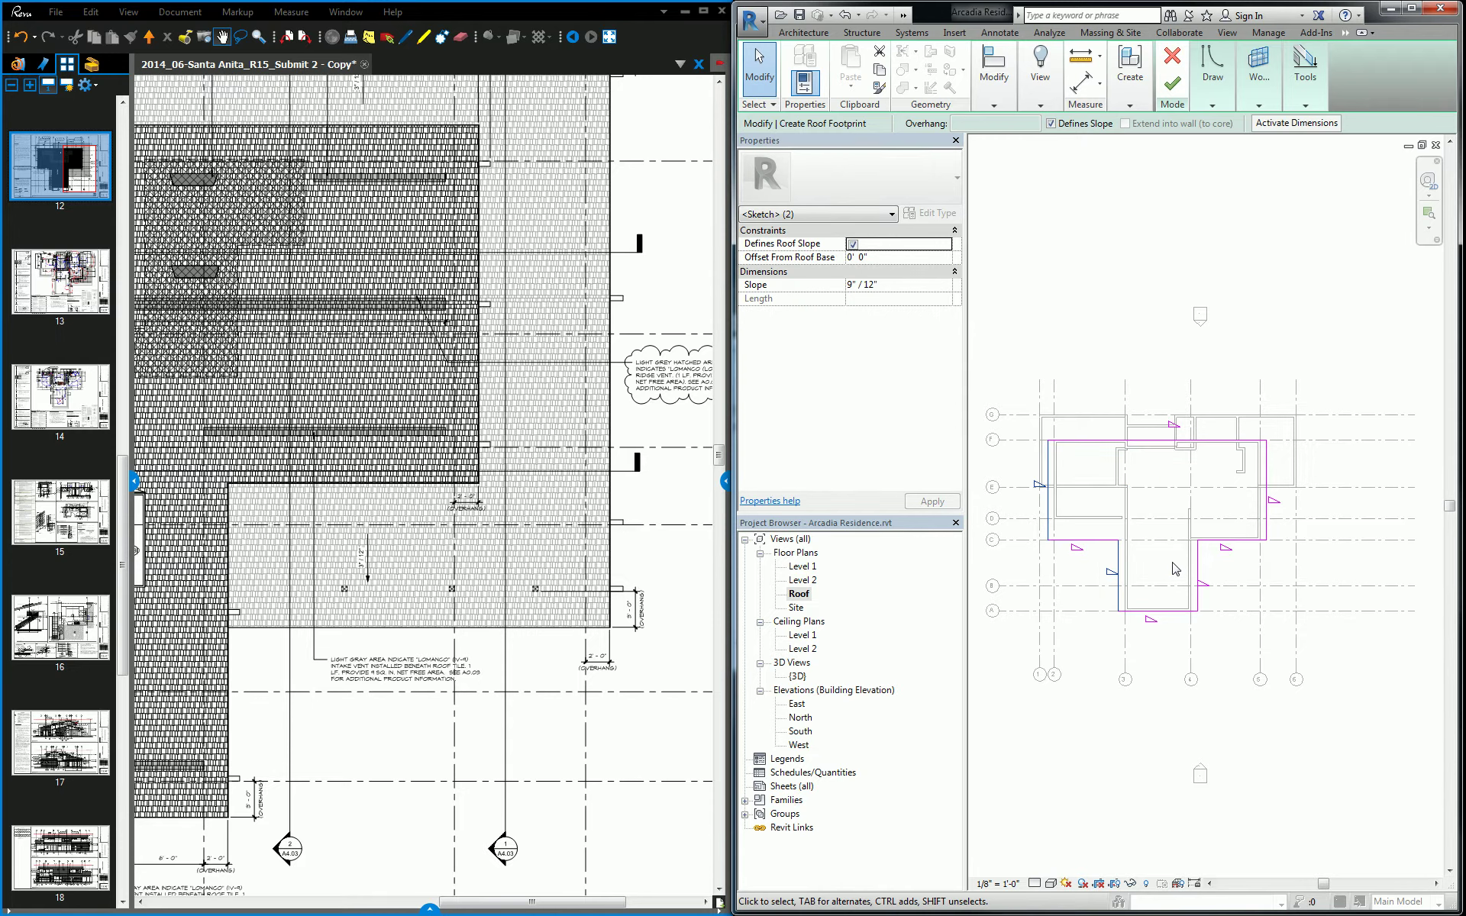
pyautogui.press('Escape')
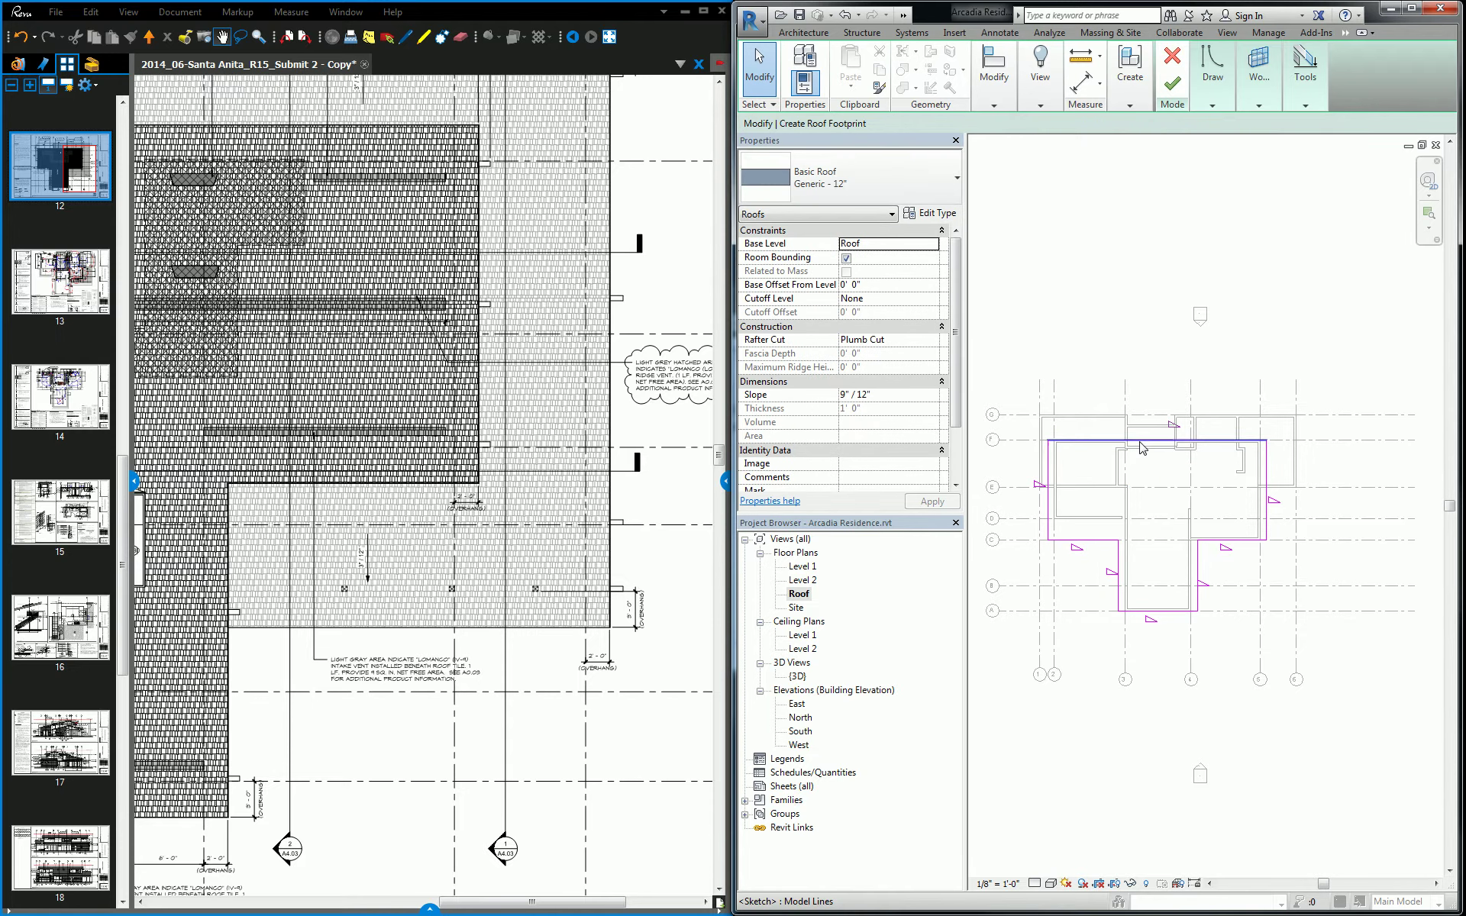
# Move the footprint's long edge on grid F outward by 3'.
pyautogui.click(1141, 442)
pyautogui.press('m')
pyautogui.press('v')
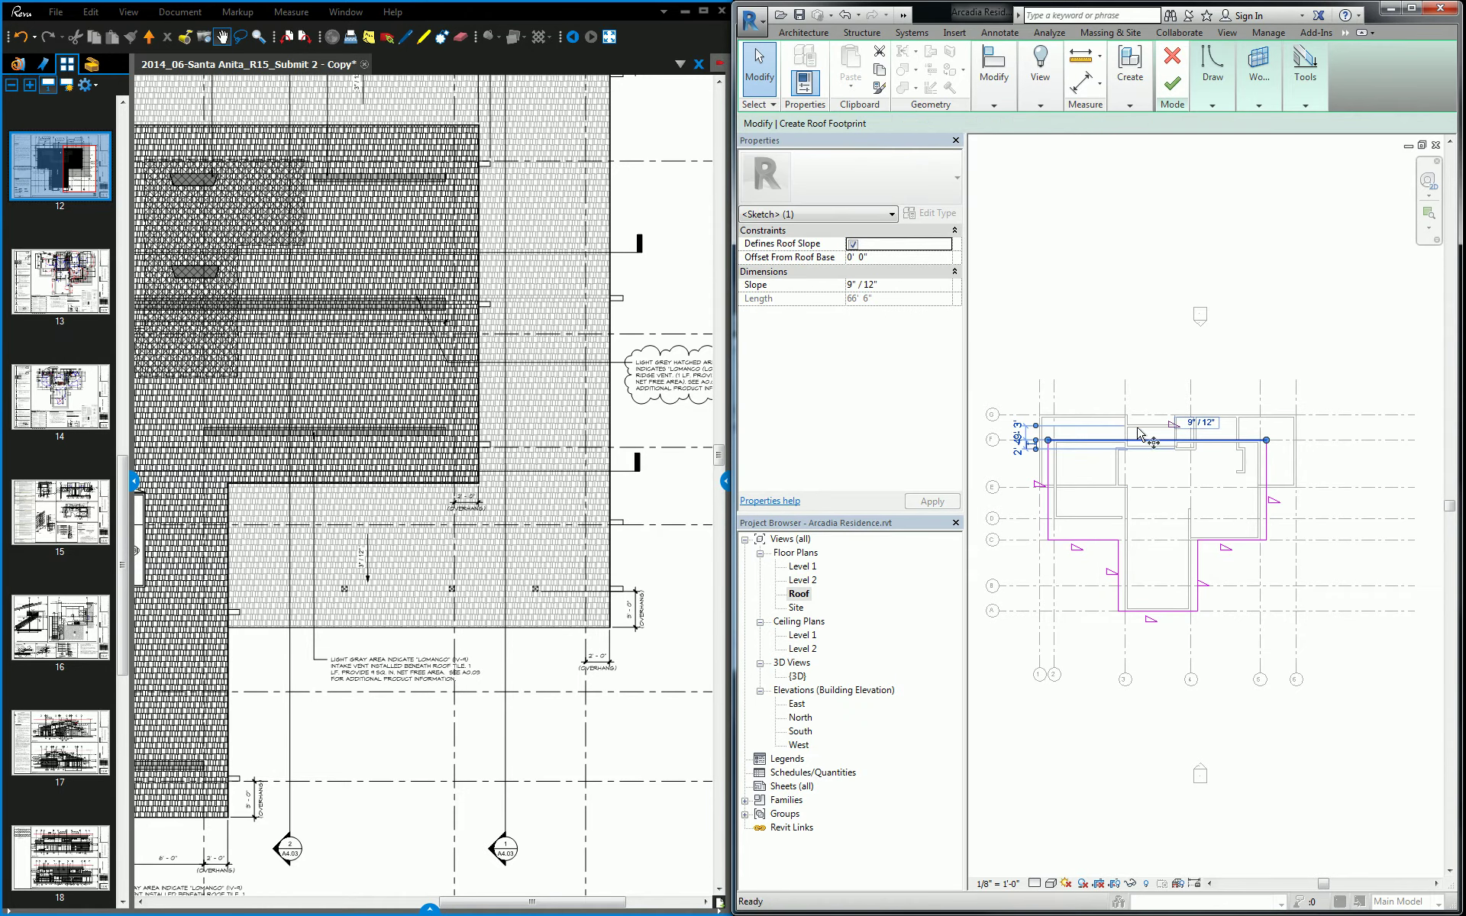
pyautogui.click(1137, 413)
pyautogui.write('3')
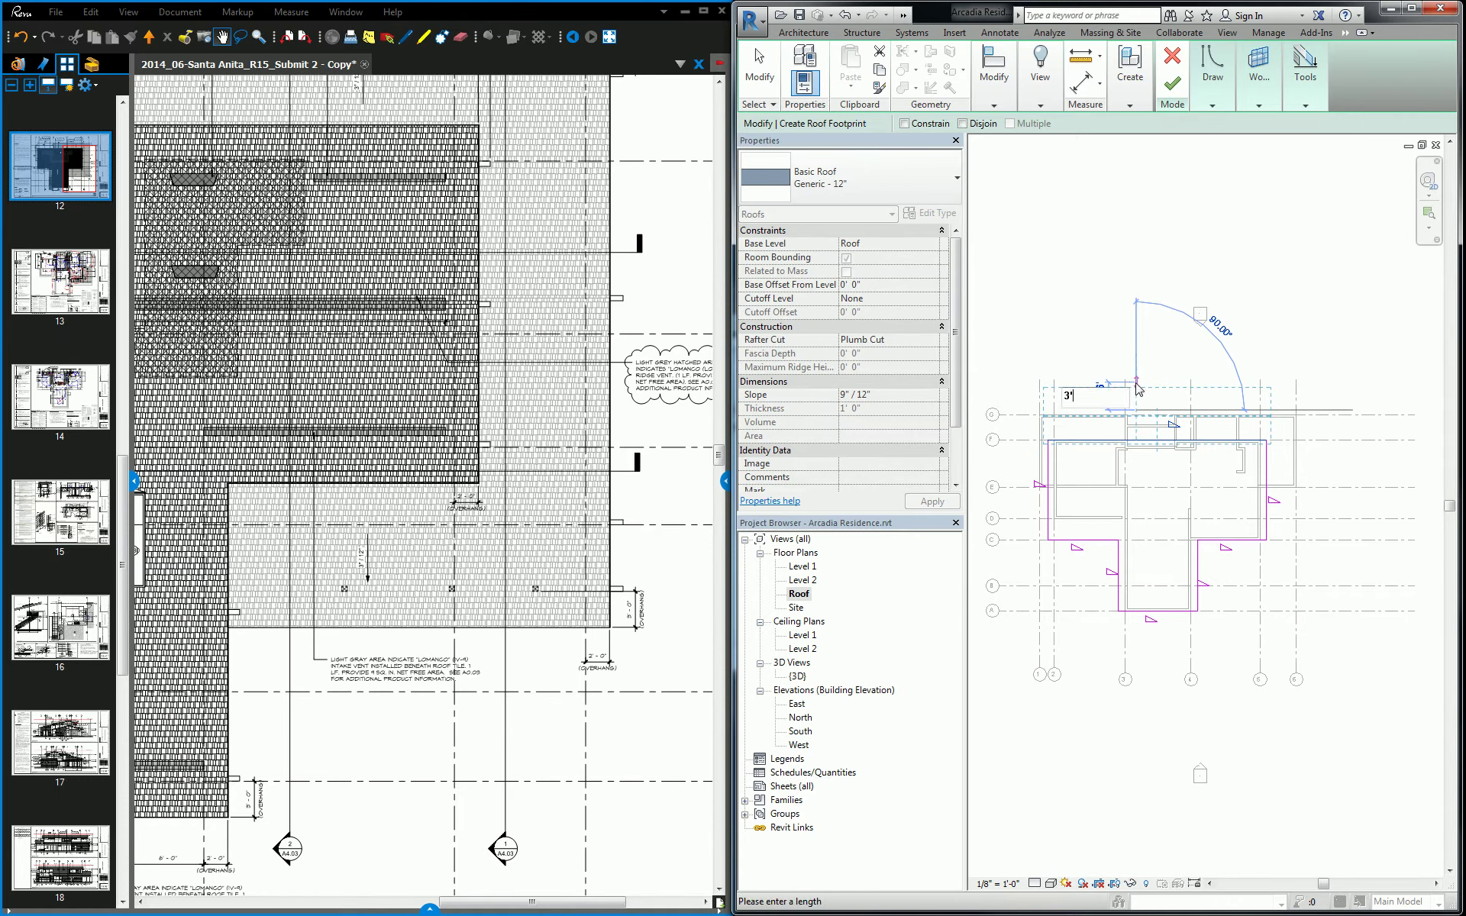
pyautogui.press('Return')
# Move the two footprint edges on grid C and the wing's end edge on grid A outward together by 3'.
pyautogui.click(1214, 541)
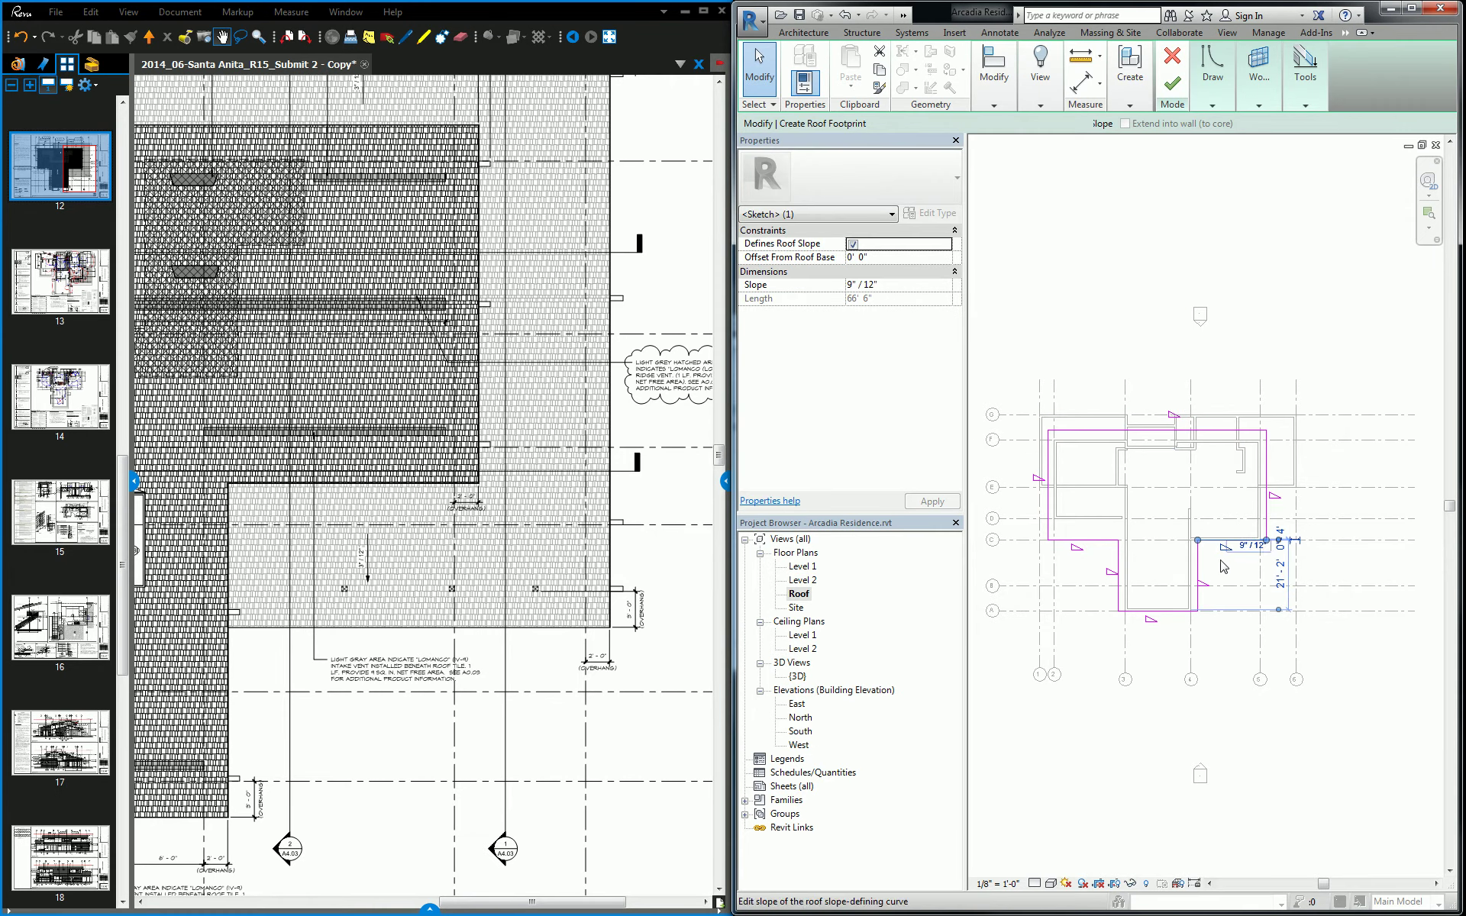
pyautogui.keyDown('ctrl'); pyautogui.click(1177, 611); pyautogui.keyUp('ctrl')
pyautogui.keyDown('ctrl'); pyautogui.click(1097, 540); pyautogui.keyUp('ctrl')
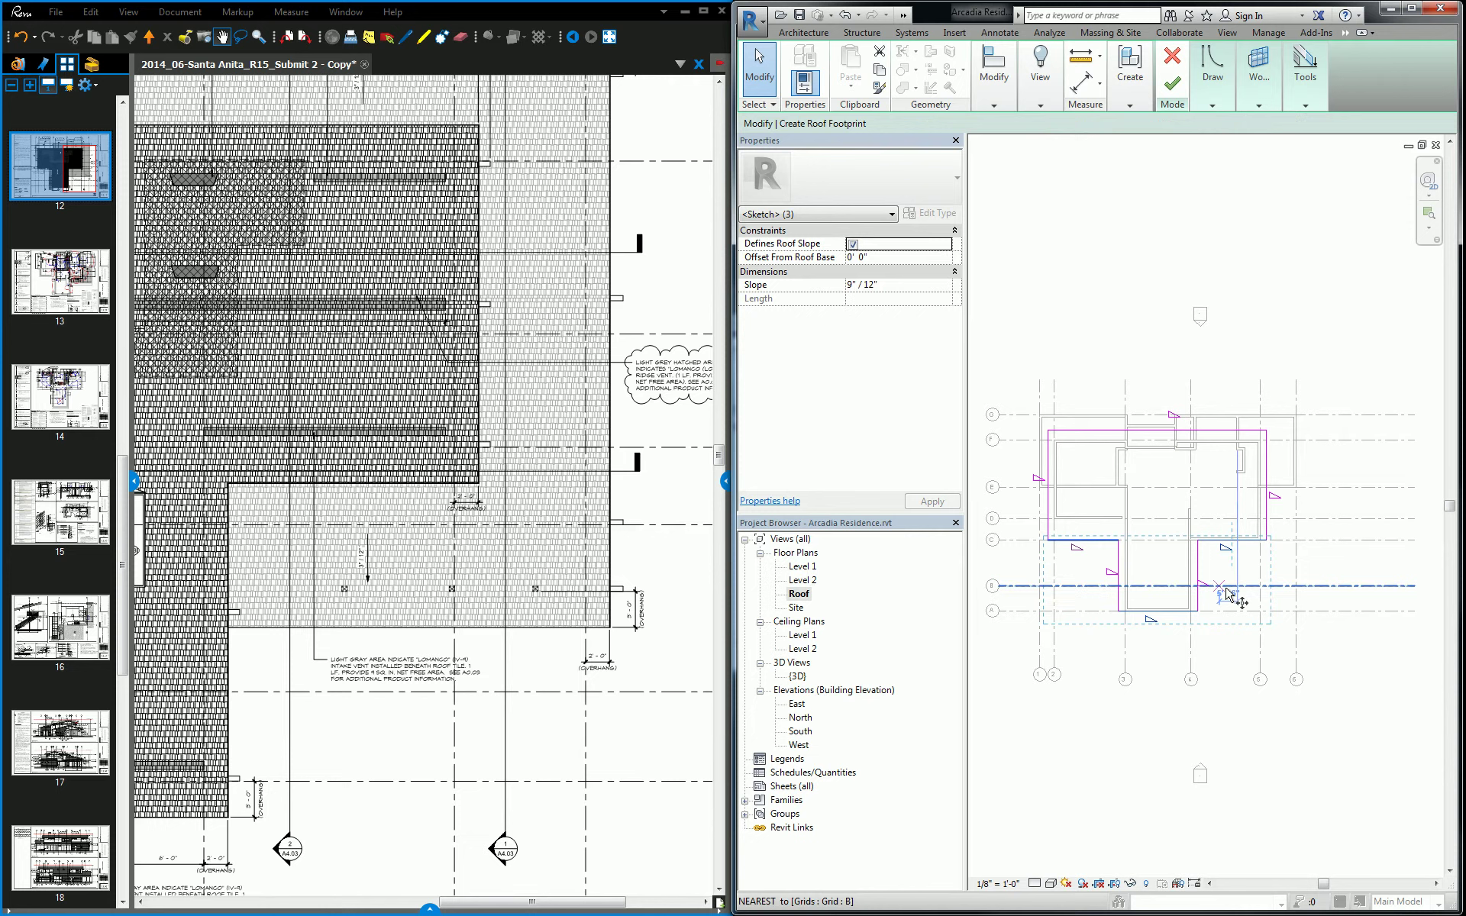
pyautogui.press('m')
pyautogui.press('v')
pyautogui.click(1253, 568)
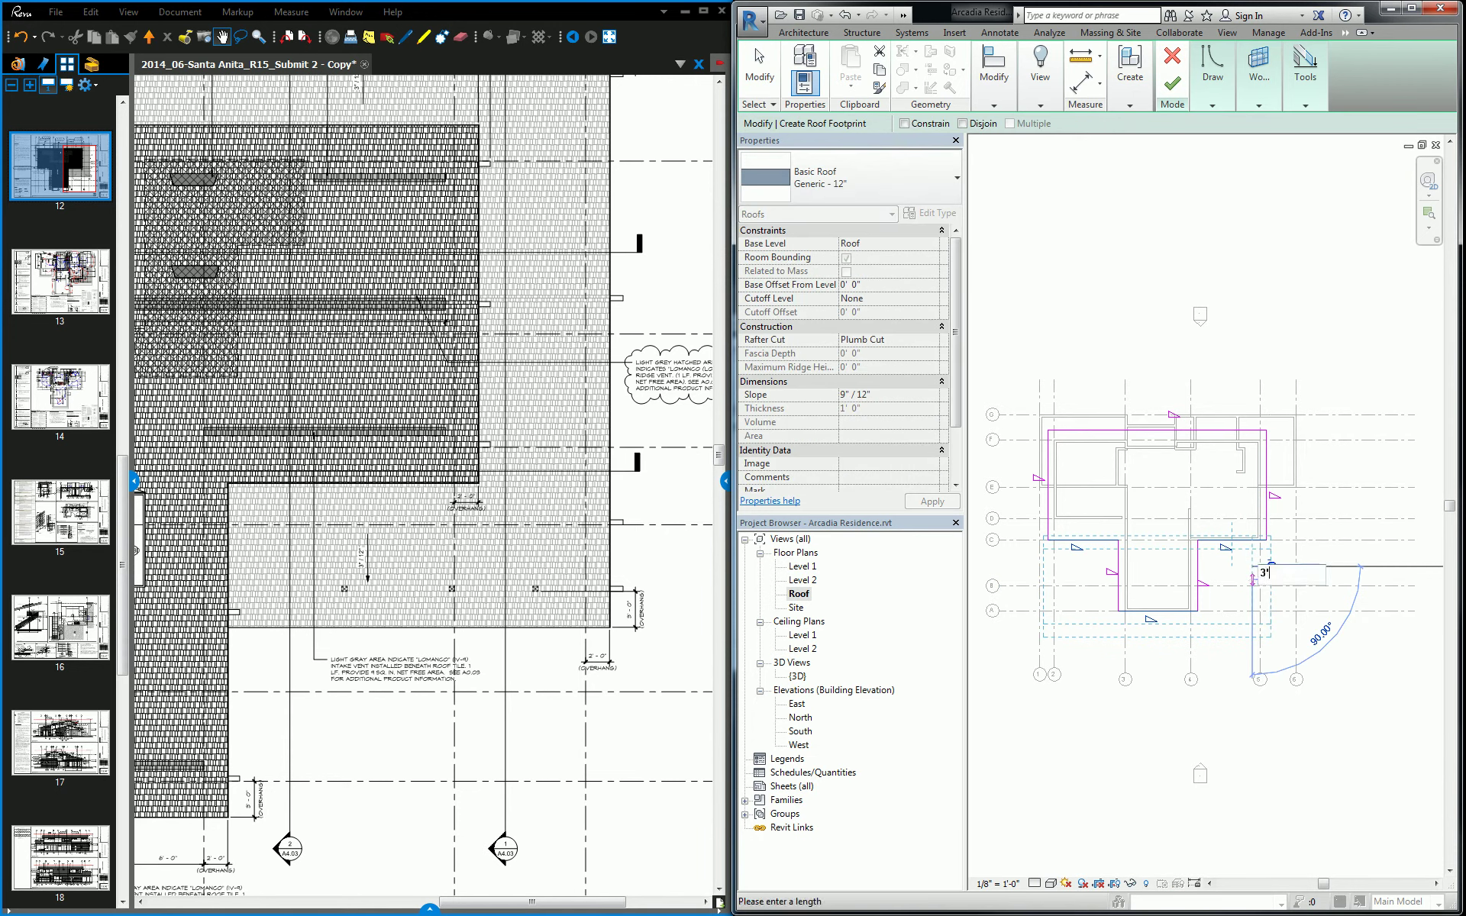
pyautogui.click(1256, 582)
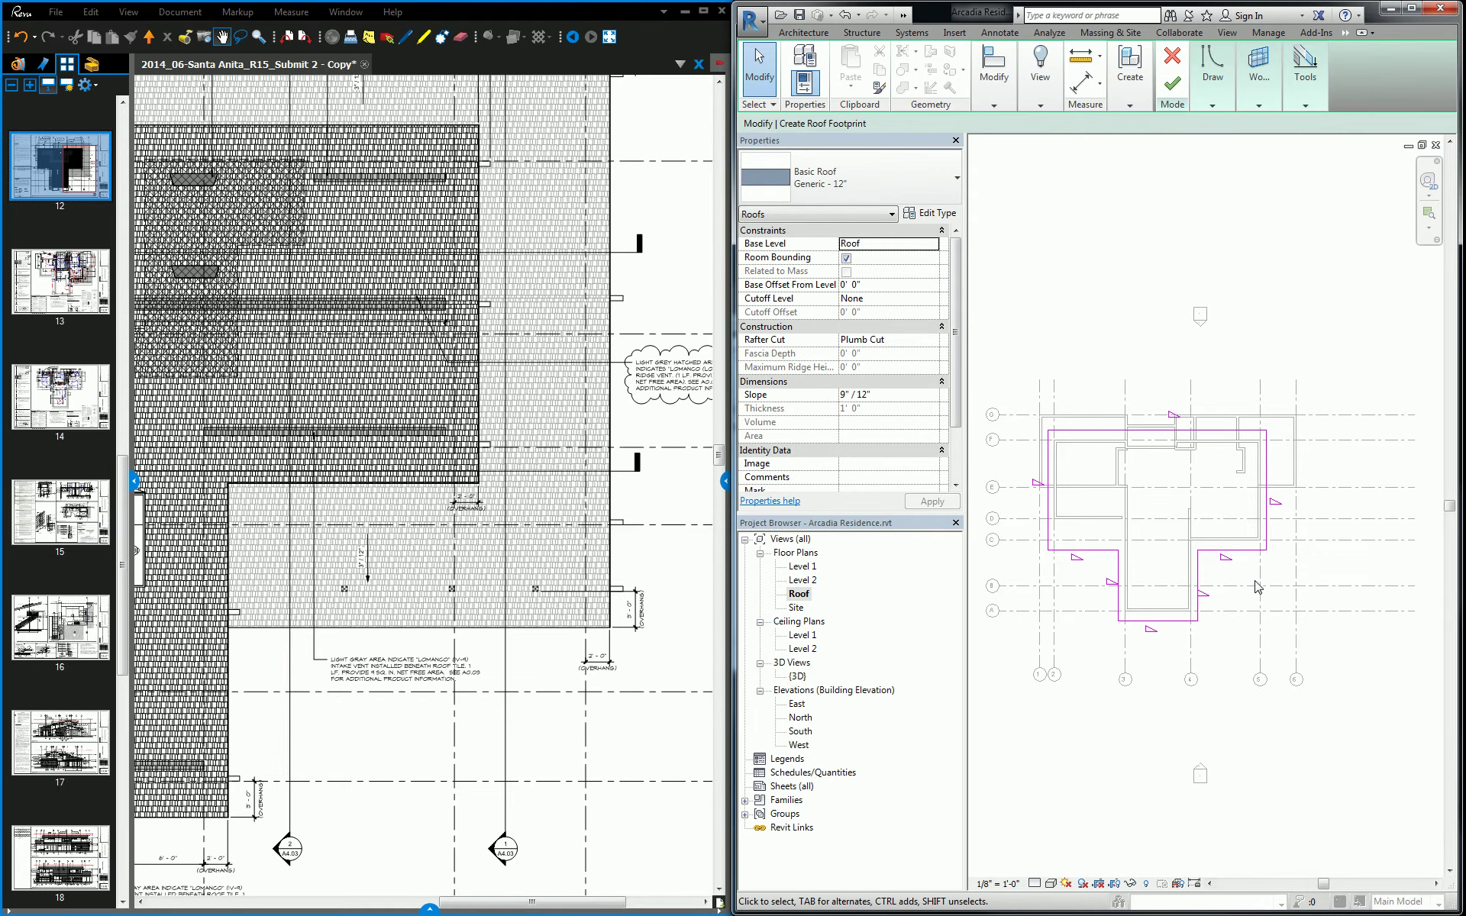
pyautogui.moveTo(1152, 371); pyautogui.dragTo(1183, 340, button='middle')
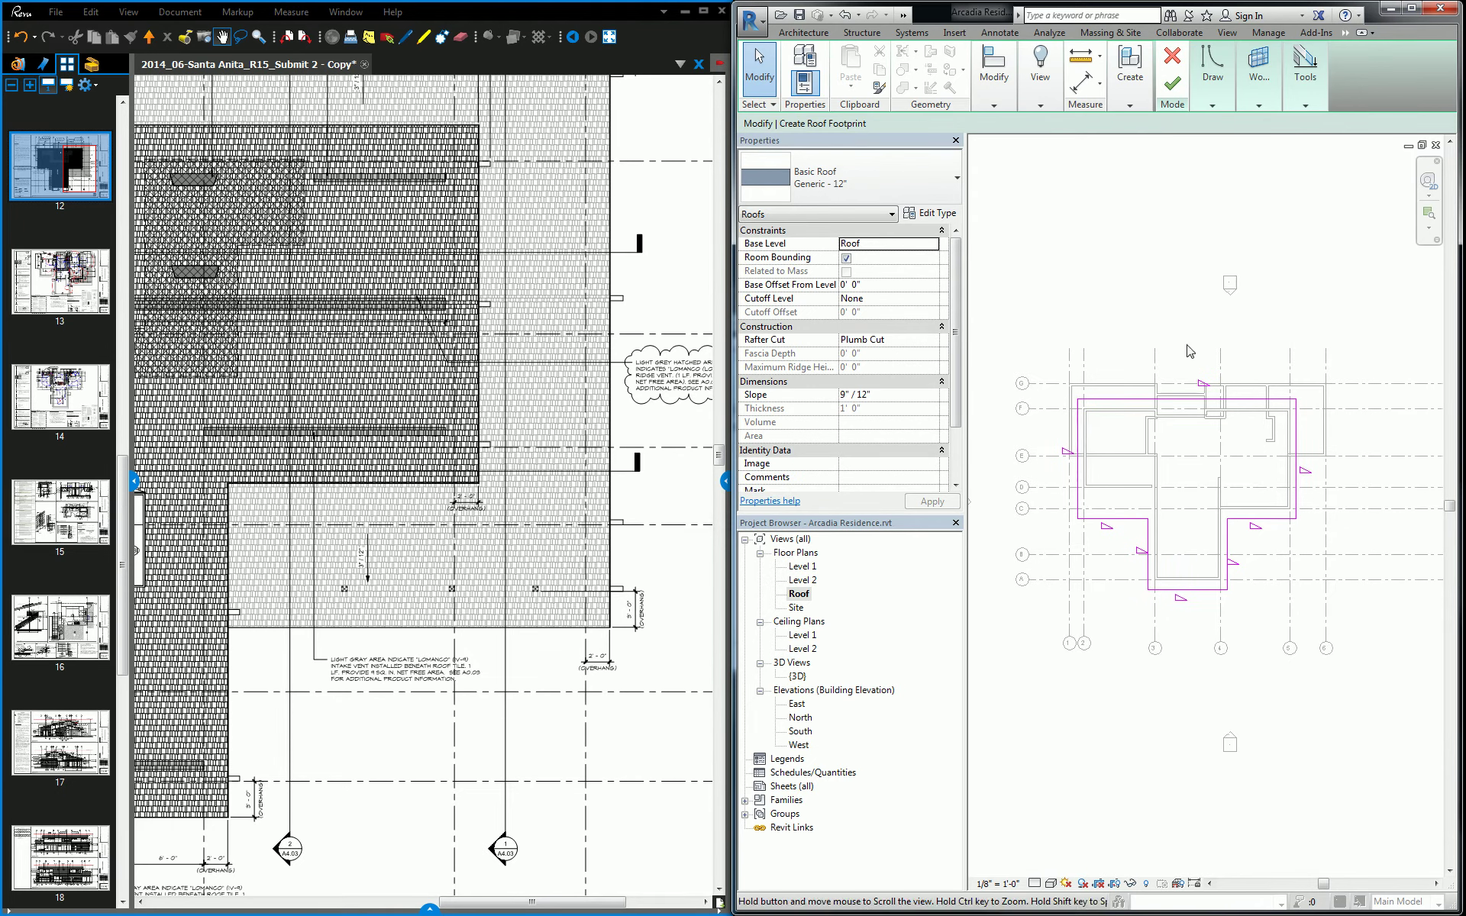
pyautogui.click(1209, 105)
pyautogui.click(1259, 103)
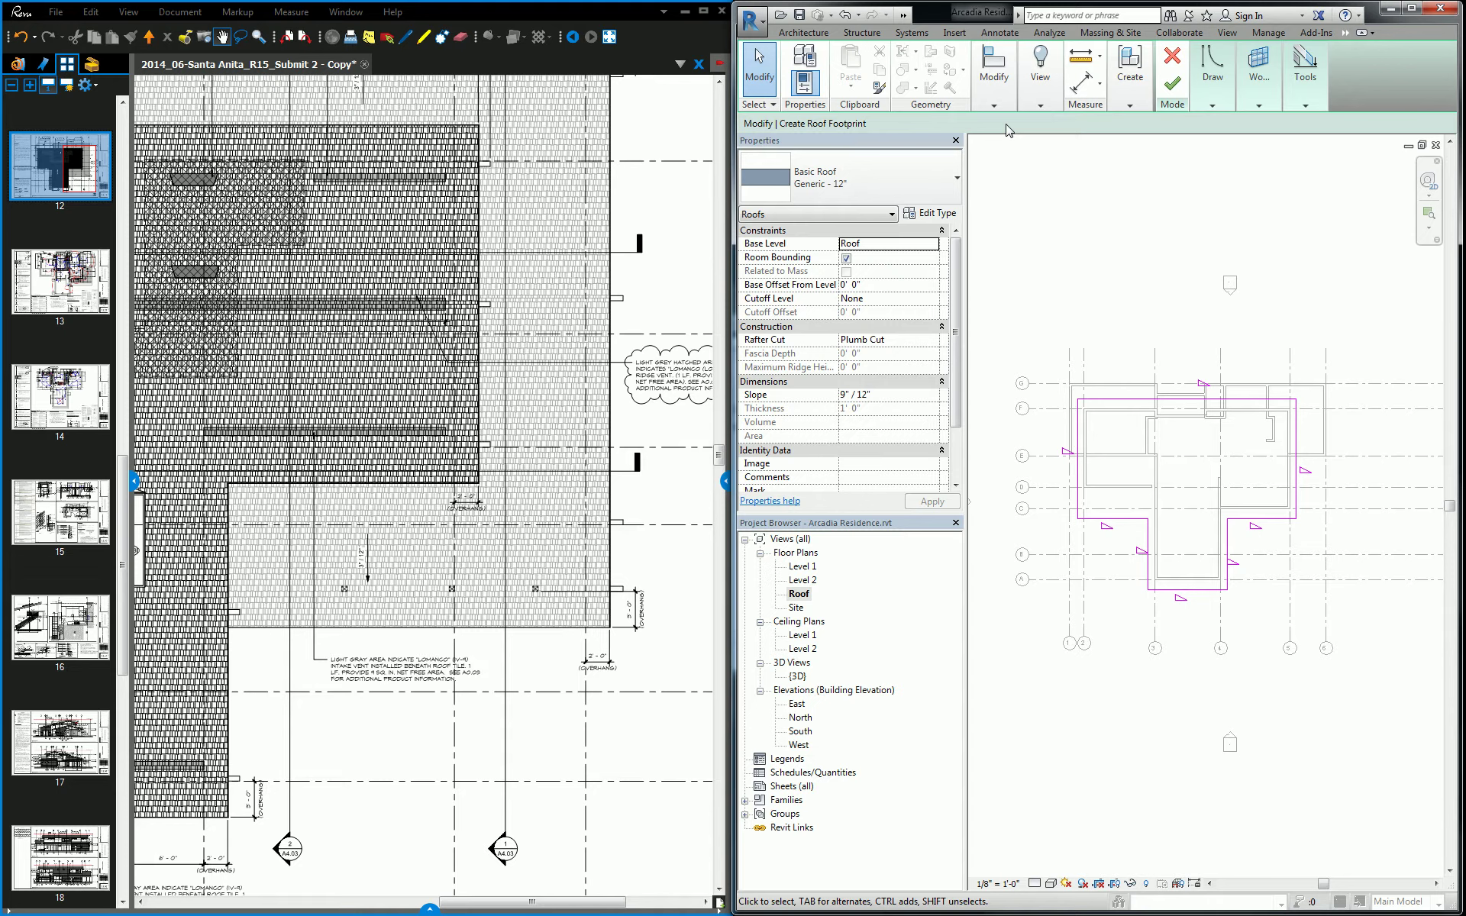
# Turn off Defines Roof Slope for the three footprint edges of the wing between grids 3 and 4, checking the roof plan.
pyautogui.scroll(3, 1199, 534)
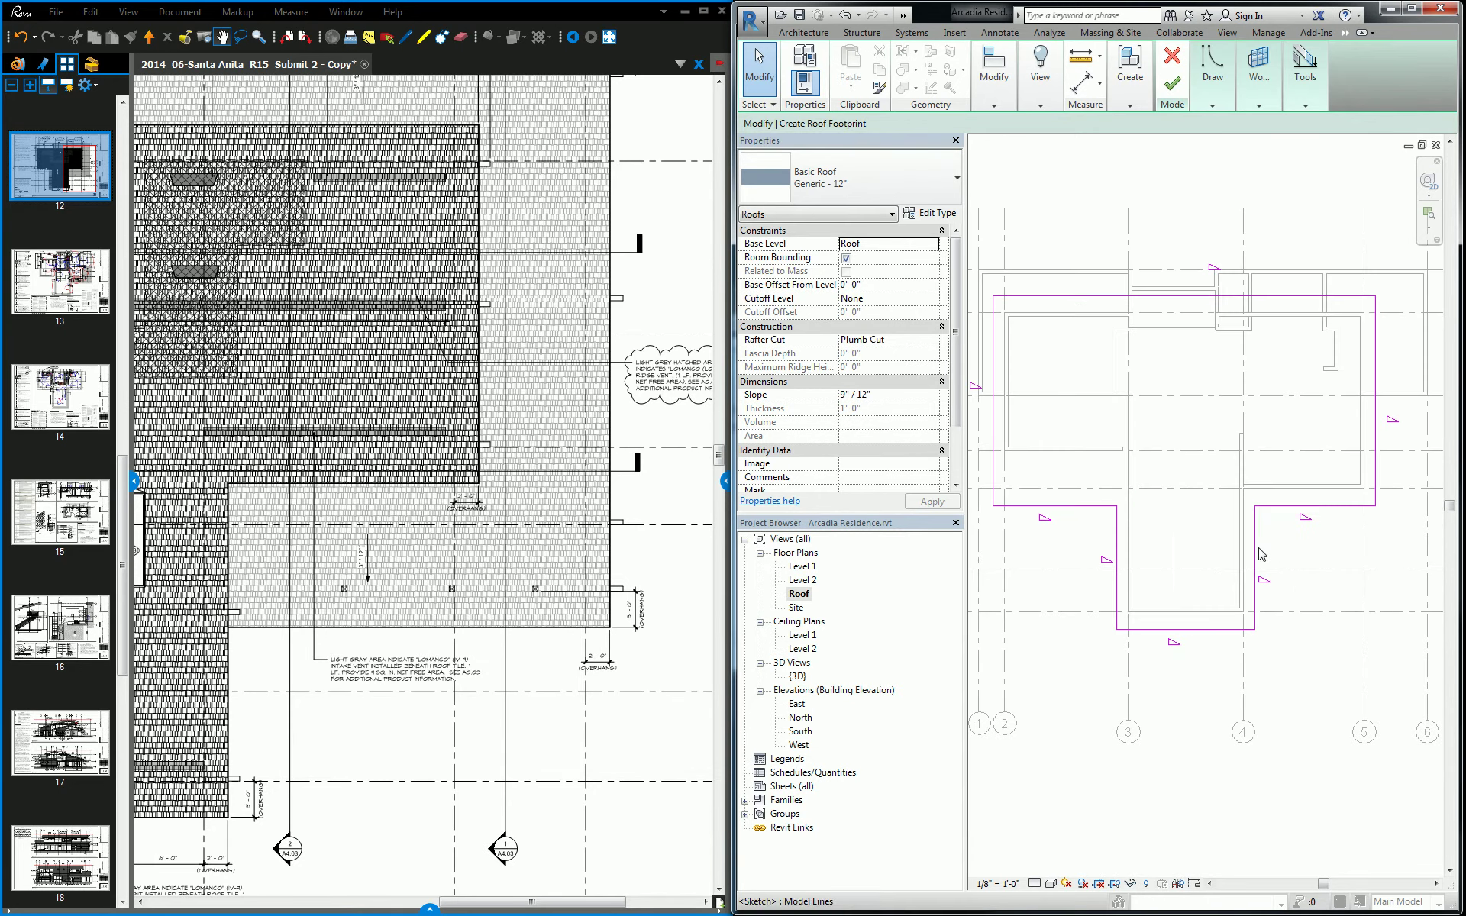
pyautogui.moveTo(1261, 554); pyautogui.dragTo(1069, 694)
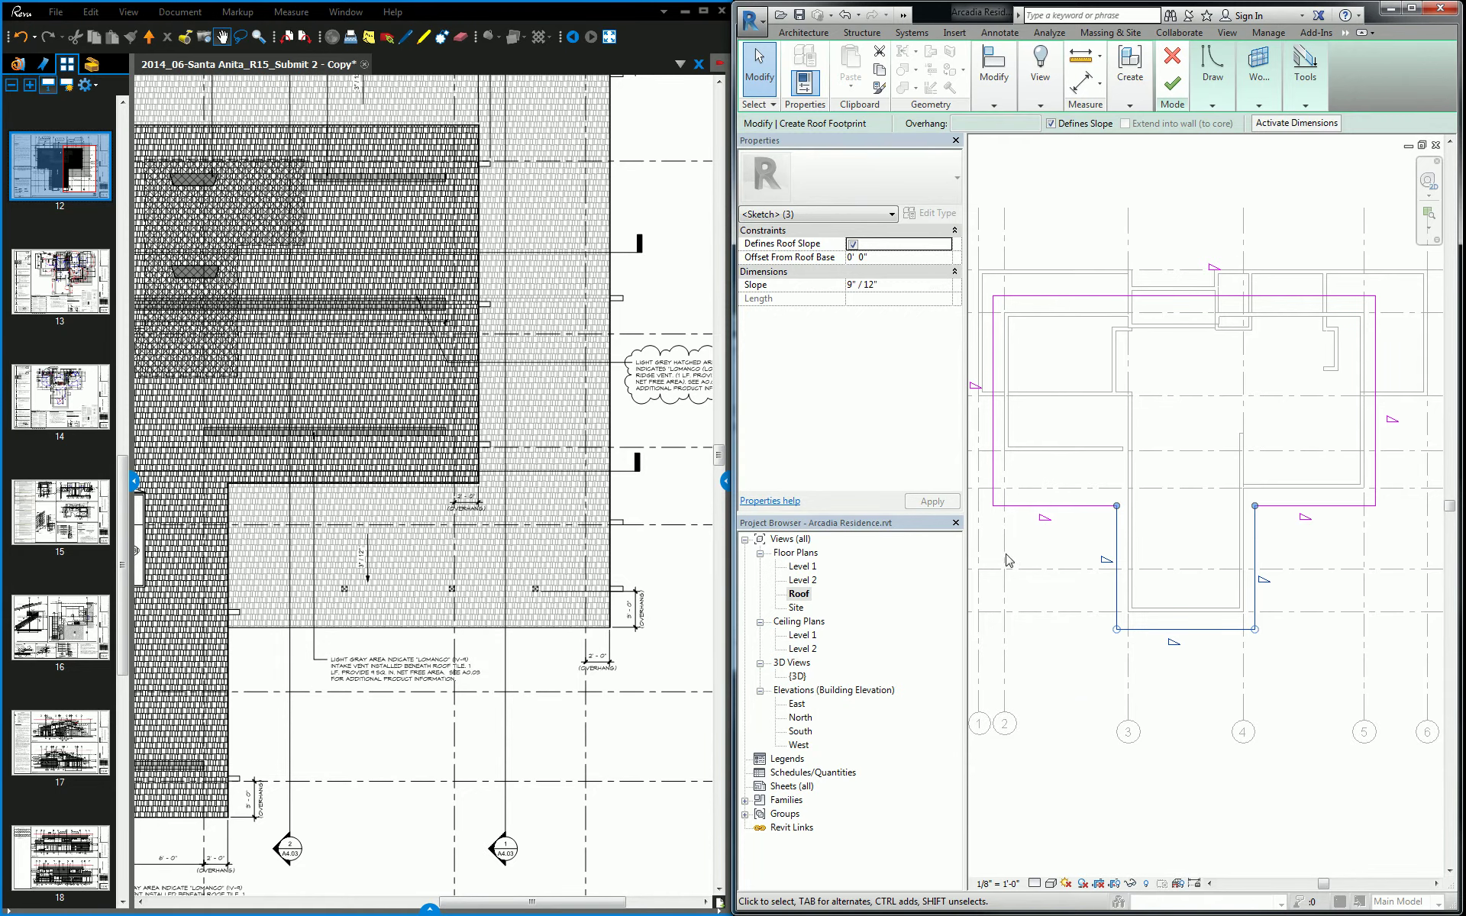
pyautogui.moveTo(1009, 562); pyautogui.dragTo(1082, 549, button='middle')
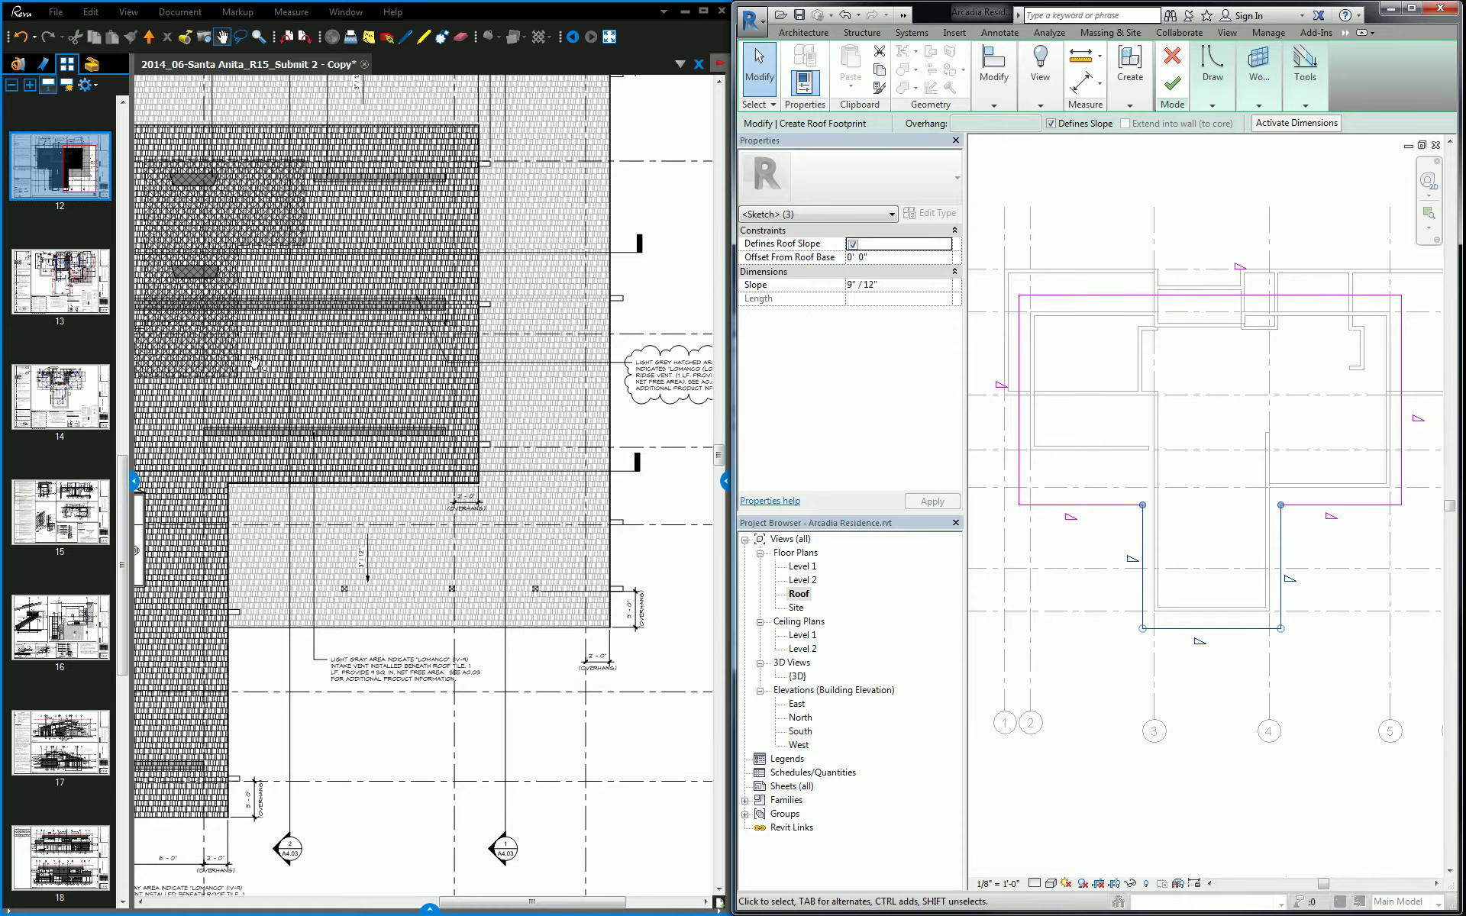
pyautogui.click(391, 354)
pyautogui.scroll(-6, 391, 354)
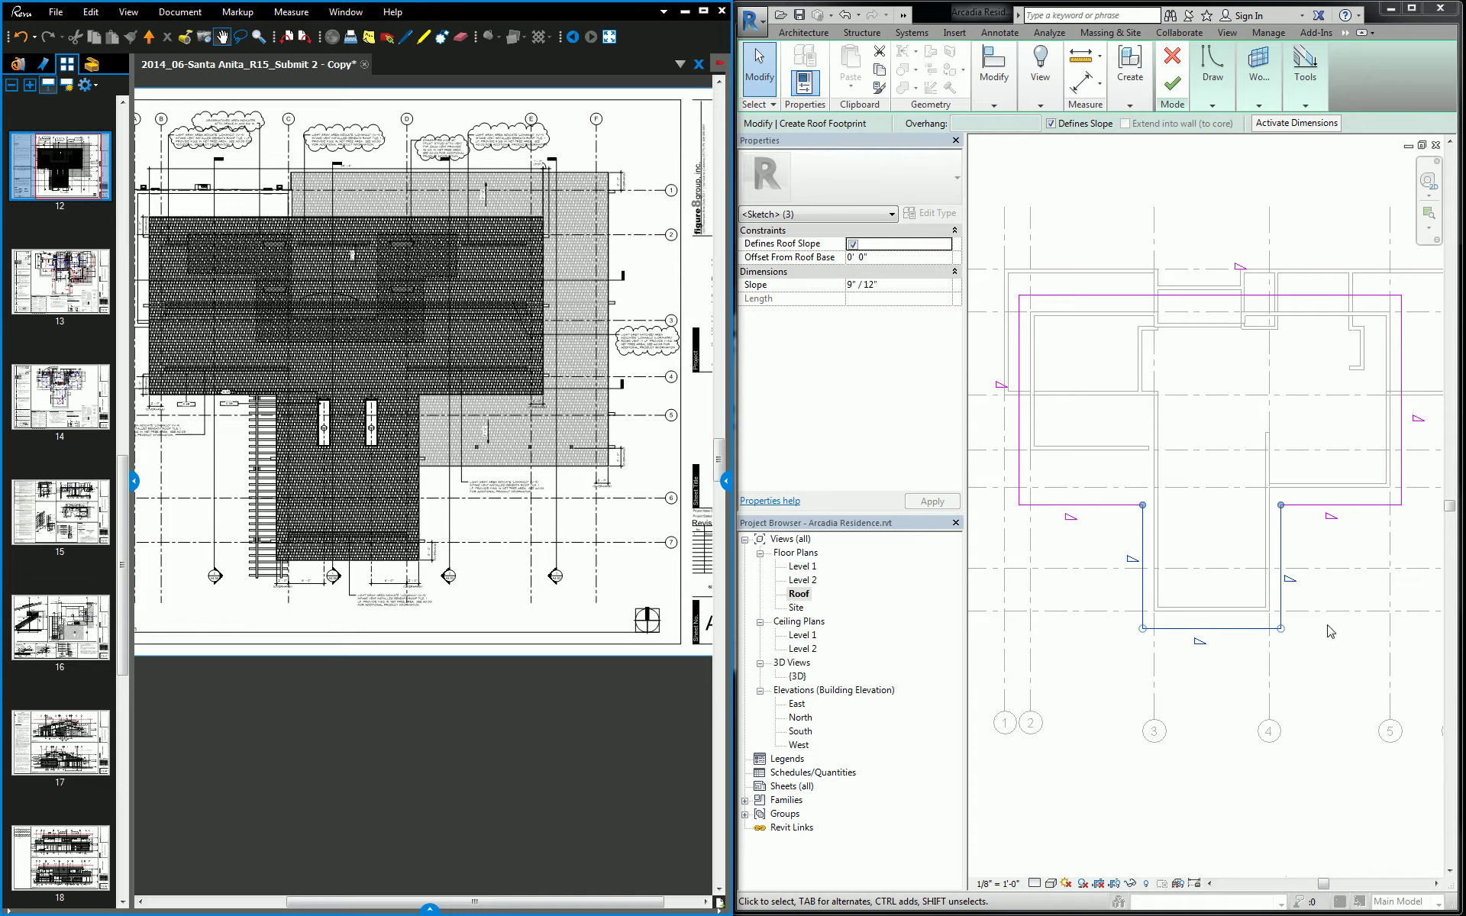
pyautogui.click(1156, 481)
pyautogui.moveTo(1350, 551); pyautogui.dragTo(1102, 669)
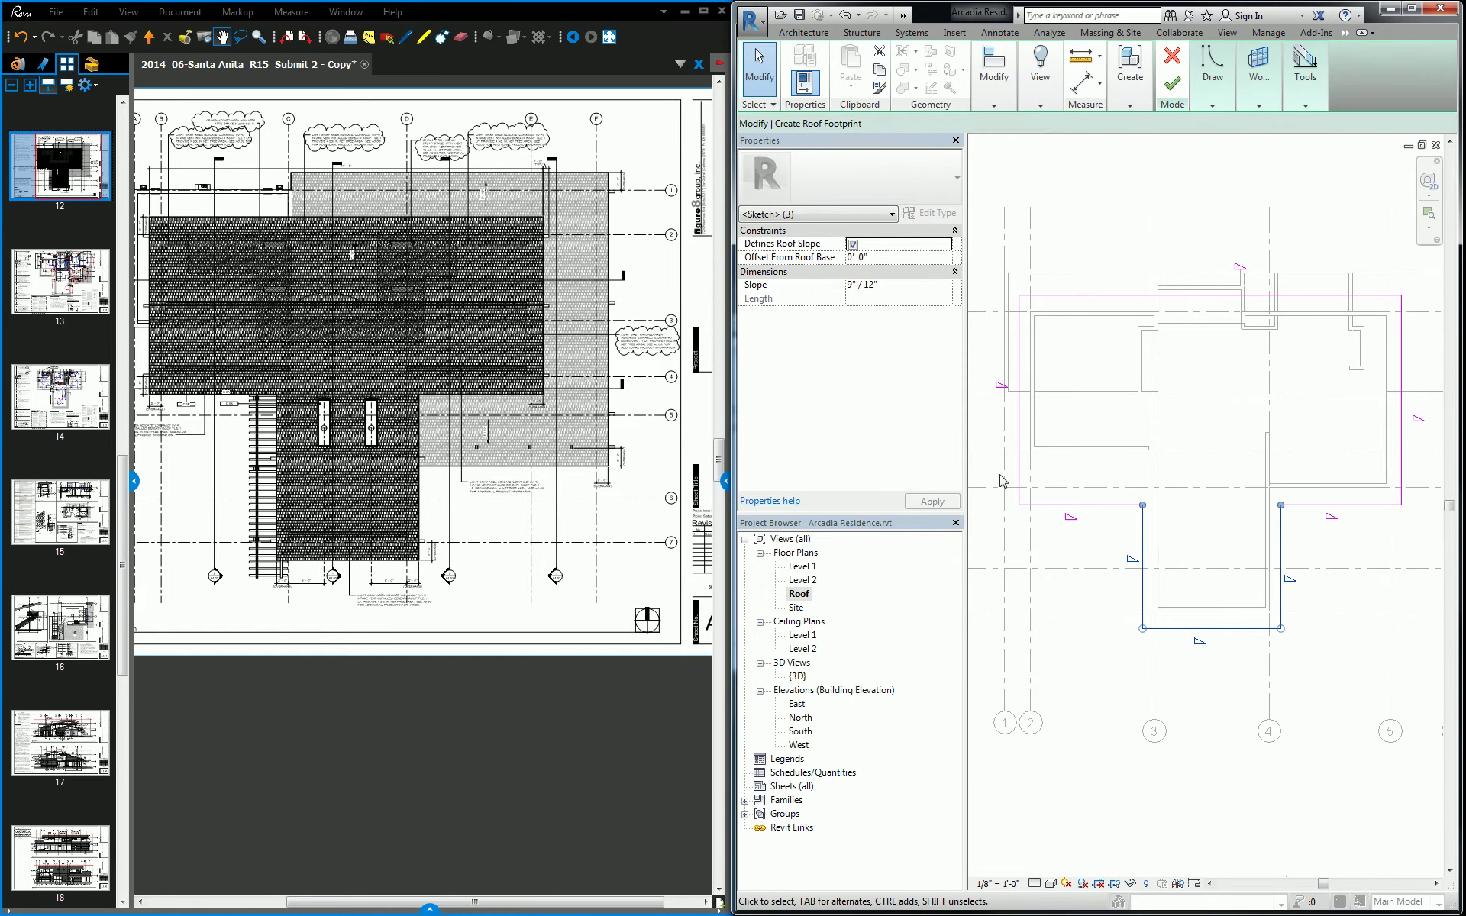
pyautogui.click(853, 244)
pyautogui.click(1372, 522)
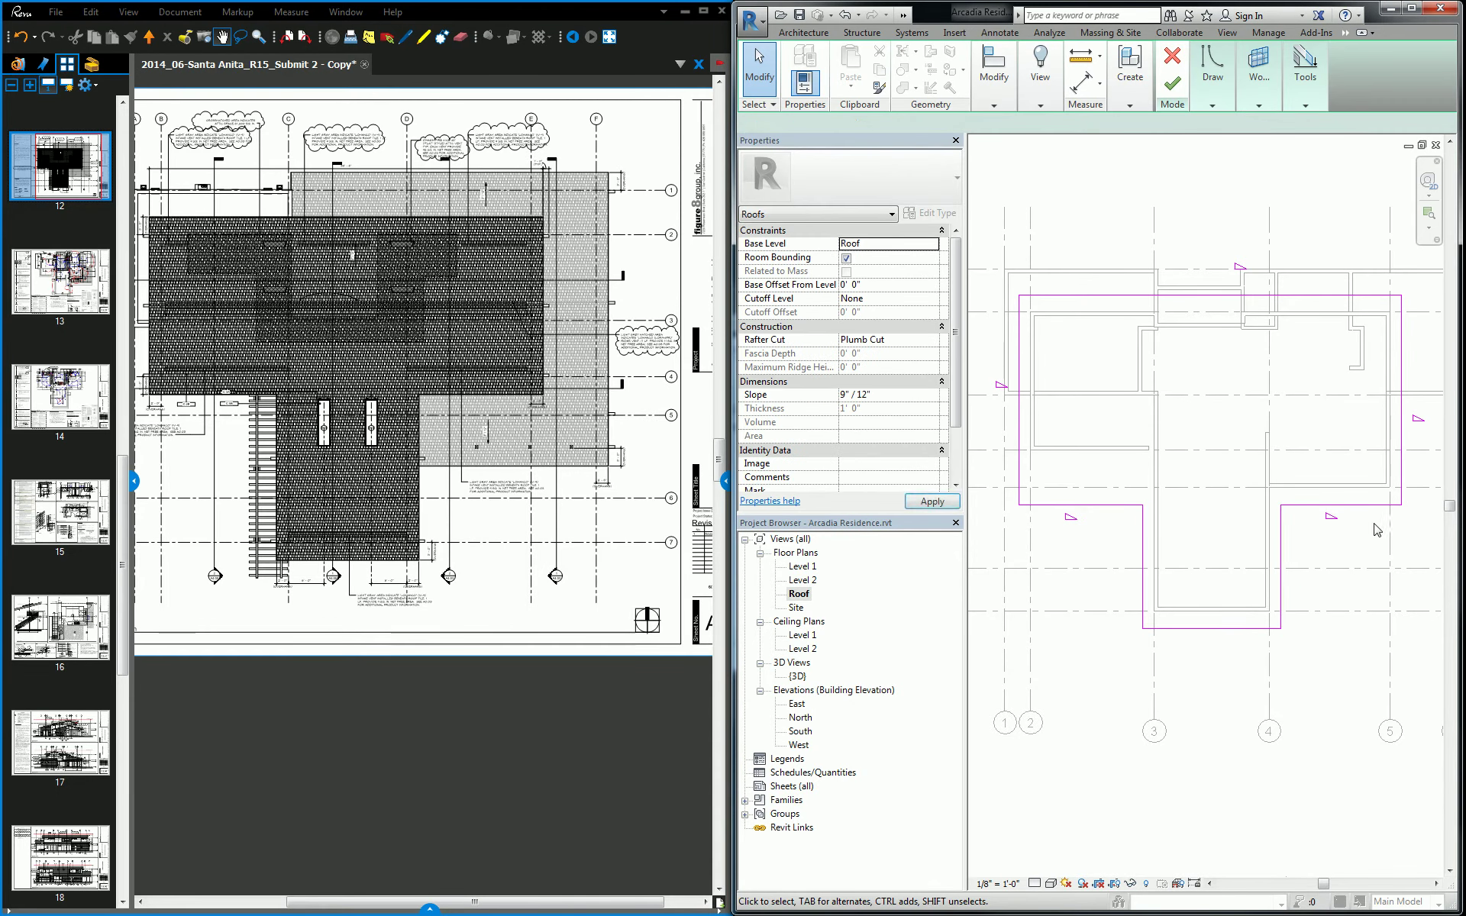
# Turn off Defines Roof Slope for the two gable-end edges near grids 2 and 5 and clear the selection.
pyautogui.moveTo(1425, 376); pyautogui.dragTo(1003, 443)
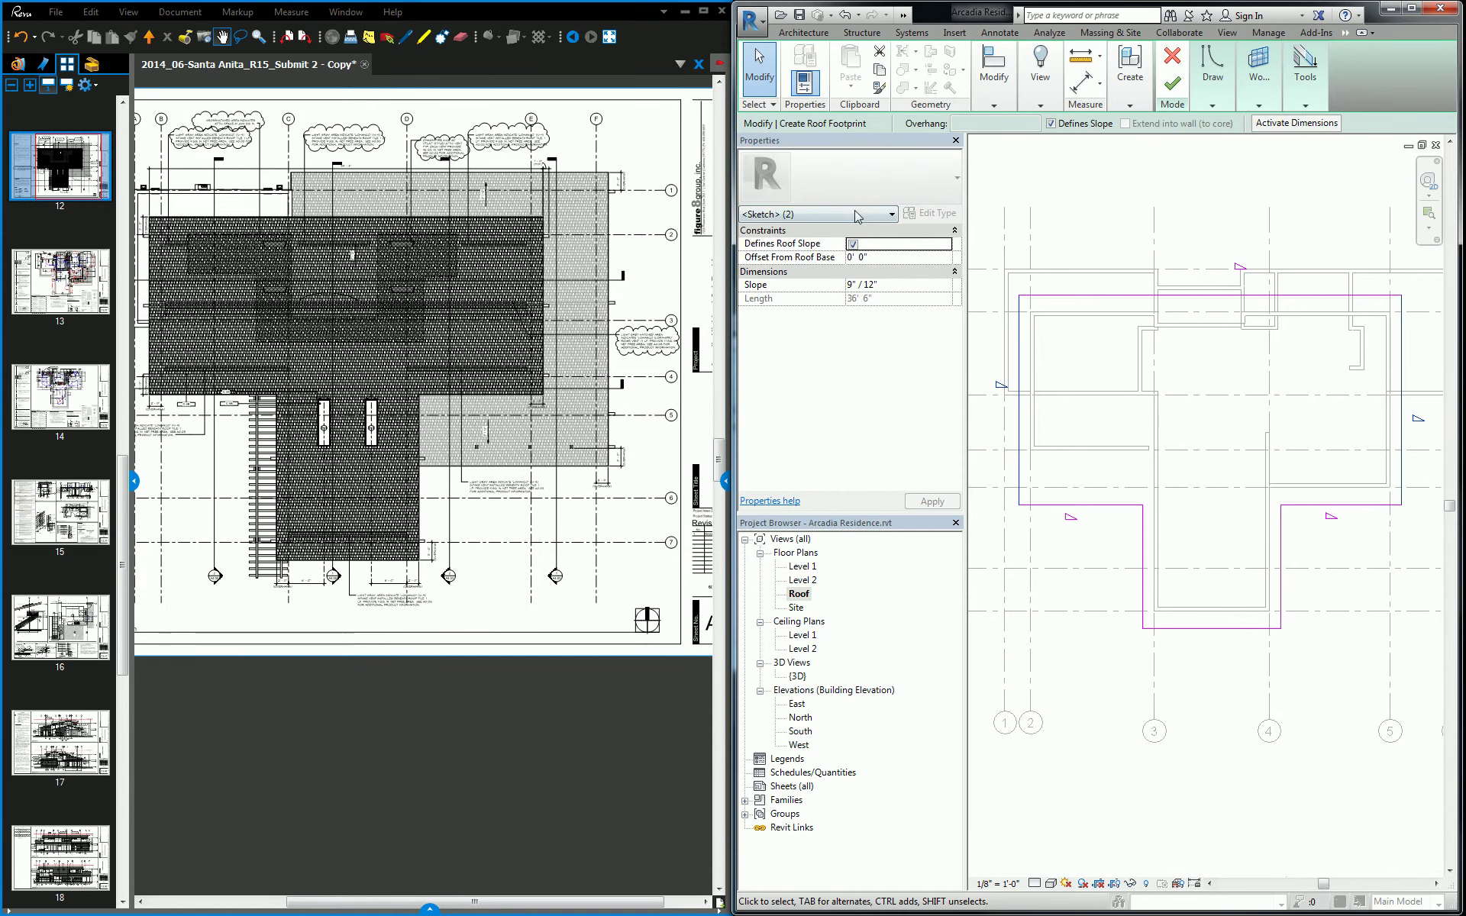
pyautogui.click(853, 243)
pyautogui.press('Escape')
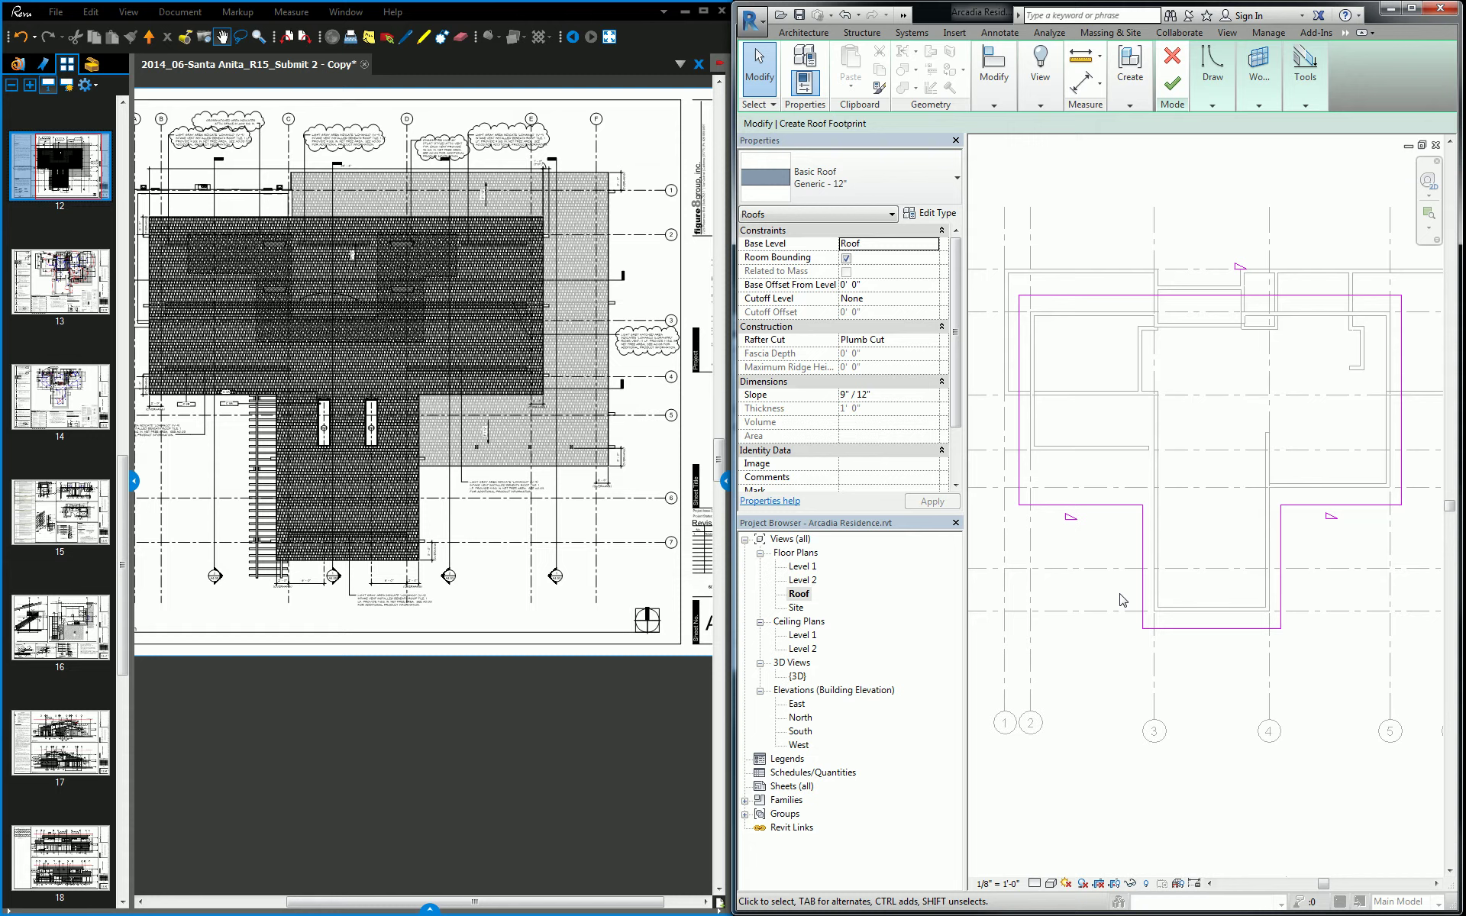
# Select the long footprint edge near grid F and the two edges near grid C together.
pyautogui.click(1083, 505)
pyautogui.keyDown('ctrl'); pyautogui.click(1292, 505); pyautogui.keyUp('ctrl')
pyautogui.keyDown('ctrl'); pyautogui.click(1260, 295); pyautogui.keyUp('ctrl')
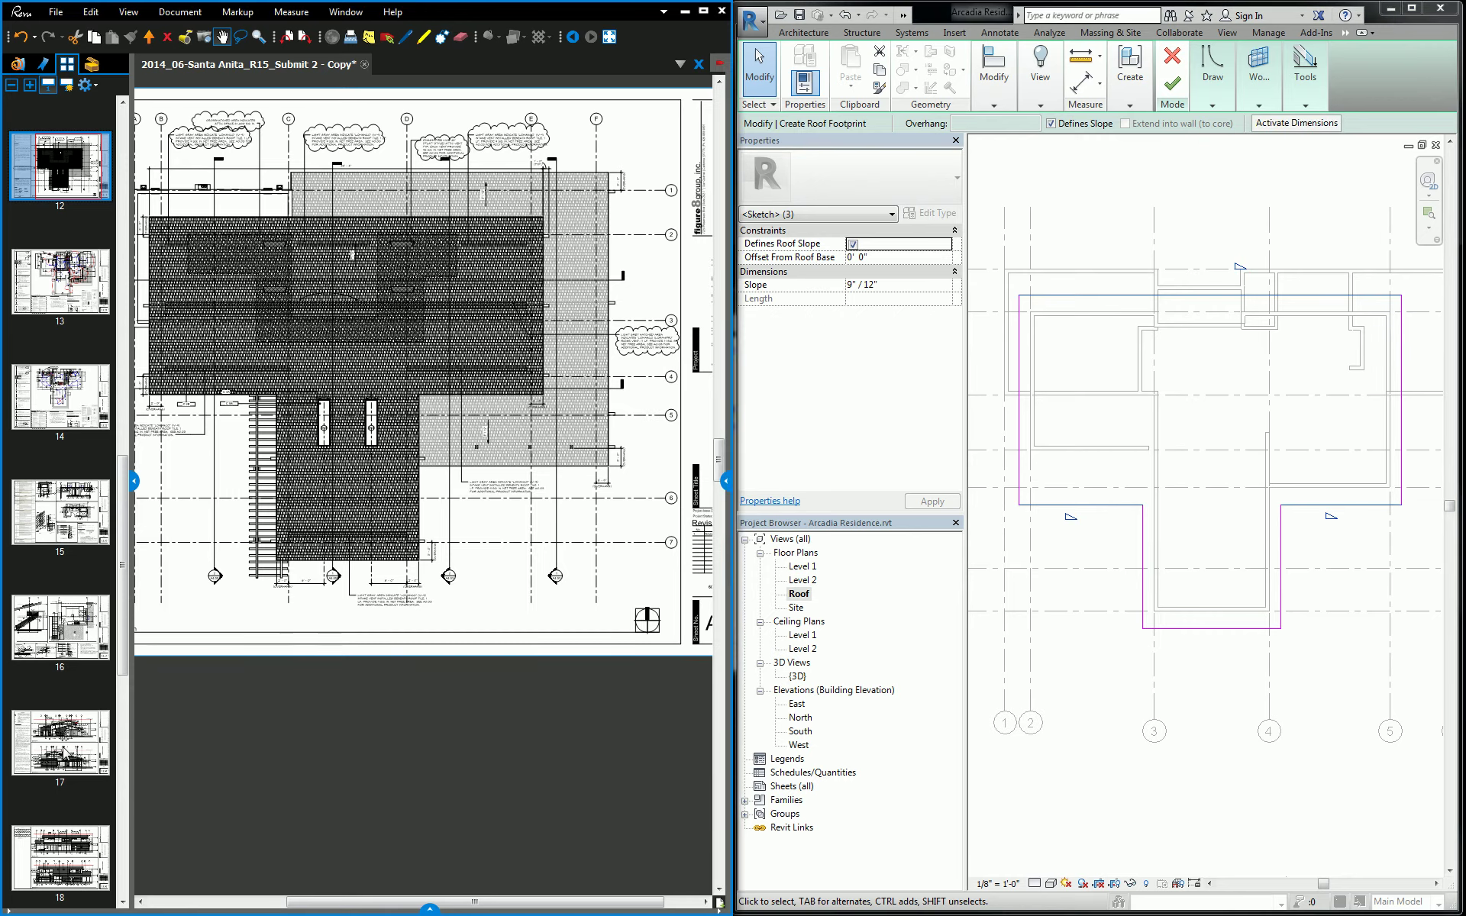
# Examine the upper roof's slopes in the East and West Elevations on page 17 of the drawing set.
pyautogui.click(71, 737)
pyautogui.scroll(3, 547, 372)
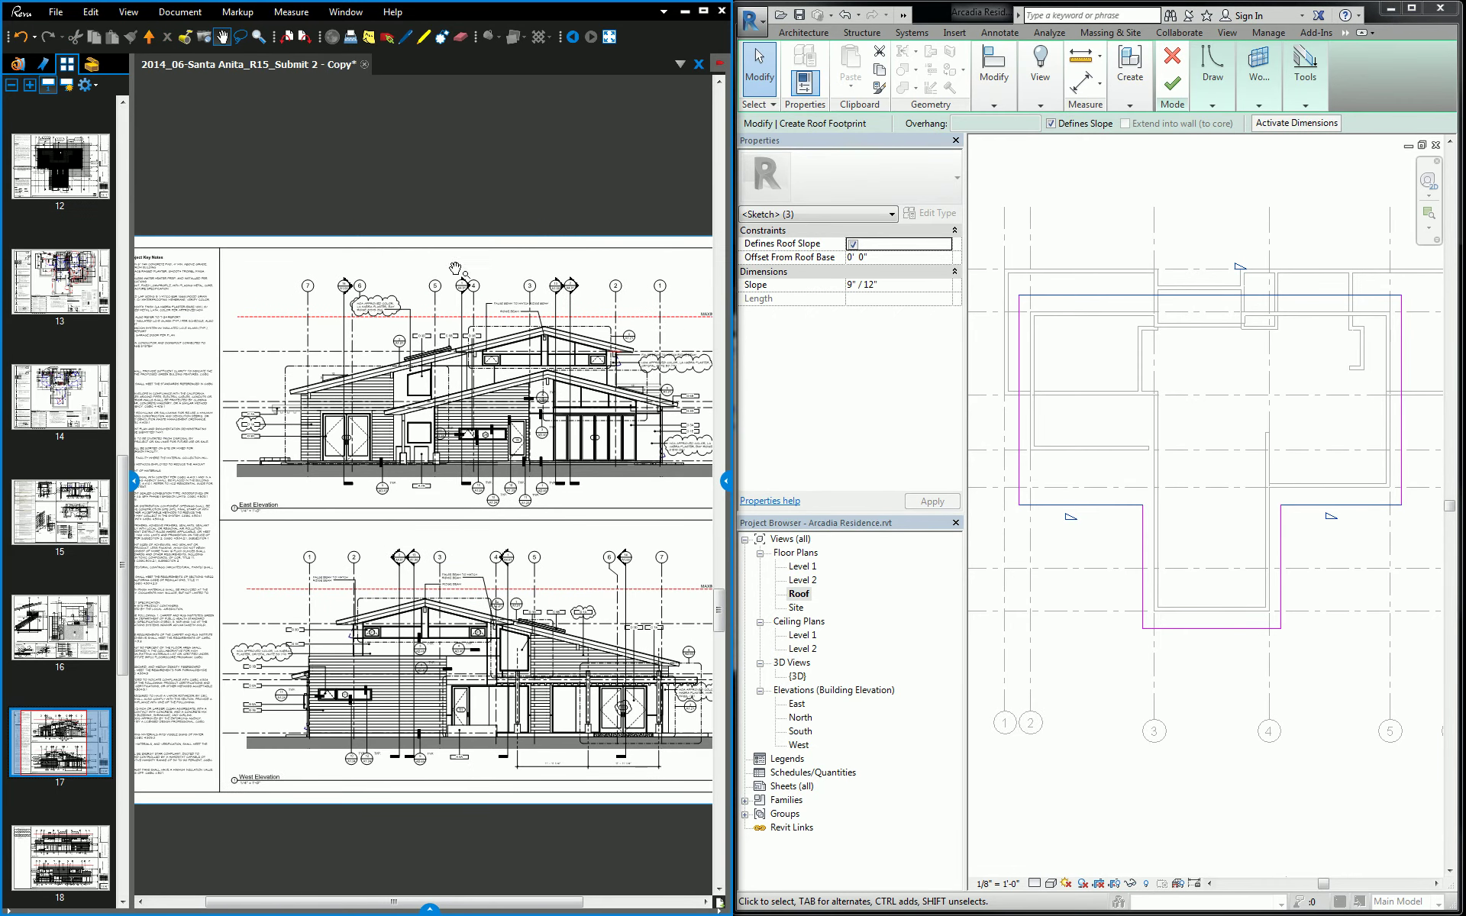
pyautogui.scroll(-4, 546, 372)
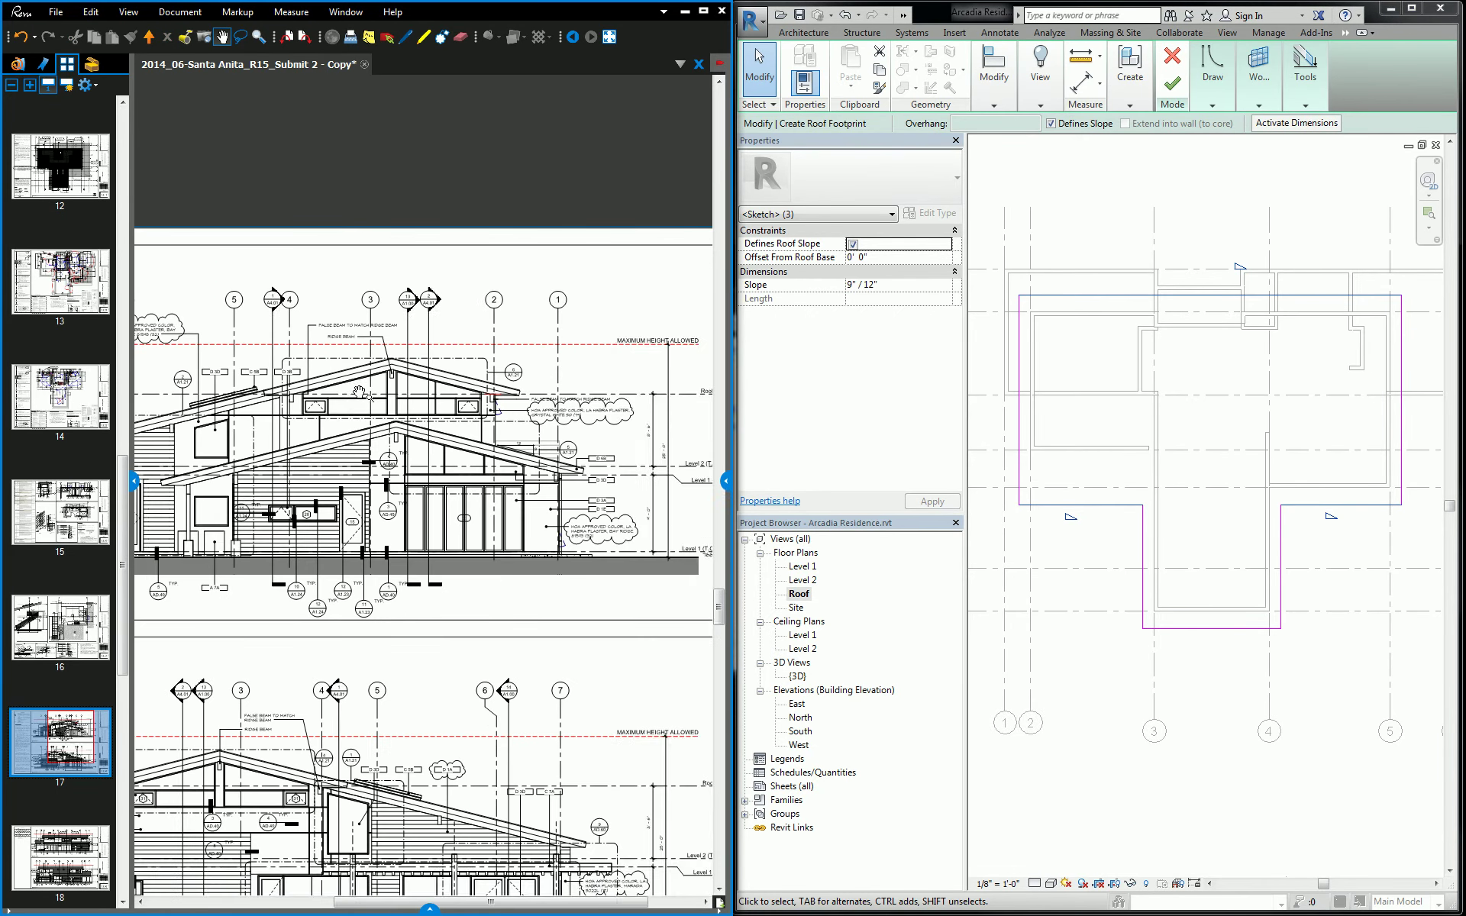
pyautogui.scroll(5, 340, 590)
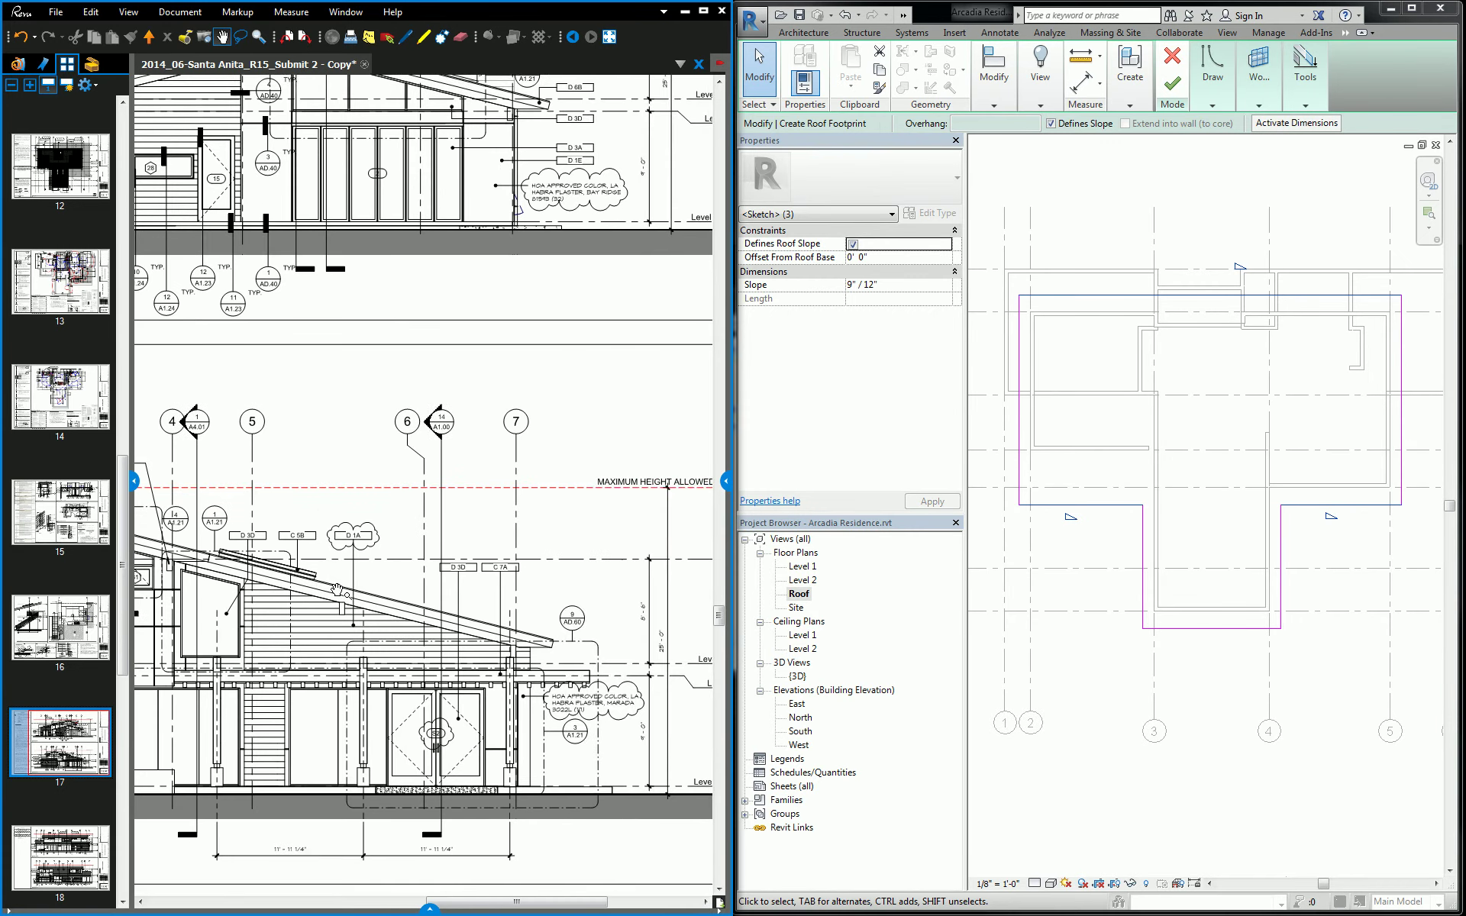
pyautogui.moveTo(322, 497); pyautogui.dragTo(401, 492)
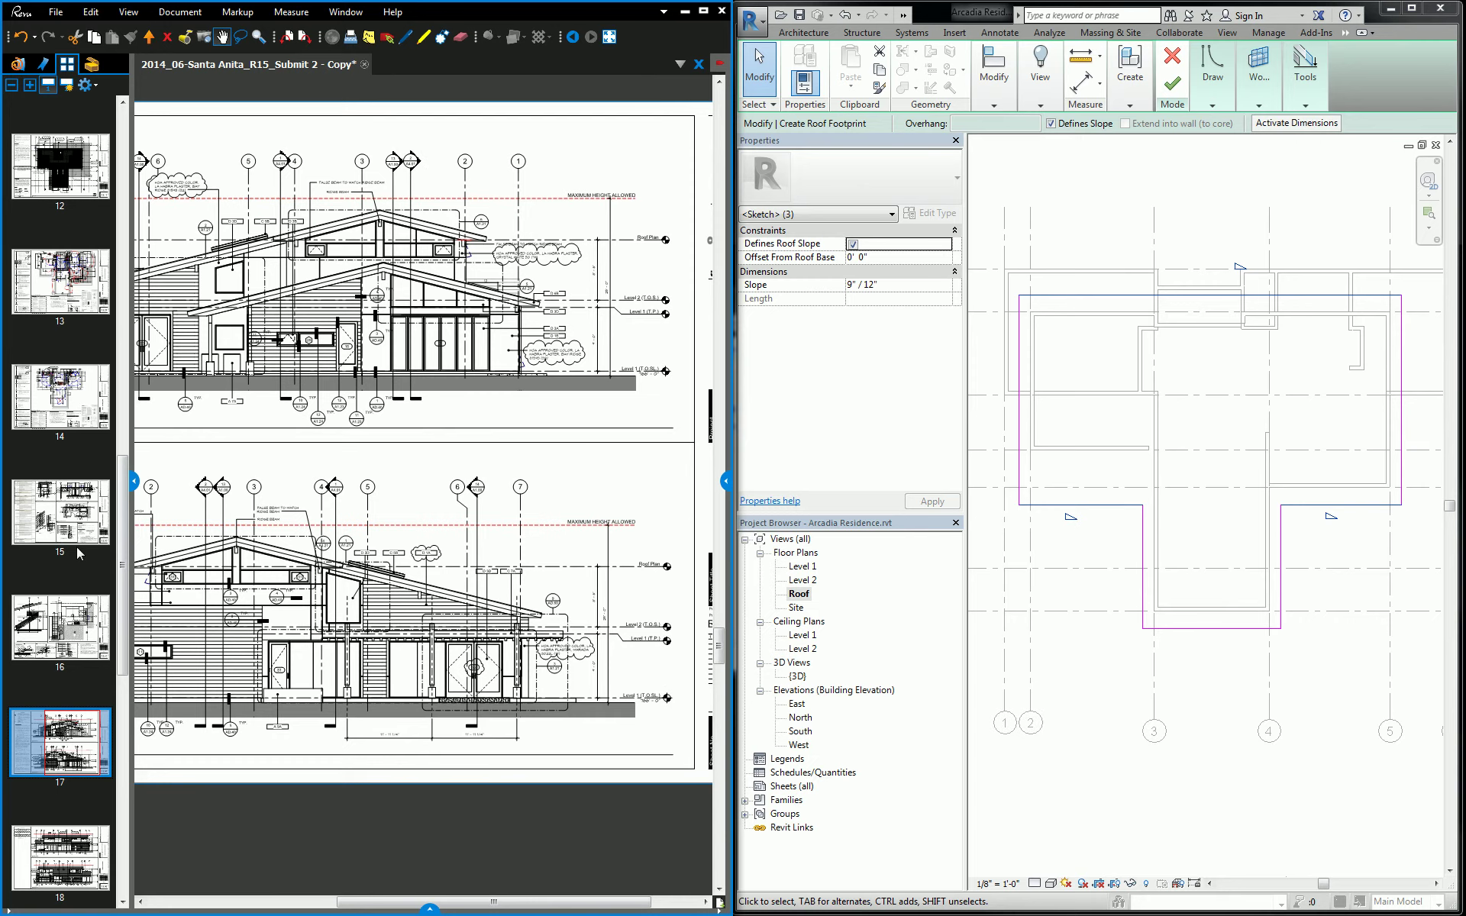
# Examine the upper roof's slope in Building Sections E and F on page 21 of the drawing set.
pyautogui.scroll(-3, 76, 732)
pyautogui.click(80, 402)
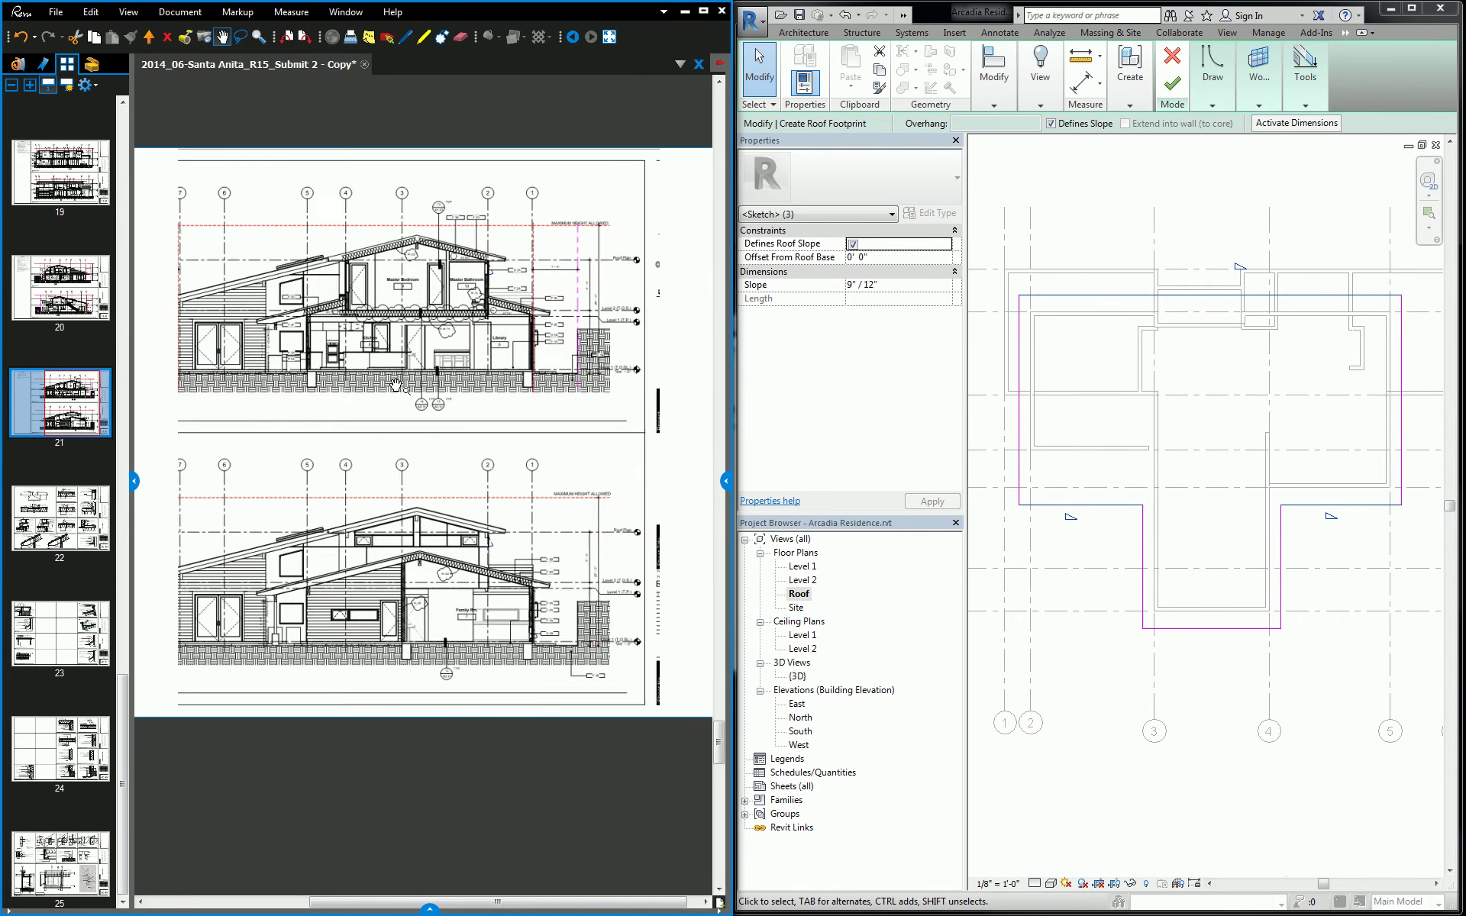
pyautogui.scroll(4, 489, 466)
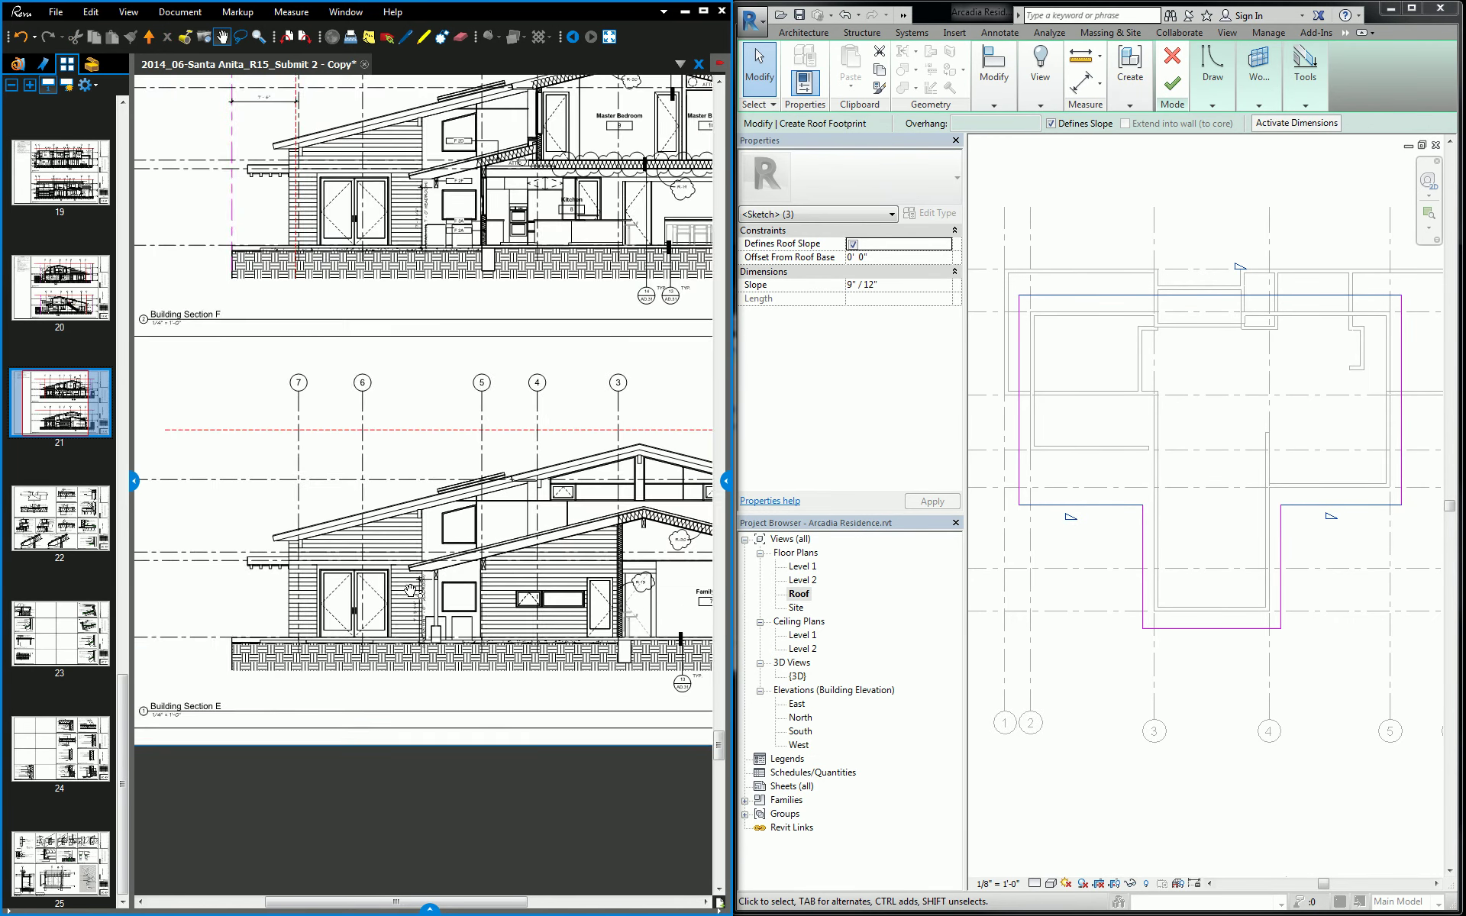
pyautogui.scroll(-5, 520, 512)
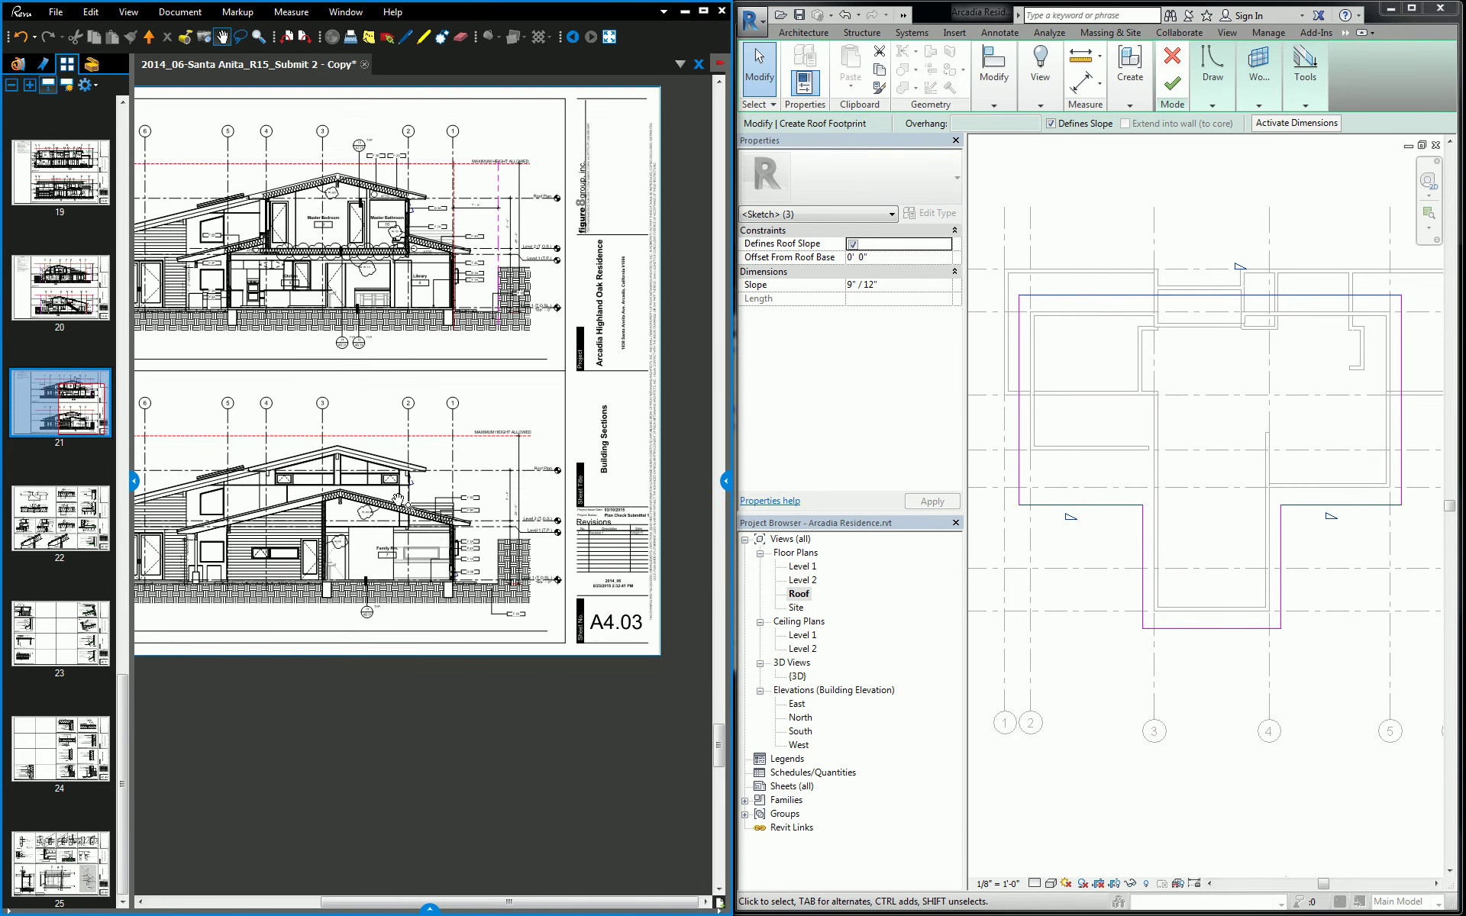
pyautogui.moveTo(465, 475); pyautogui.dragTo(495, 534)
pyautogui.scroll(6, 419, 320)
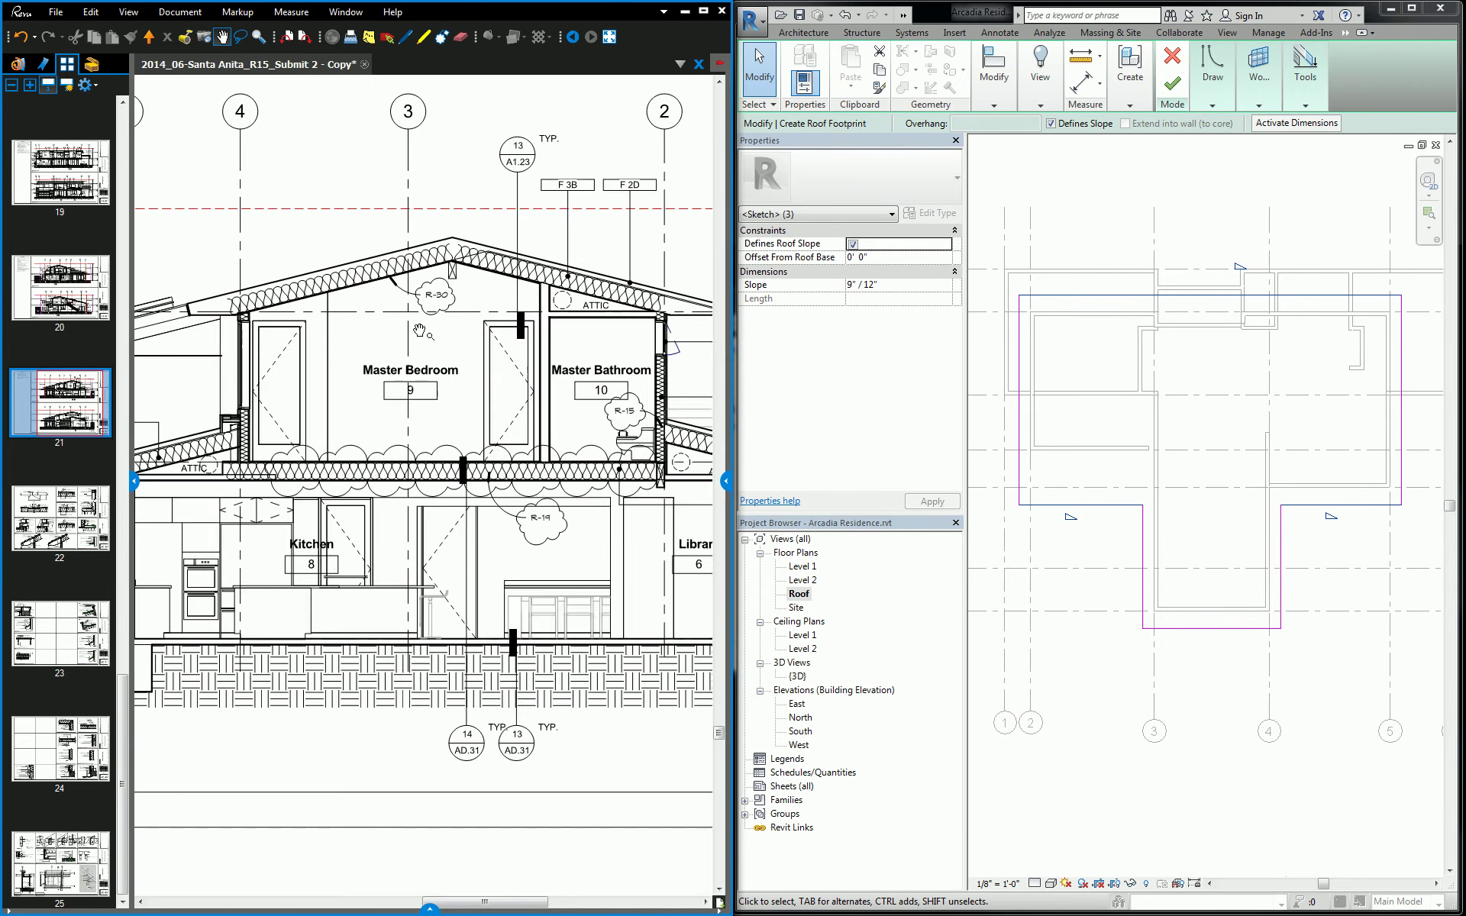
pyautogui.scroll(-3, 421, 329)
pyautogui.moveTo(507, 308); pyautogui.dragTo(397, 350)
pyautogui.moveTo(490, 394); pyautogui.dragTo(458, 384)
pyautogui.scroll(-2, 338, 385)
# Examine the roof slope in Building Sections C and D on page 20, including the eave near grid 7.
pyautogui.click(63, 284)
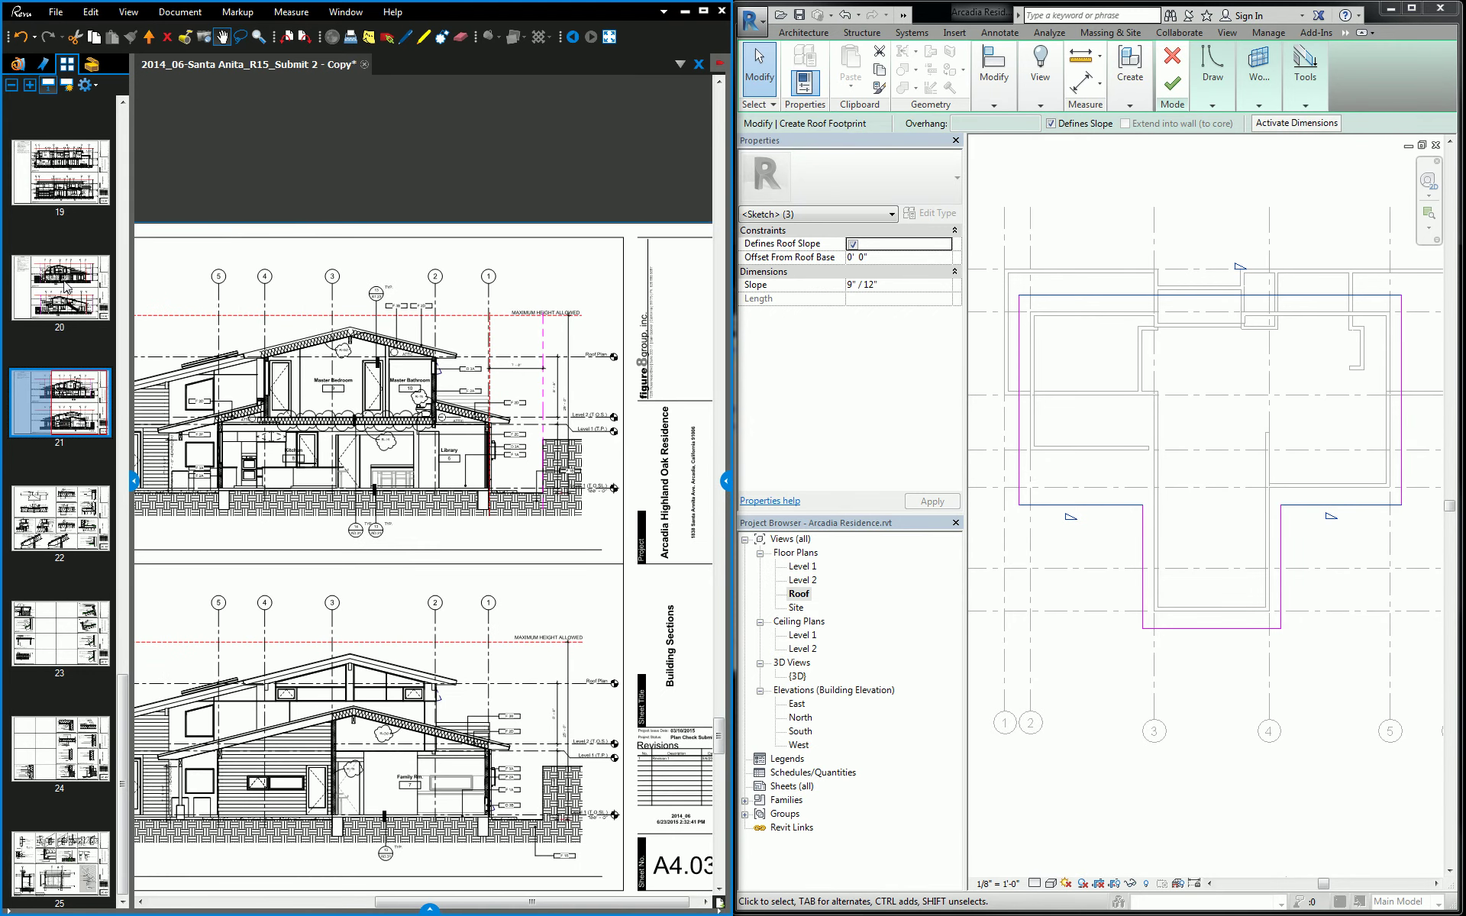
pyautogui.scroll(-3, 391, 379)
pyautogui.scroll(1, 435, 439)
pyautogui.scroll(4, 317, 581)
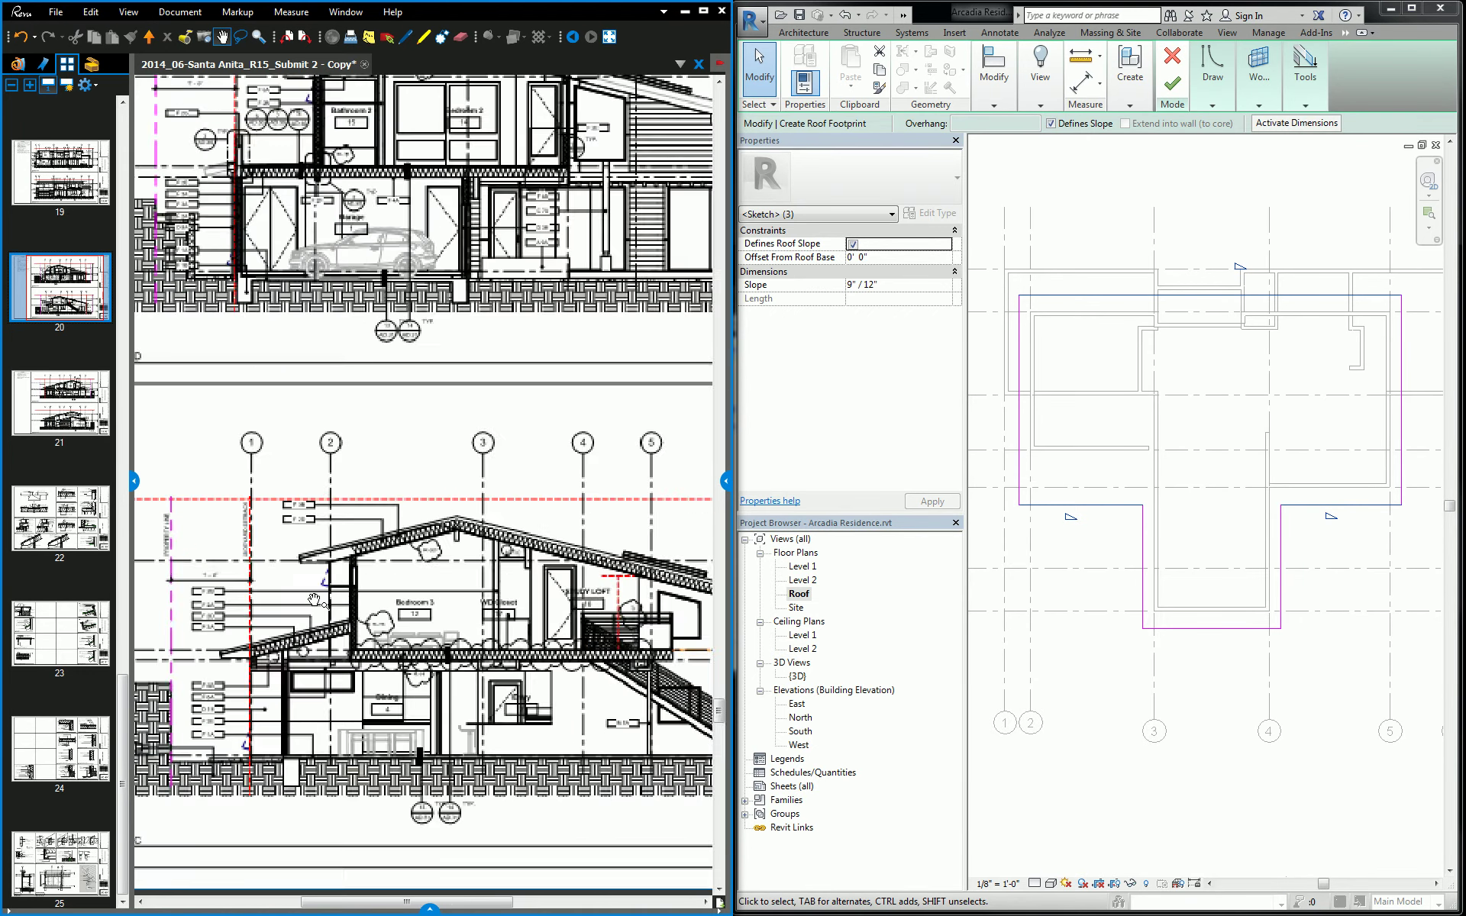
pyautogui.scroll(-3, 324, 575)
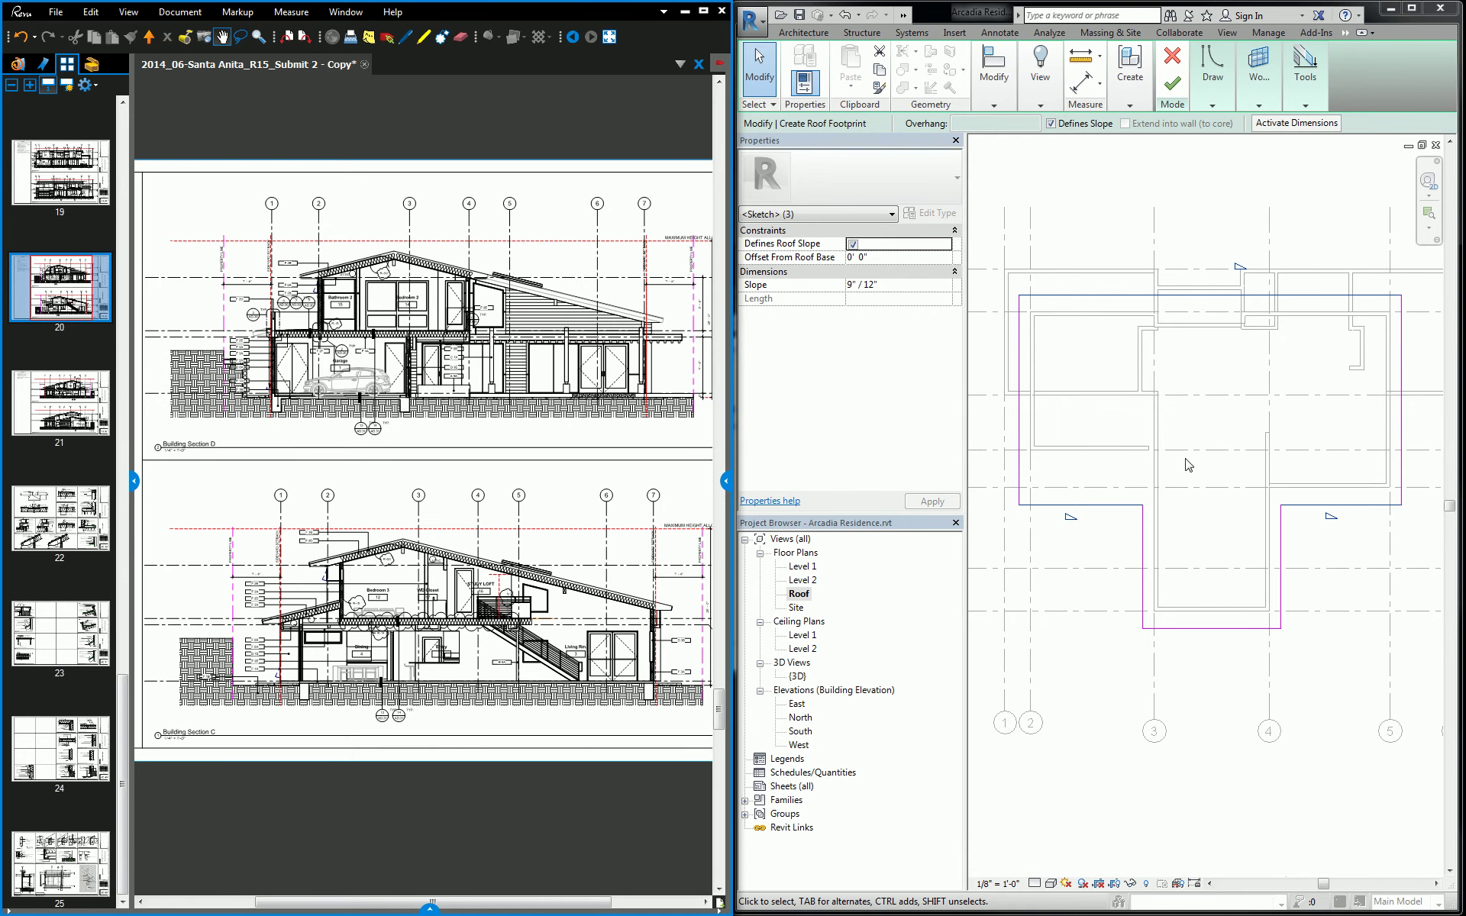
pyautogui.scroll(2, 668, 318)
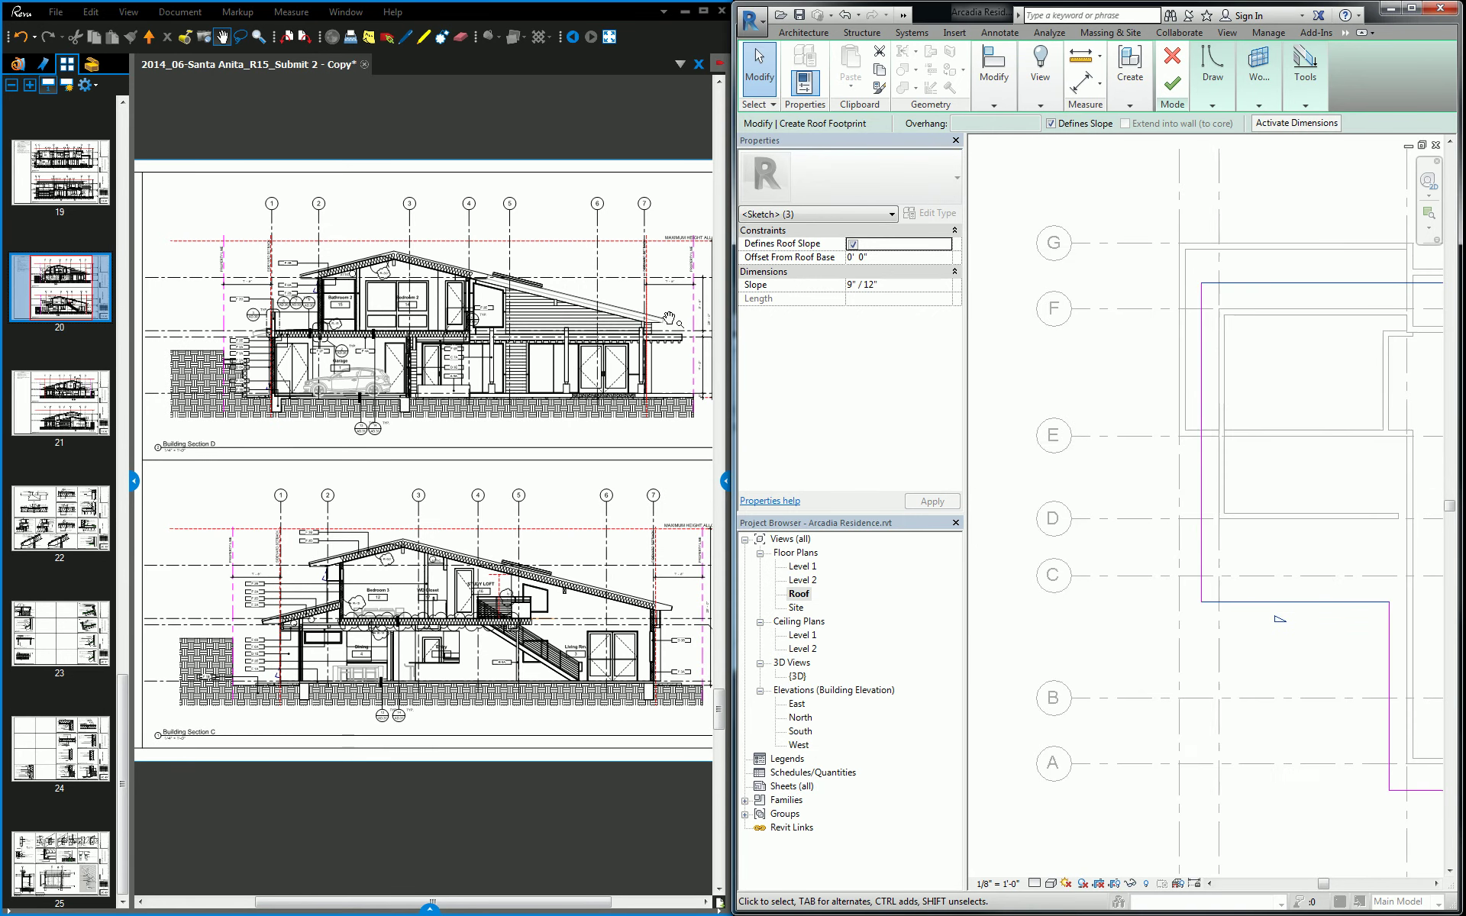
pyautogui.scroll(5, 669, 318)
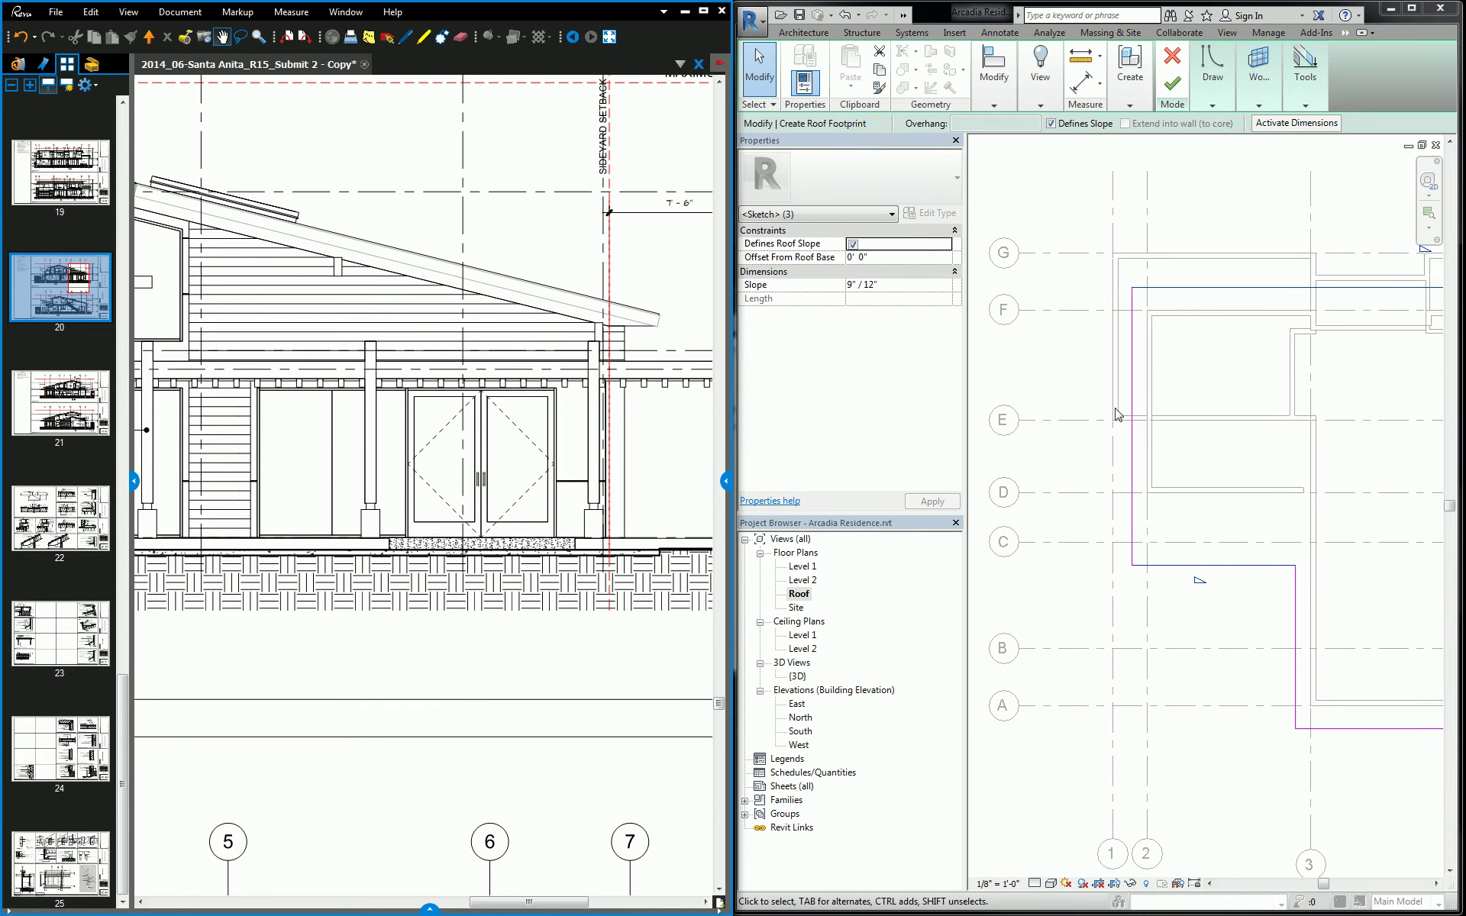
# Set the slope of the three selected footprint edges to 3" / 12" and clear the selection.
pyautogui.scroll(-3, 1136, 454)
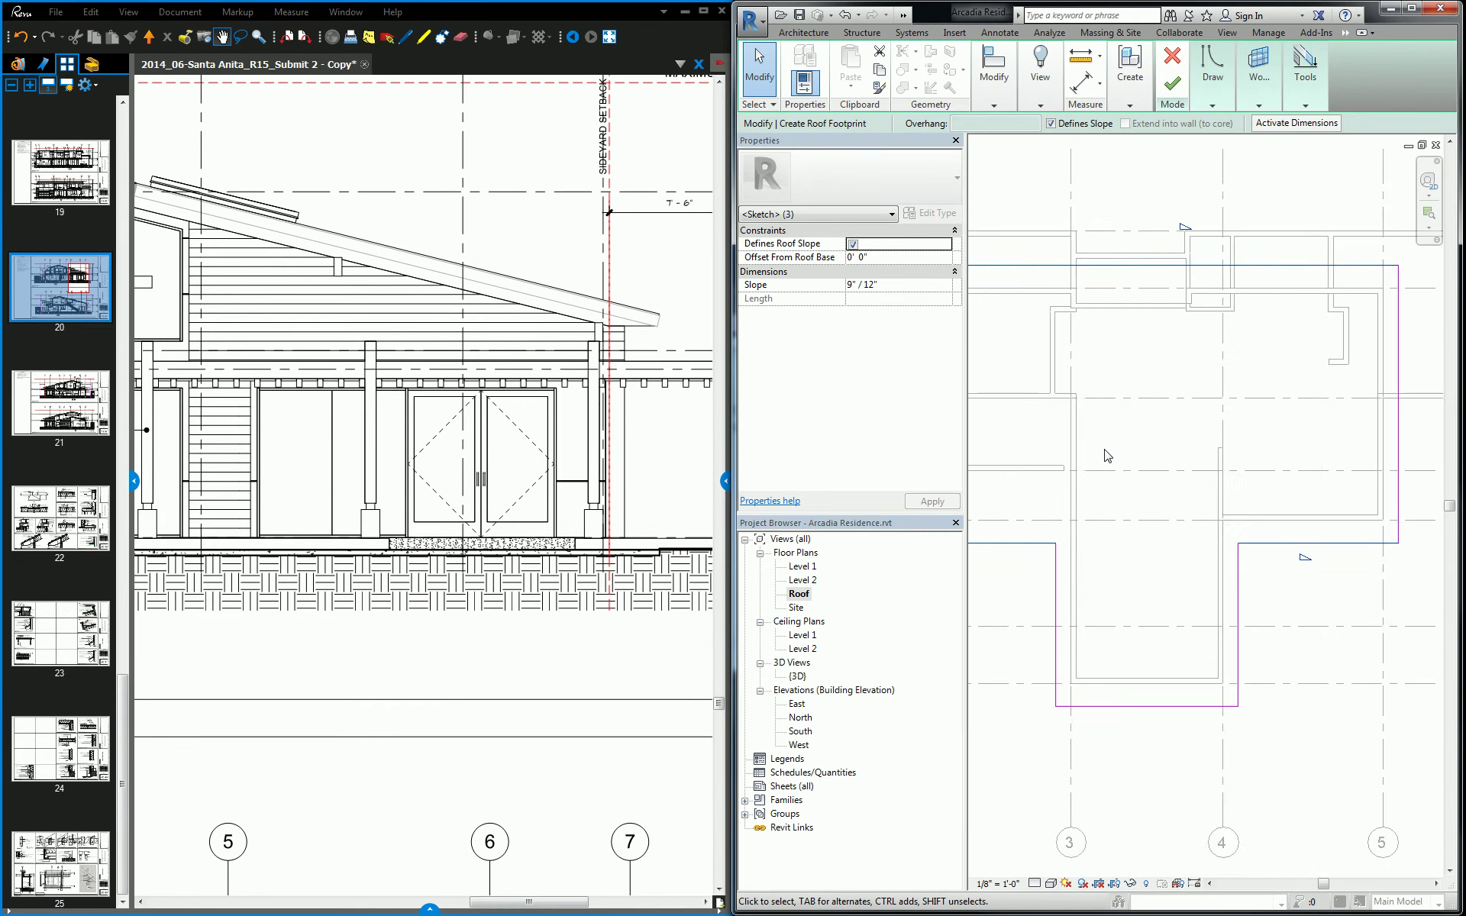
pyautogui.click(855, 286)
pyautogui.press('BackSpace')
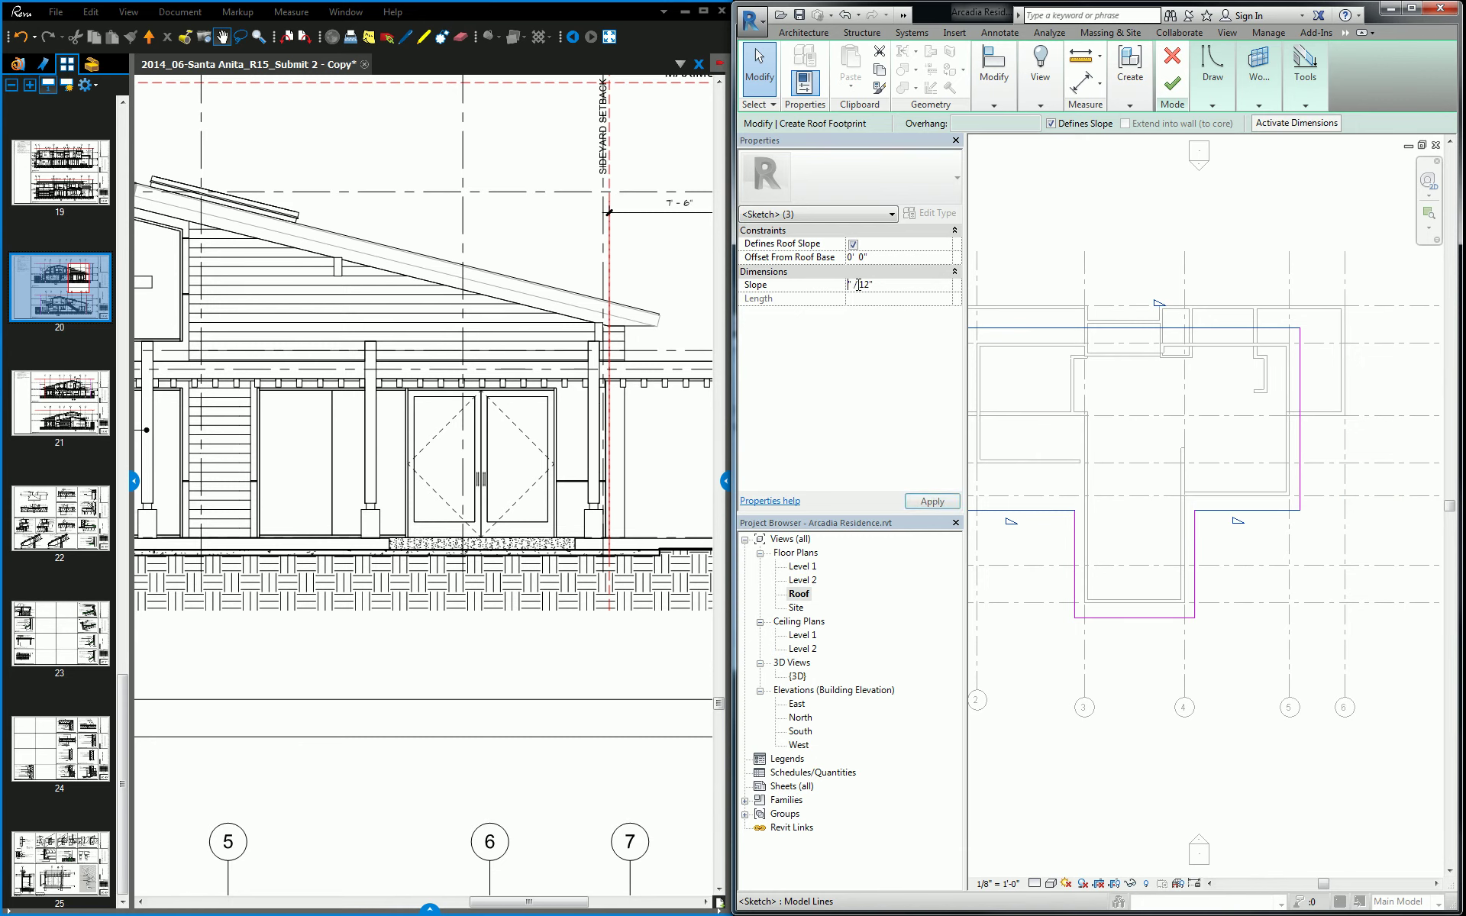
pyautogui.write('3')
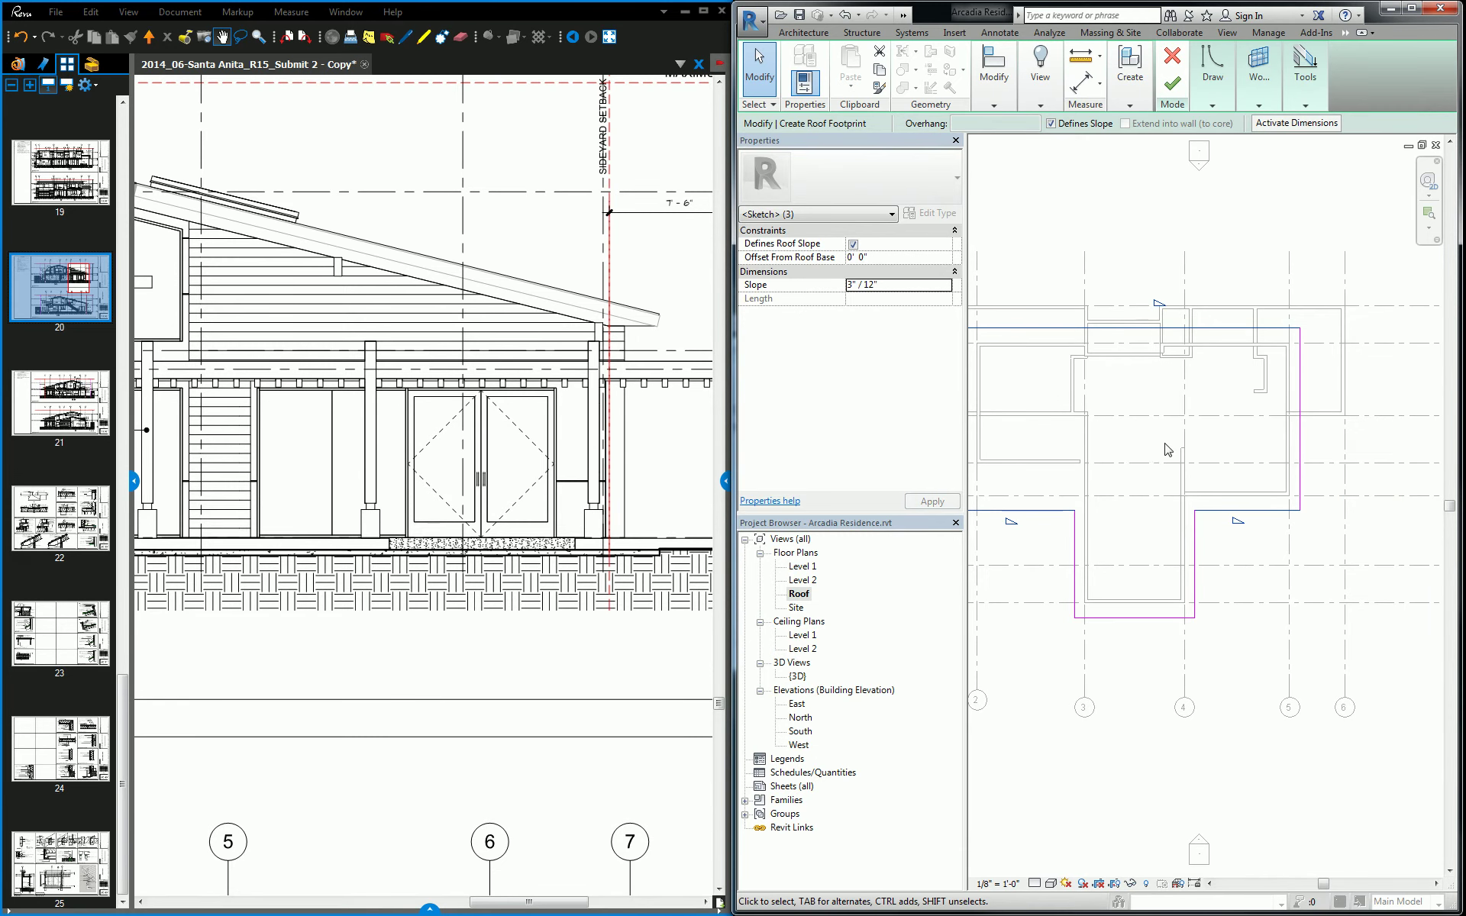
pyautogui.moveTo(1270, 449); pyautogui.dragTo(1293, 445, button='middle')
pyautogui.click(1293, 446)
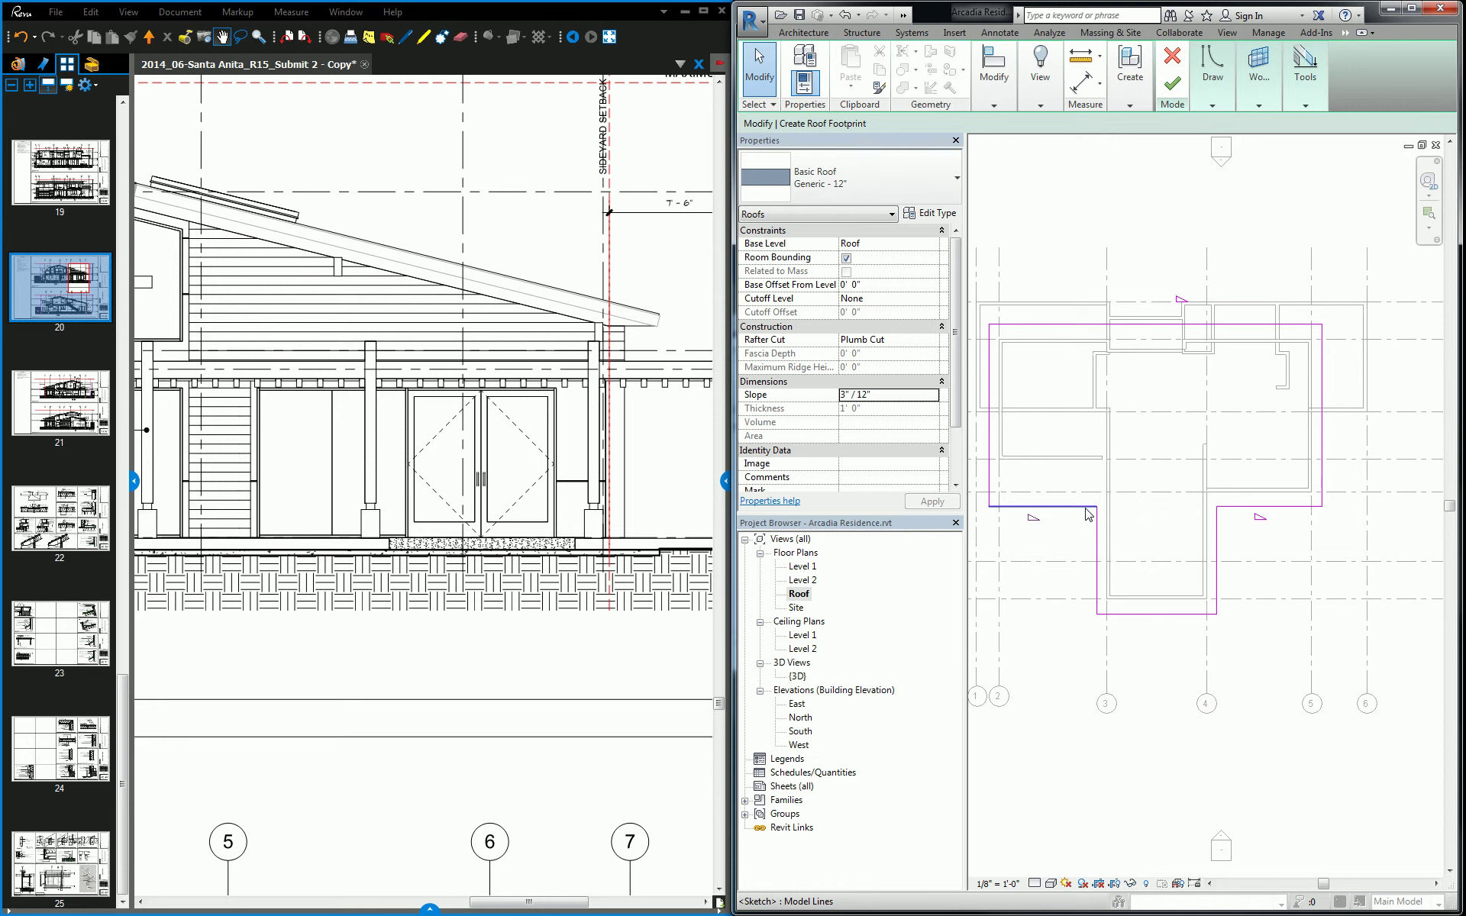
# Finish the roof footprint and decline attaching the highlighted walls to the roof.
pyautogui.click(1175, 84)
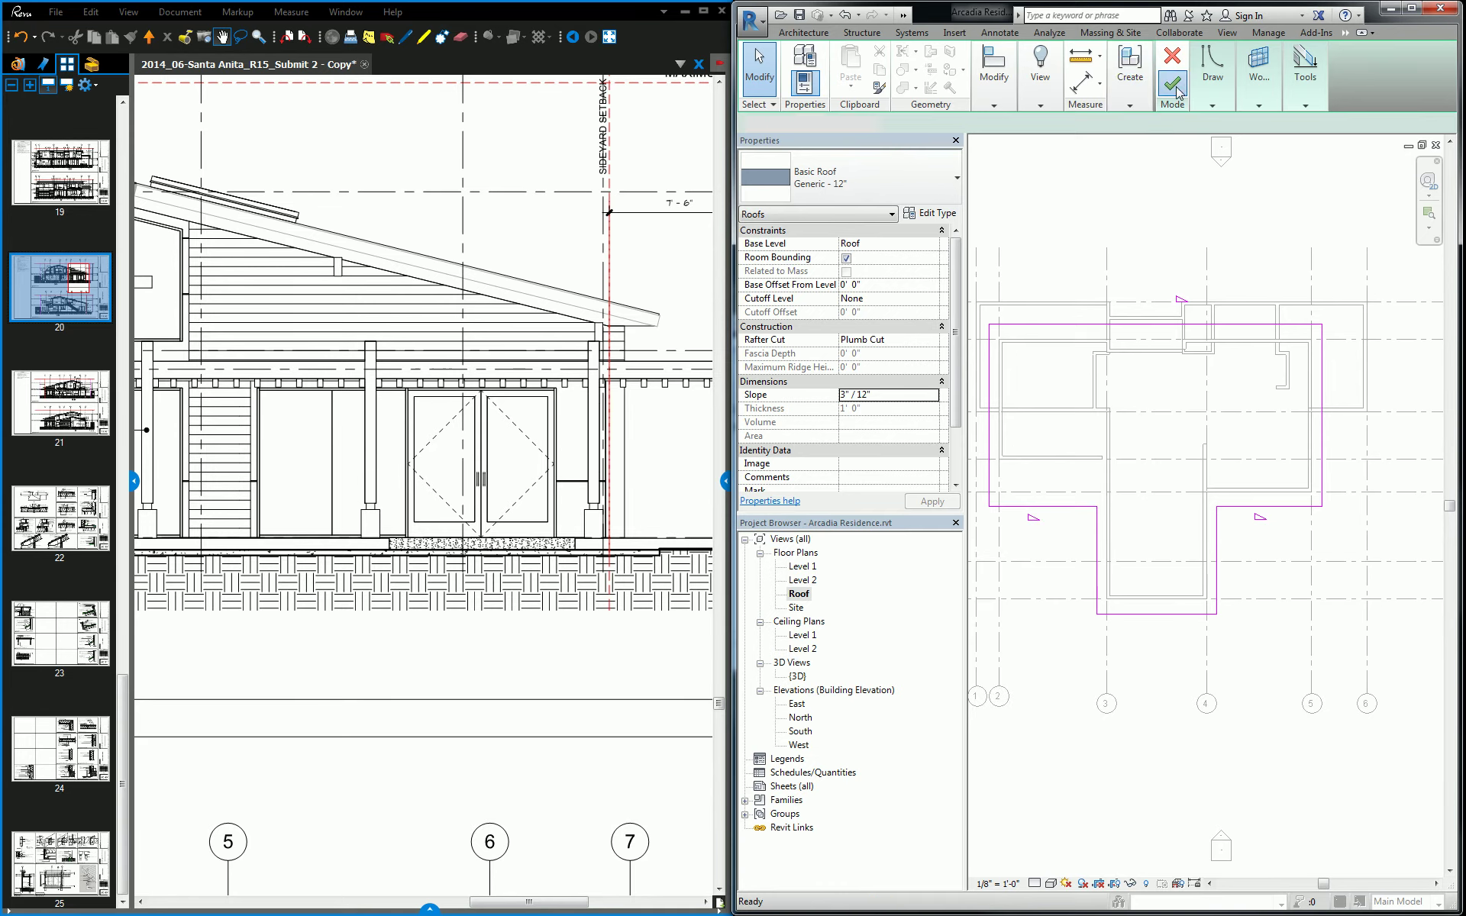
pyautogui.click(829, 476)
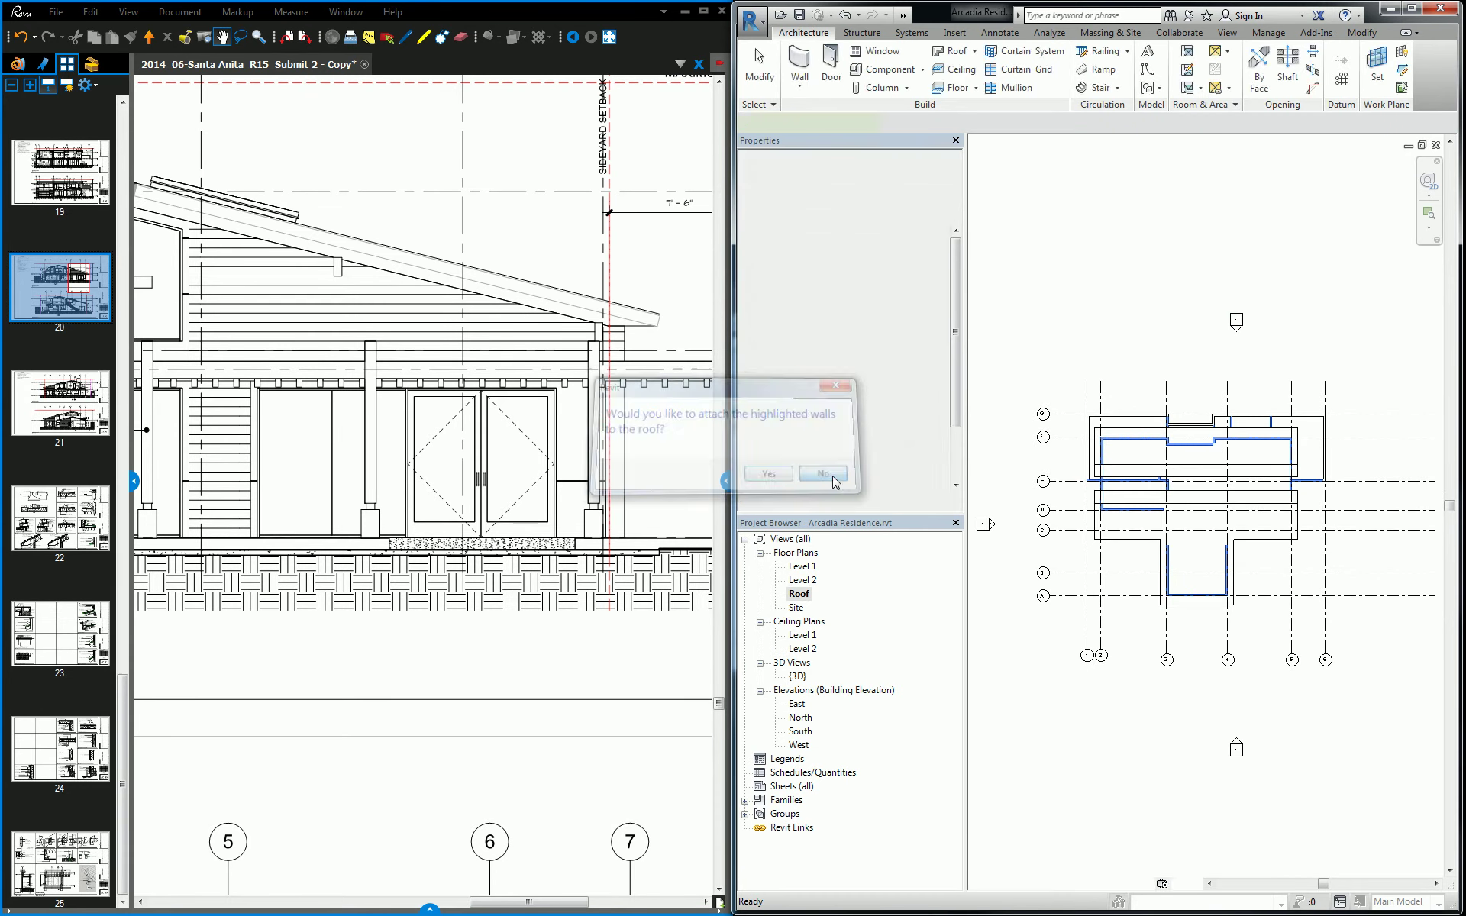
pyautogui.scroll(2, 1261, 589)
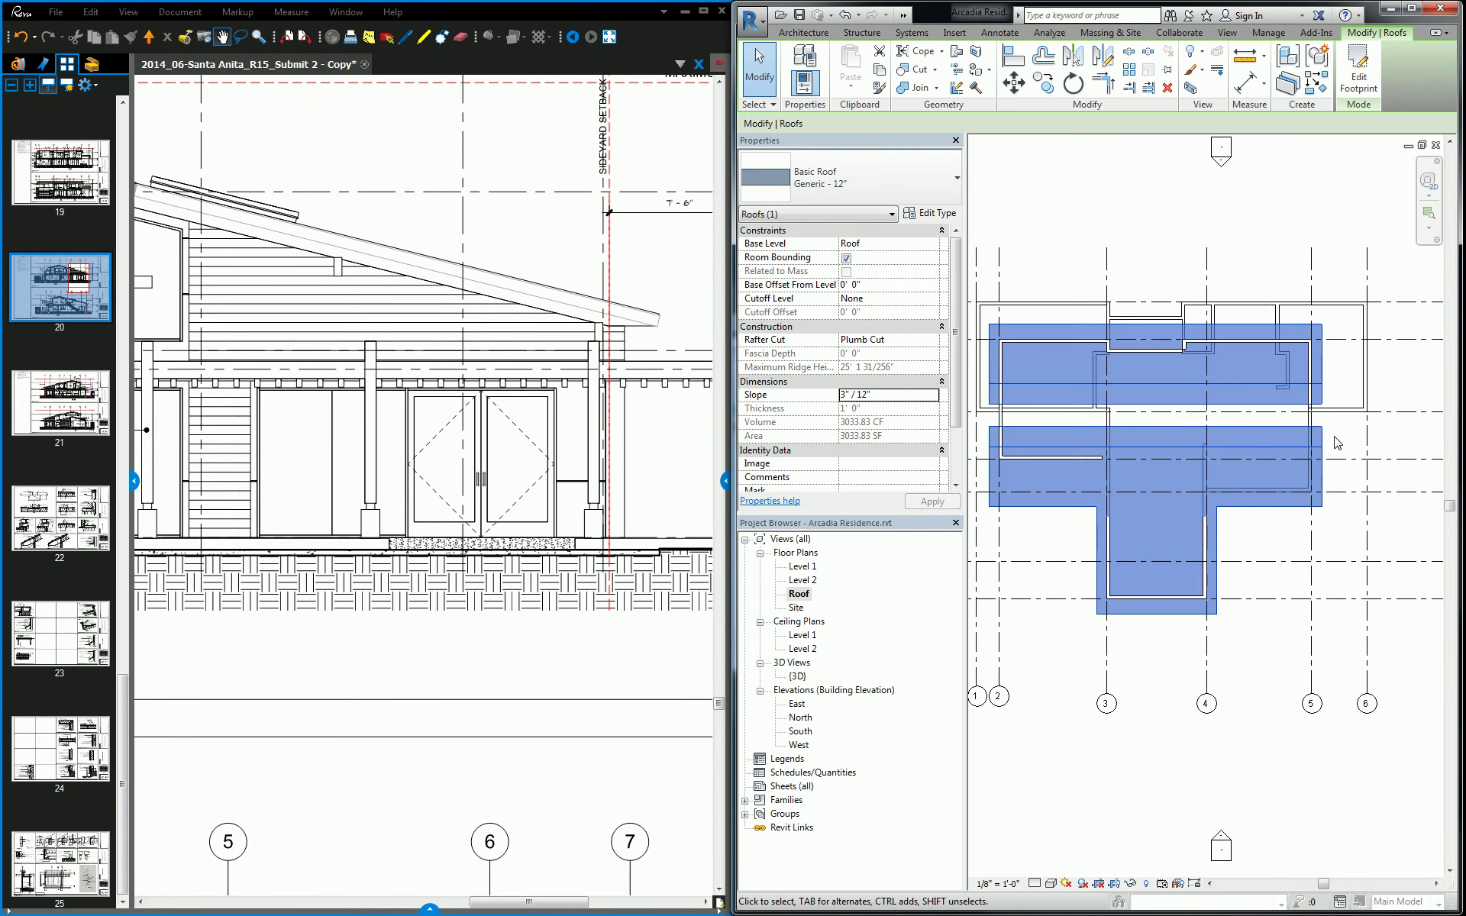
# Inspect the new roof in the 3D view and in the East elevation.
pyautogui.click(1425, 152)
pyautogui.click(1181, 153)
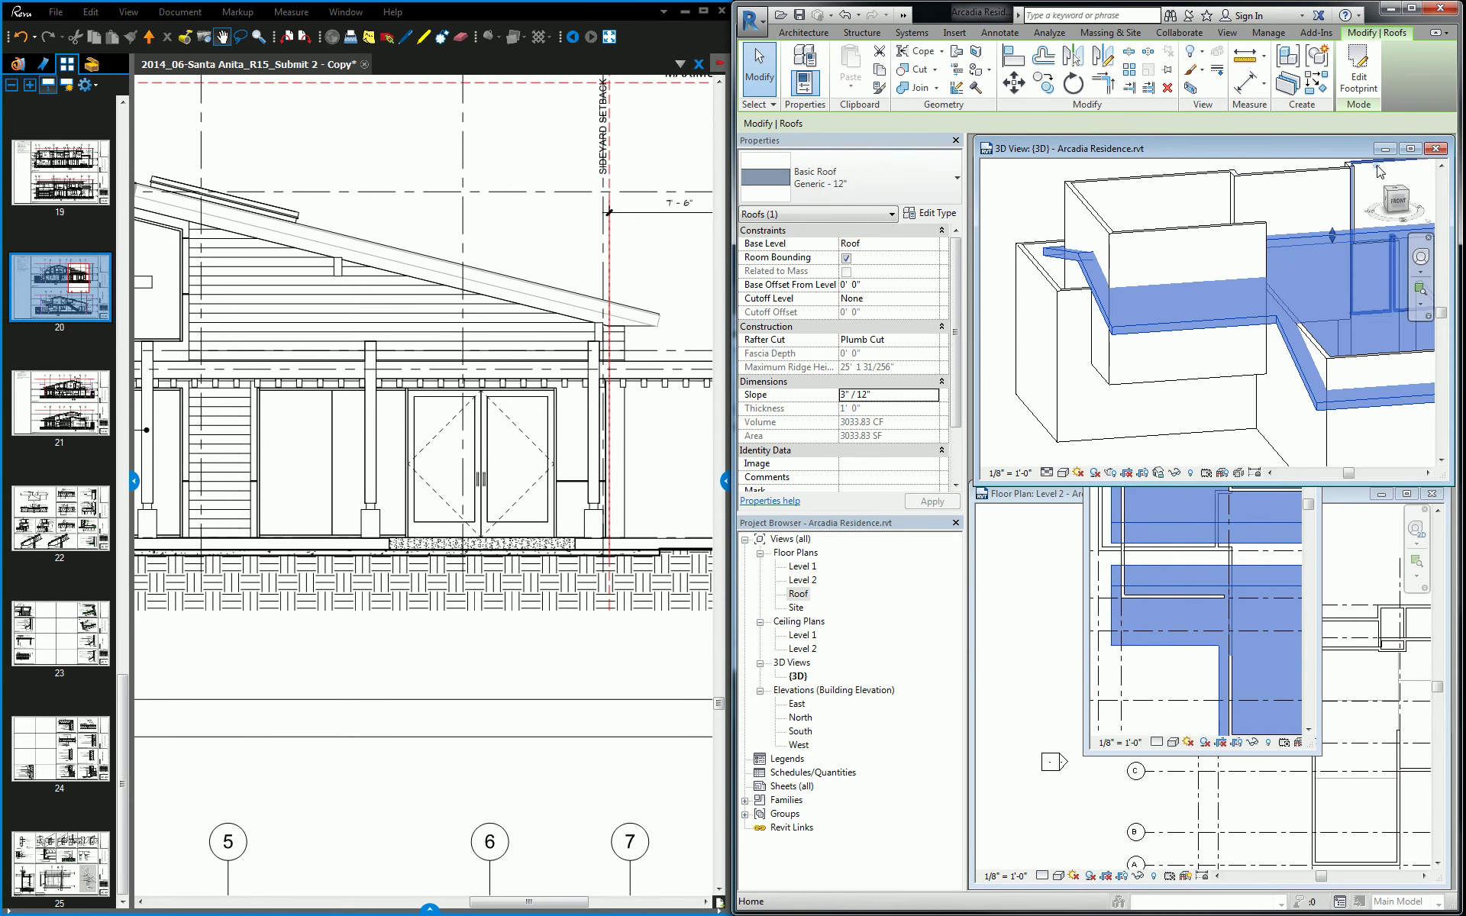
pyautogui.click(1412, 149)
pyautogui.keyDown('shift'); pyautogui.moveTo(1237, 306); pyautogui.dragTo(1298, 394, button='middle'); pyautogui.keyUp('shift')
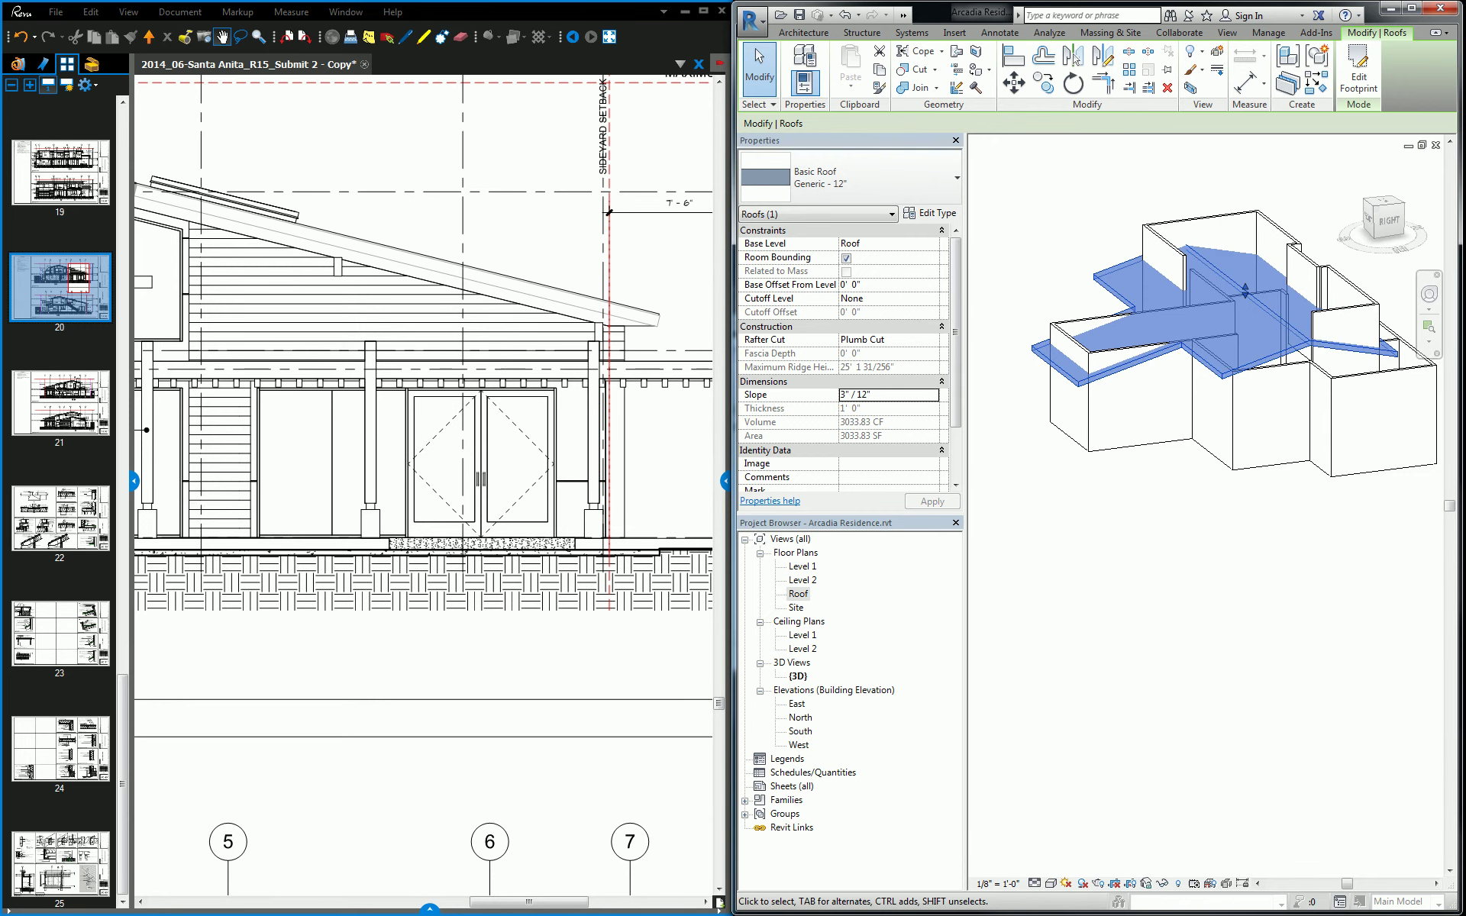
pyautogui.doubleClick(800, 705)
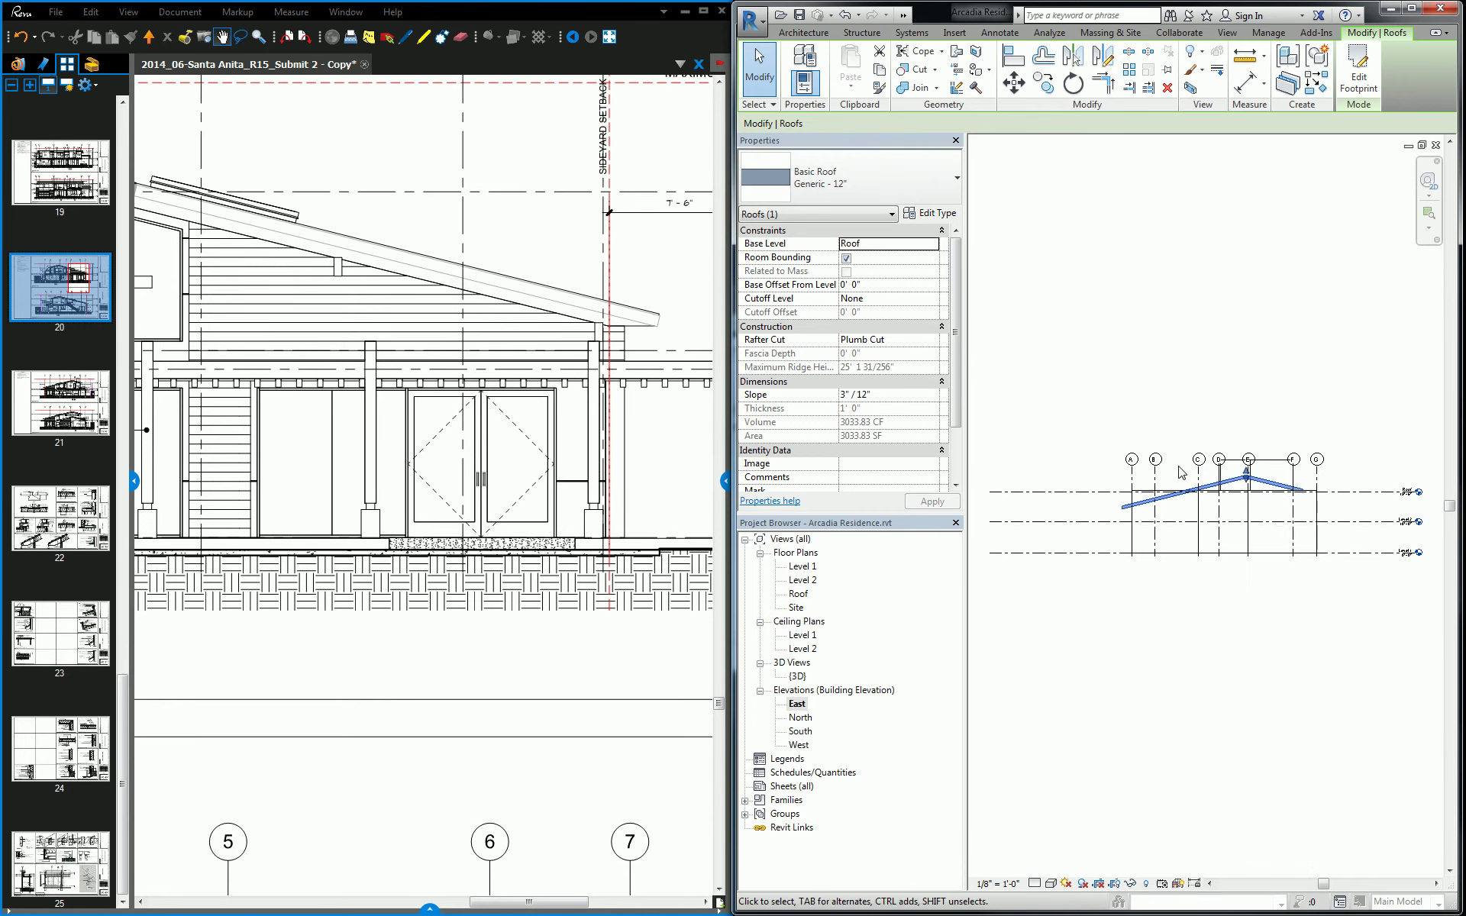
pyautogui.scroll(2, 1069, 519)
pyautogui.moveTo(1060, 519); pyautogui.dragTo(1176, 513, button='middle')
# Examine the eave height above Level 2 near grid 7 on page 20 against the roof in the East elevation.
pyautogui.moveTo(647, 366); pyautogui.dragTo(396, 403, button='middle')
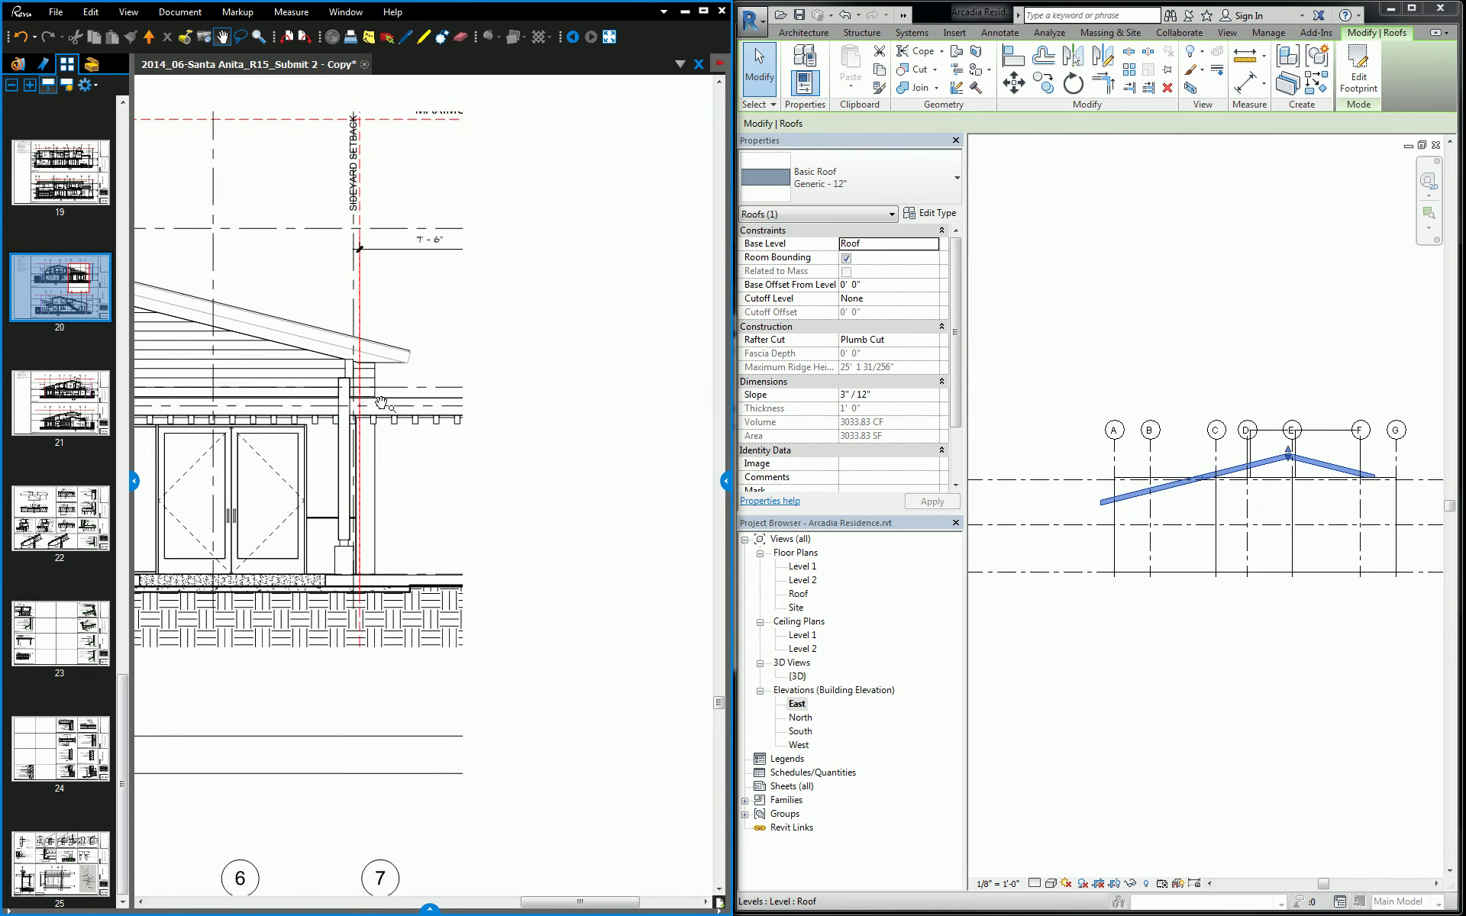
pyautogui.scroll(-3, 396, 403)
pyautogui.moveTo(553, 419); pyautogui.dragTo(517, 428, button='middle')
pyautogui.scroll(2, 519, 427)
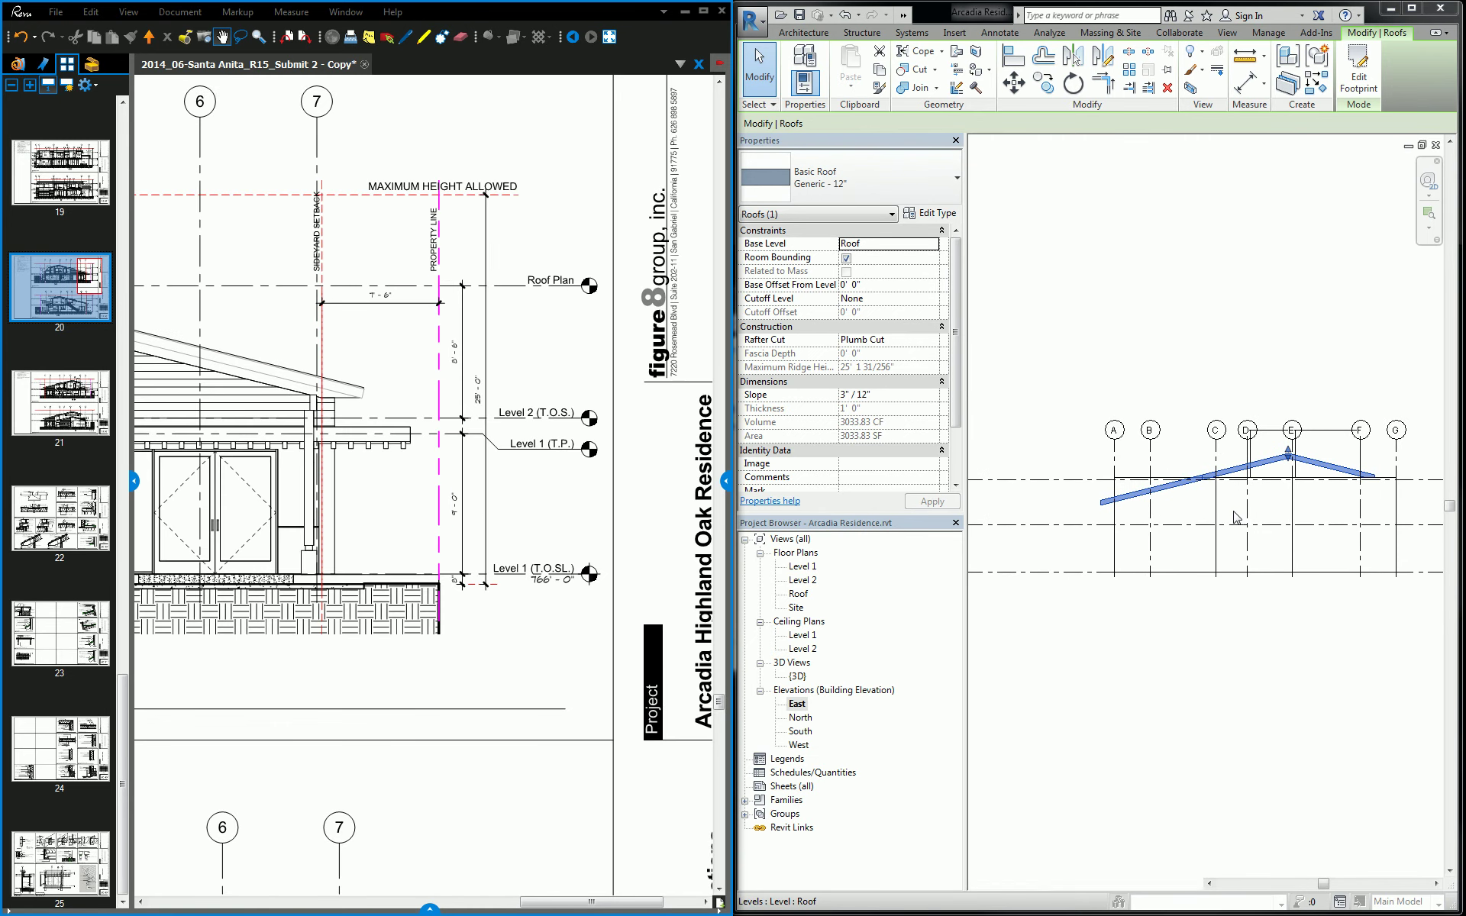
pyautogui.scroll(2, 1280, 458)
pyautogui.moveTo(1279, 458); pyautogui.dragTo(1340, 462, button='middle')
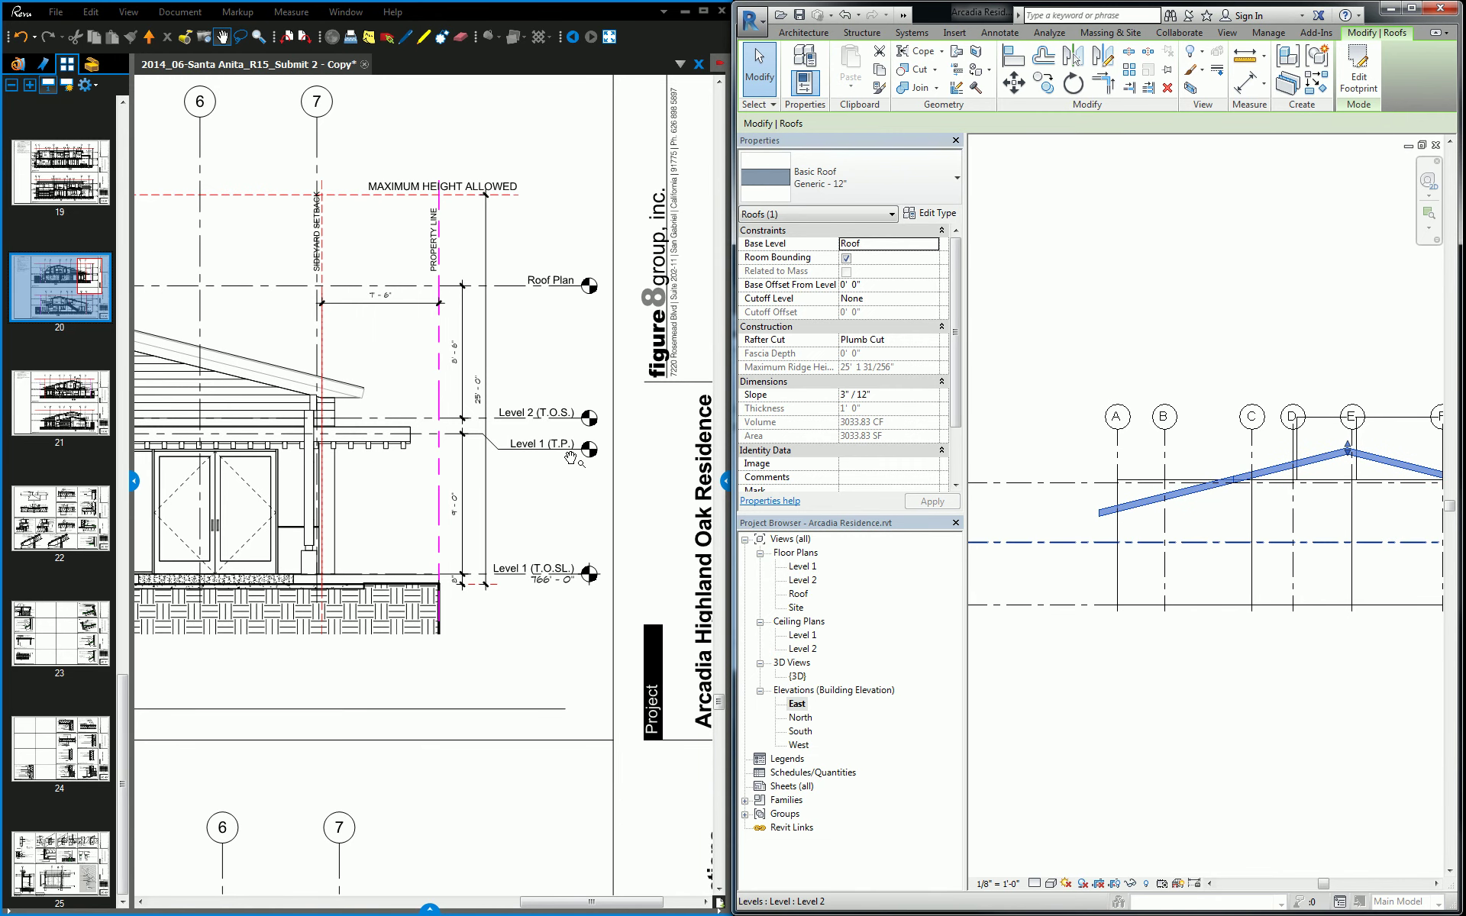
pyautogui.moveTo(379, 400); pyautogui.dragTo(439, 435)
pyautogui.scroll(2, 440, 436)
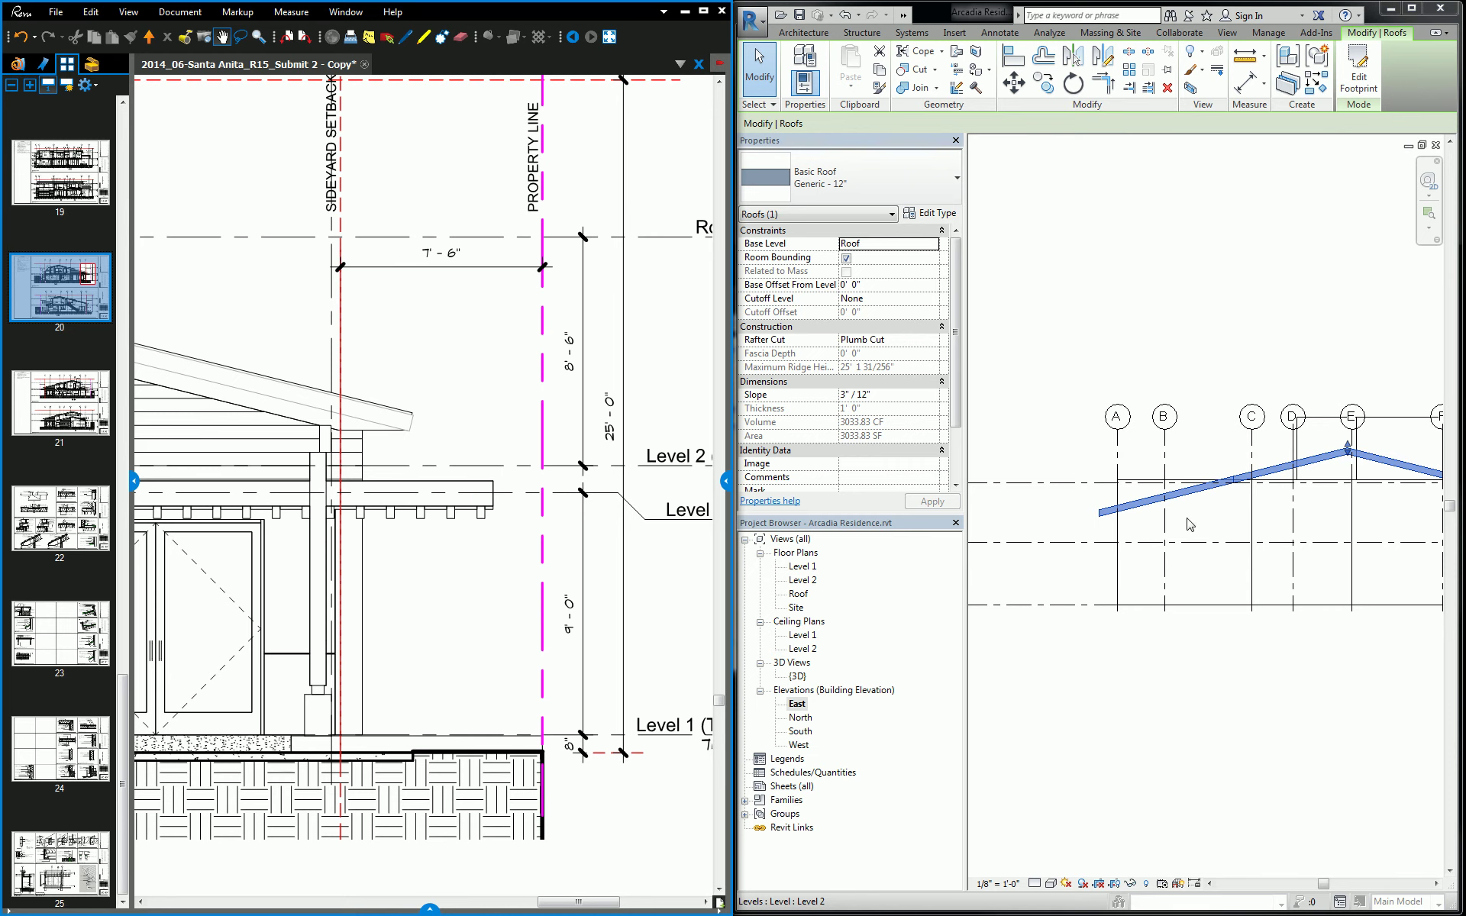
# Dimension the vertical distance between Level 2 and the roof's low eave near grid A in the East elevation.
pyautogui.scroll(3, 1092, 546)
pyautogui.press('d')
pyautogui.press('i')
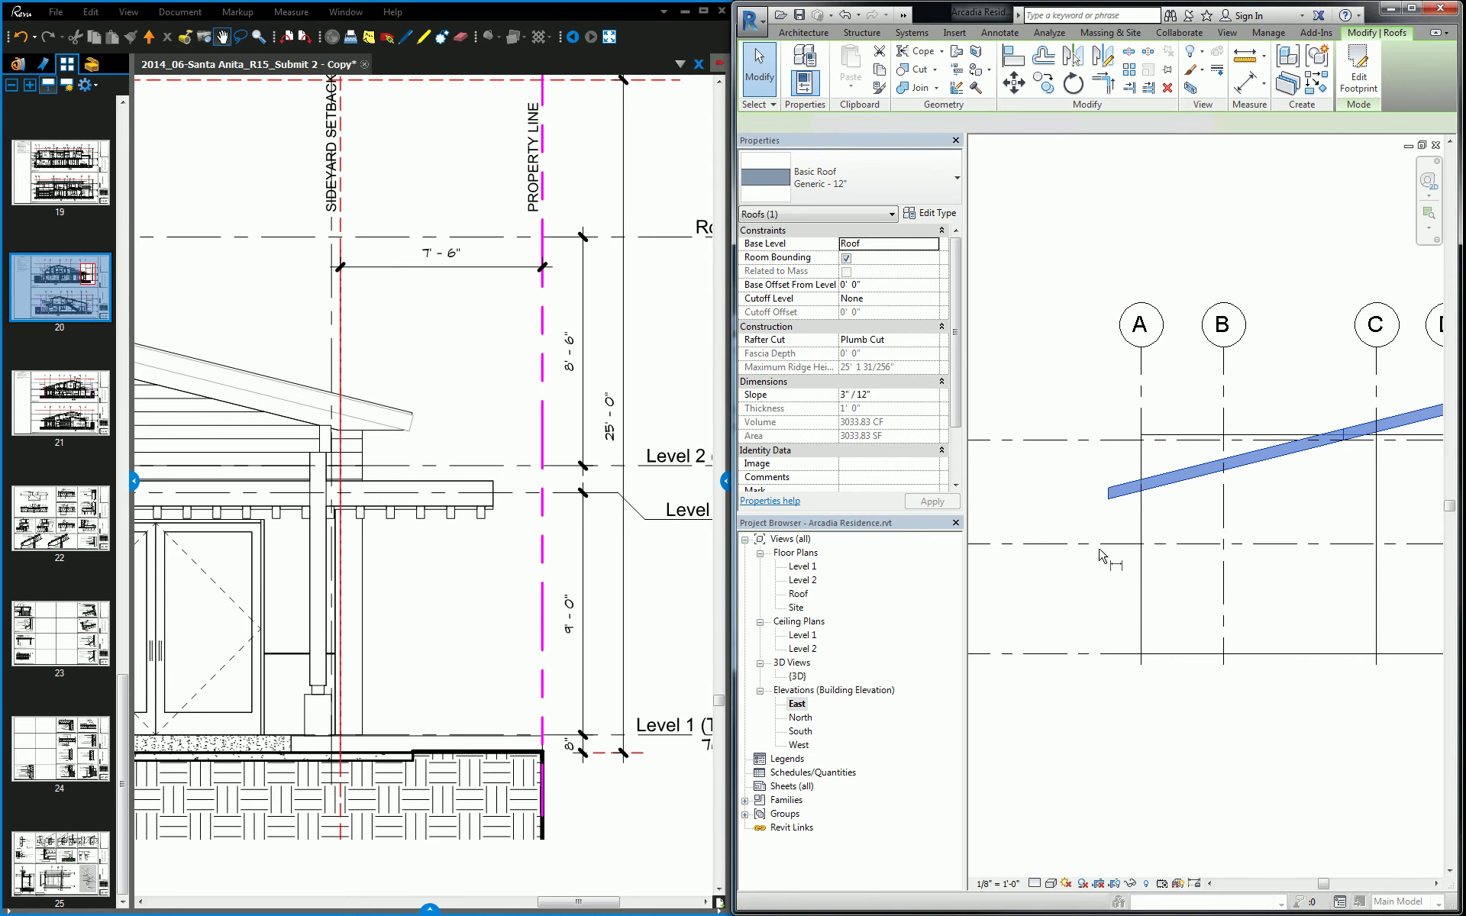
pyautogui.click(1110, 498)
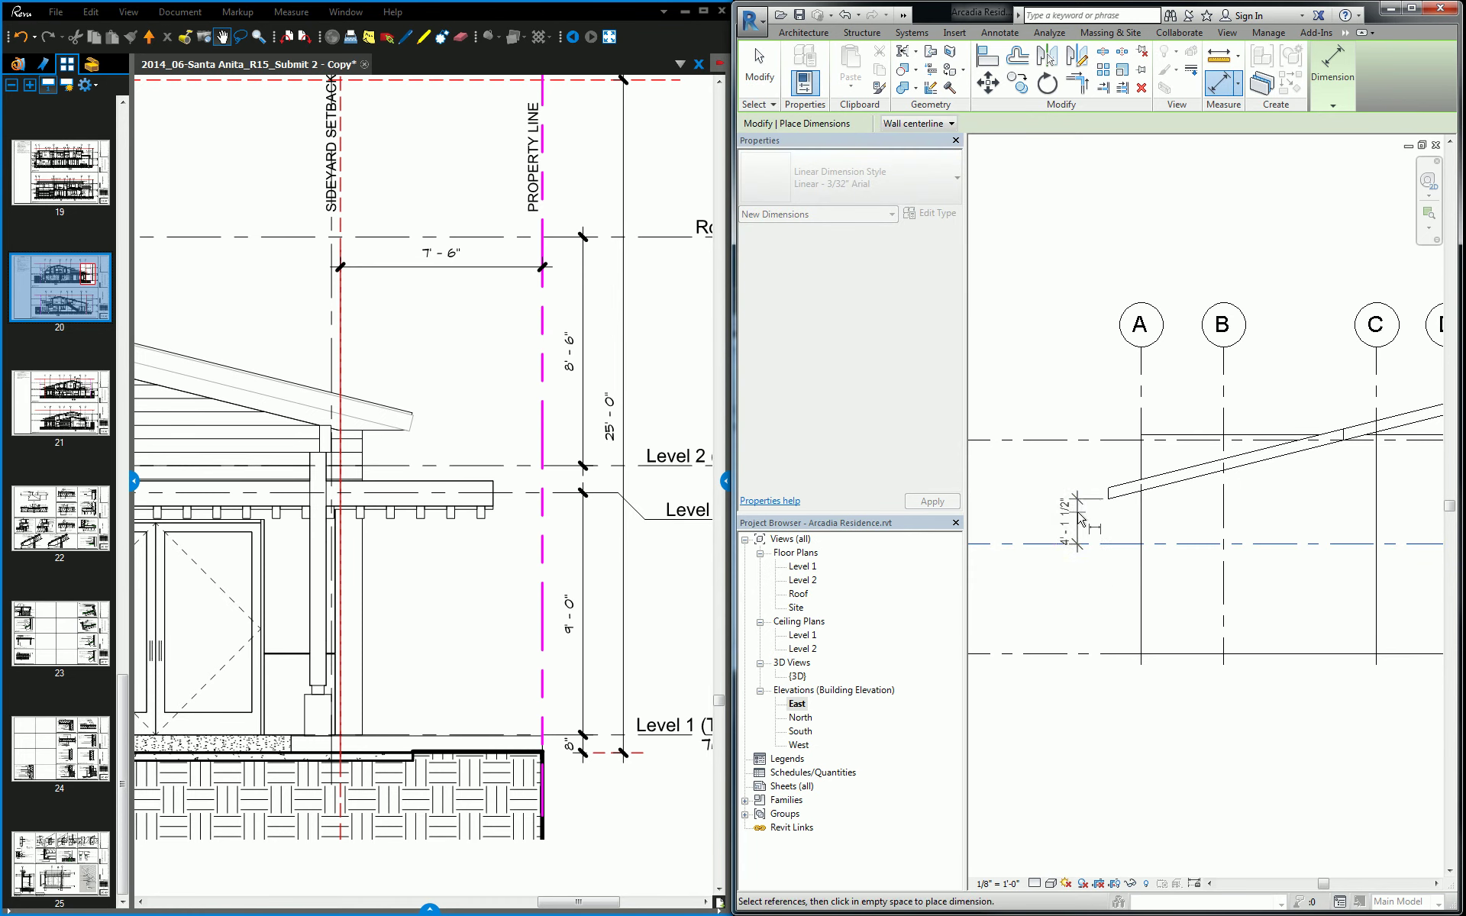
pyautogui.click(1080, 519)
pyautogui.press('Escape')
pyautogui.press('Escape')
pyautogui.click(1117, 498)
pyautogui.scroll(-2, 1117, 498)
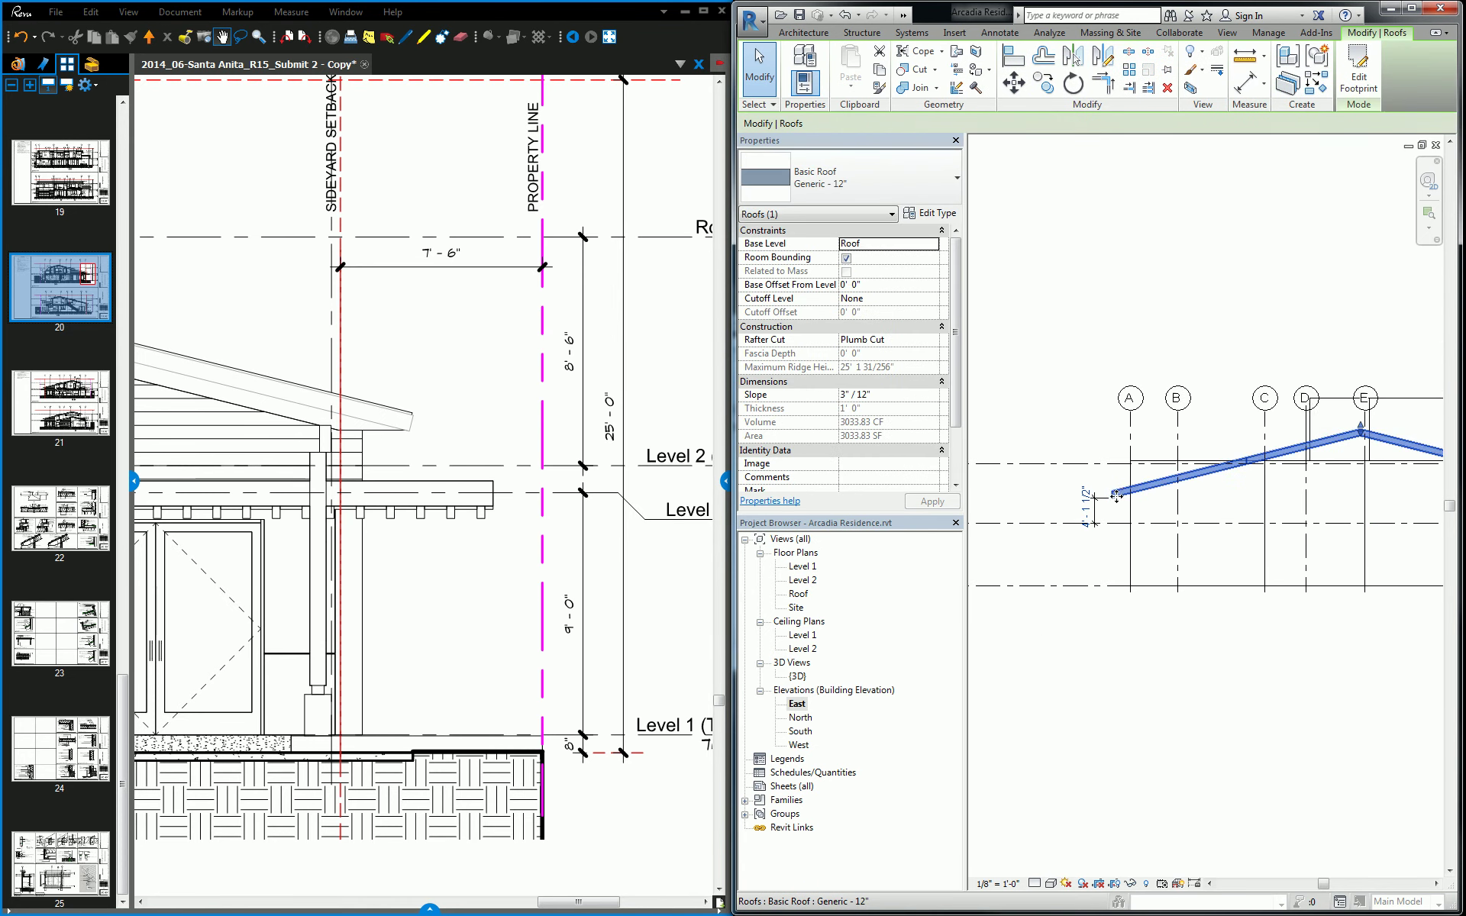
pyautogui.doubleClick(1202, 473)
pyautogui.click(1161, 614)
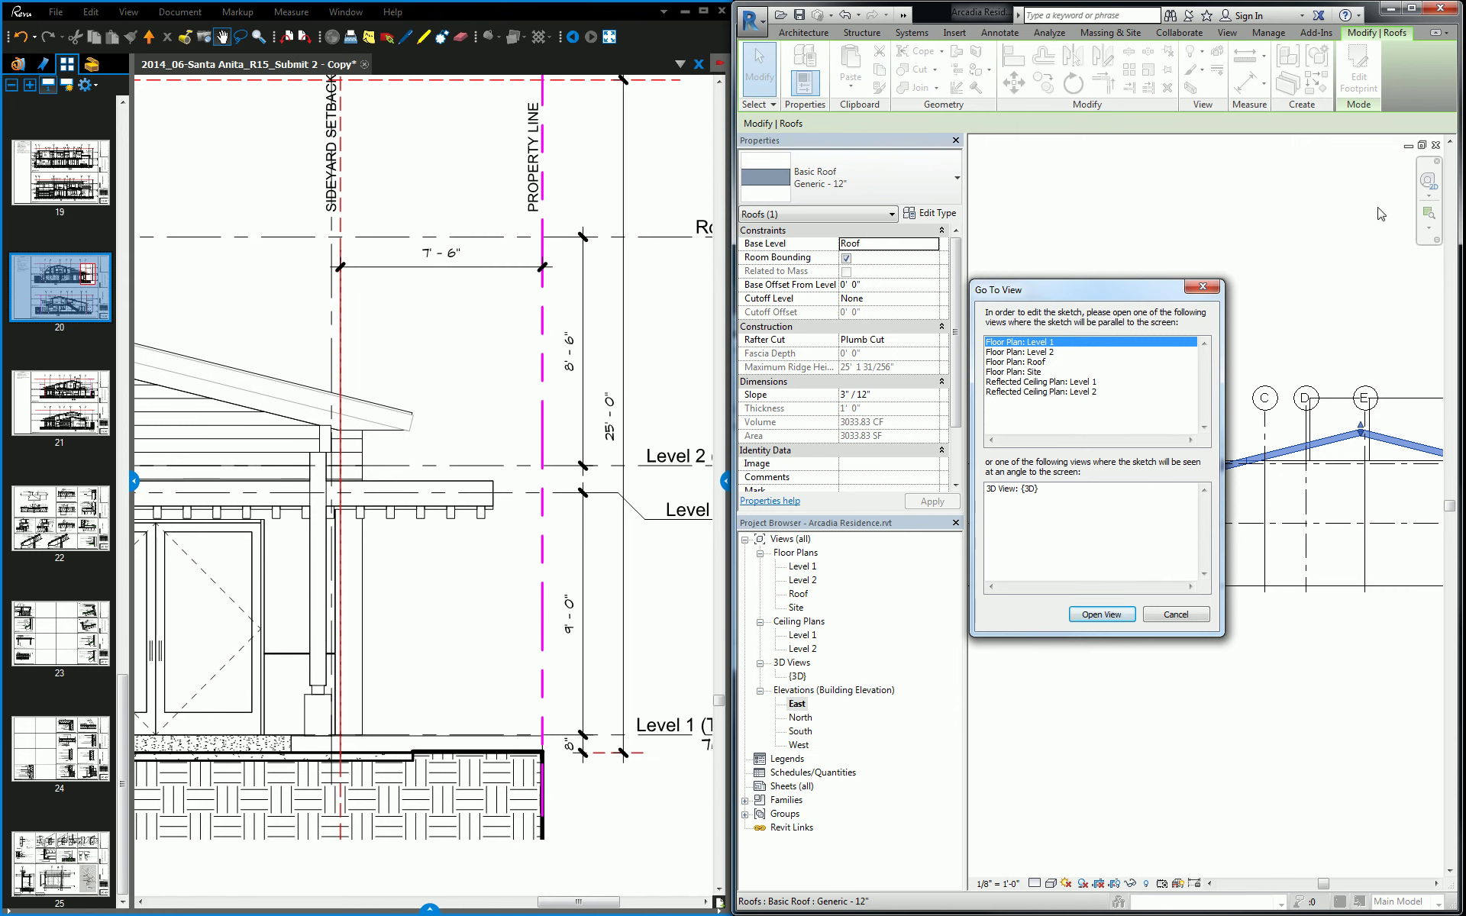
# Edit the roof footprint, set the three slope-defining edges to 3 1/2" / 12", and finish without attaching the highlighted walls.
pyautogui.click(1421, 145)
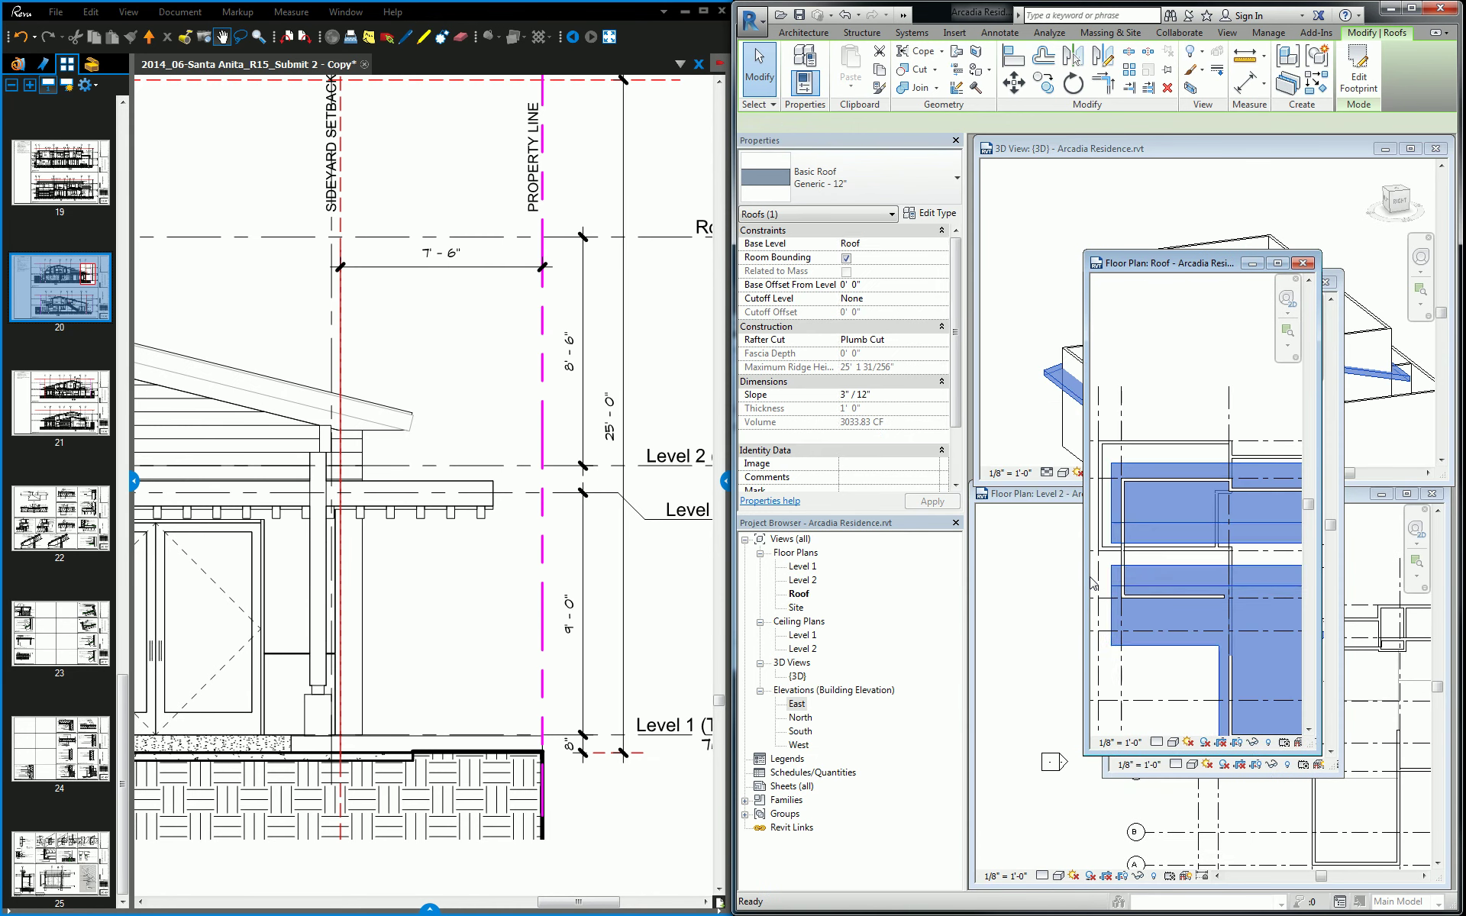
pyautogui.click(1358, 68)
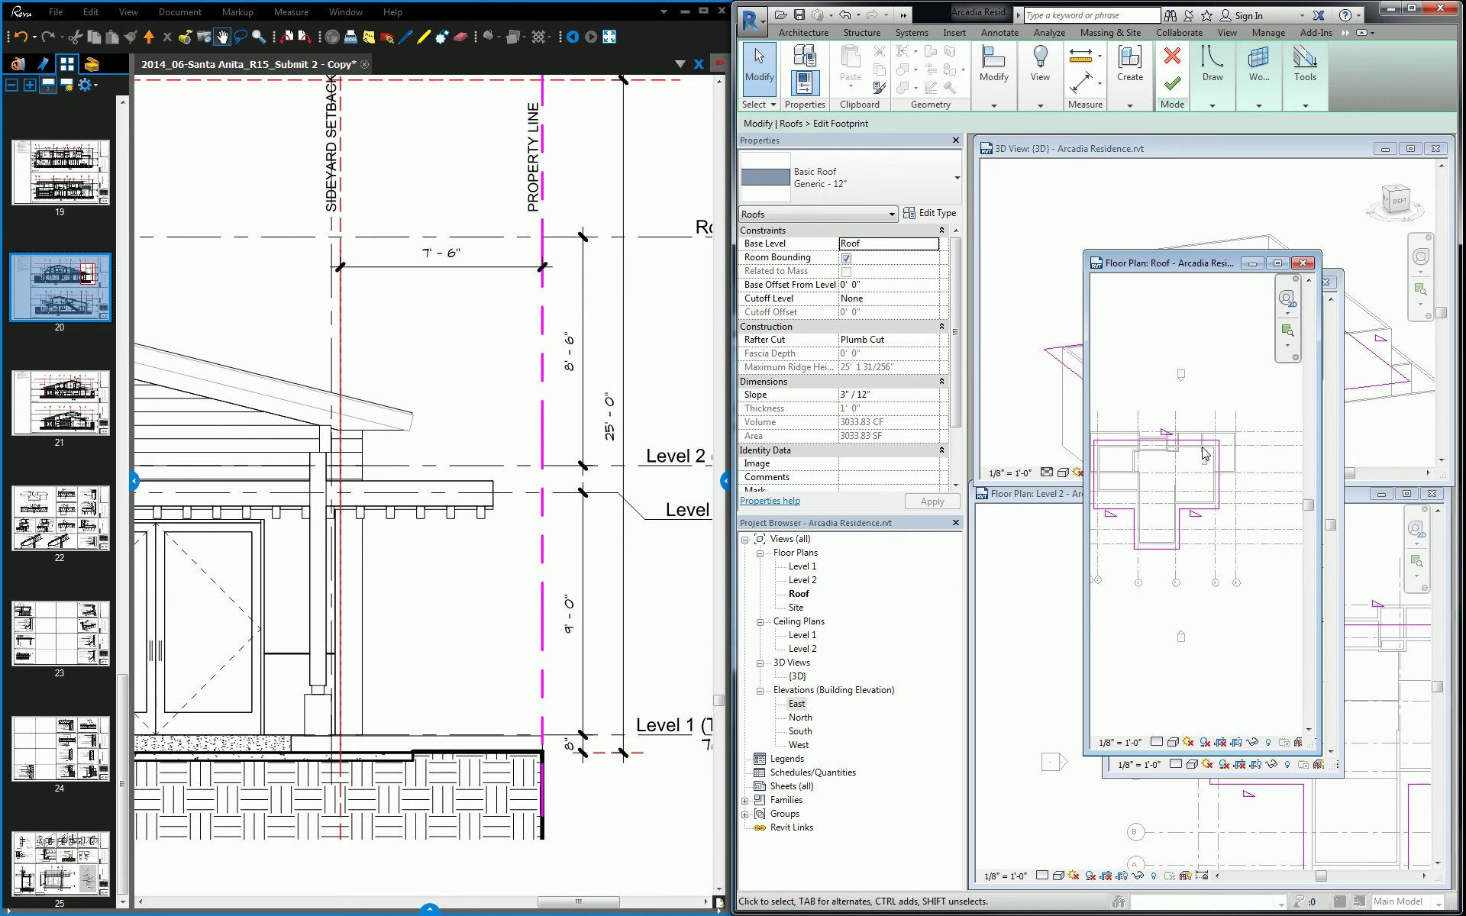
pyautogui.click(1202, 441)
pyautogui.keyDown('ctrl'); pyautogui.click(1196, 509); pyautogui.keyUp('ctrl')
pyautogui.keyDown('ctrl'); pyautogui.click(1121, 516); pyautogui.keyUp('ctrl')
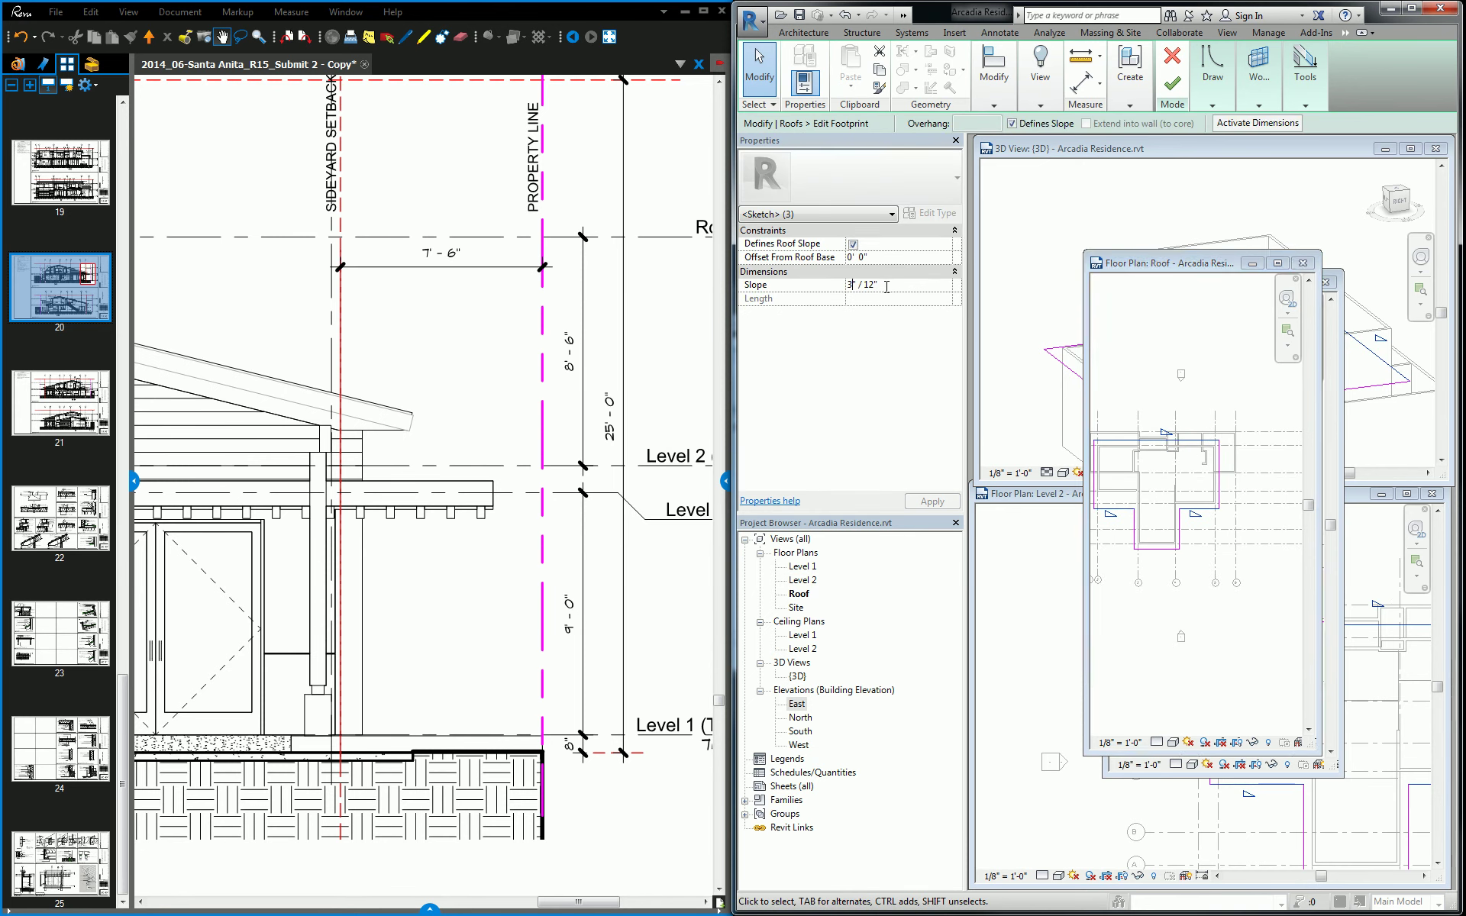
pyautogui.write('.5')
pyautogui.press('Return')
pyautogui.click(1173, 86)
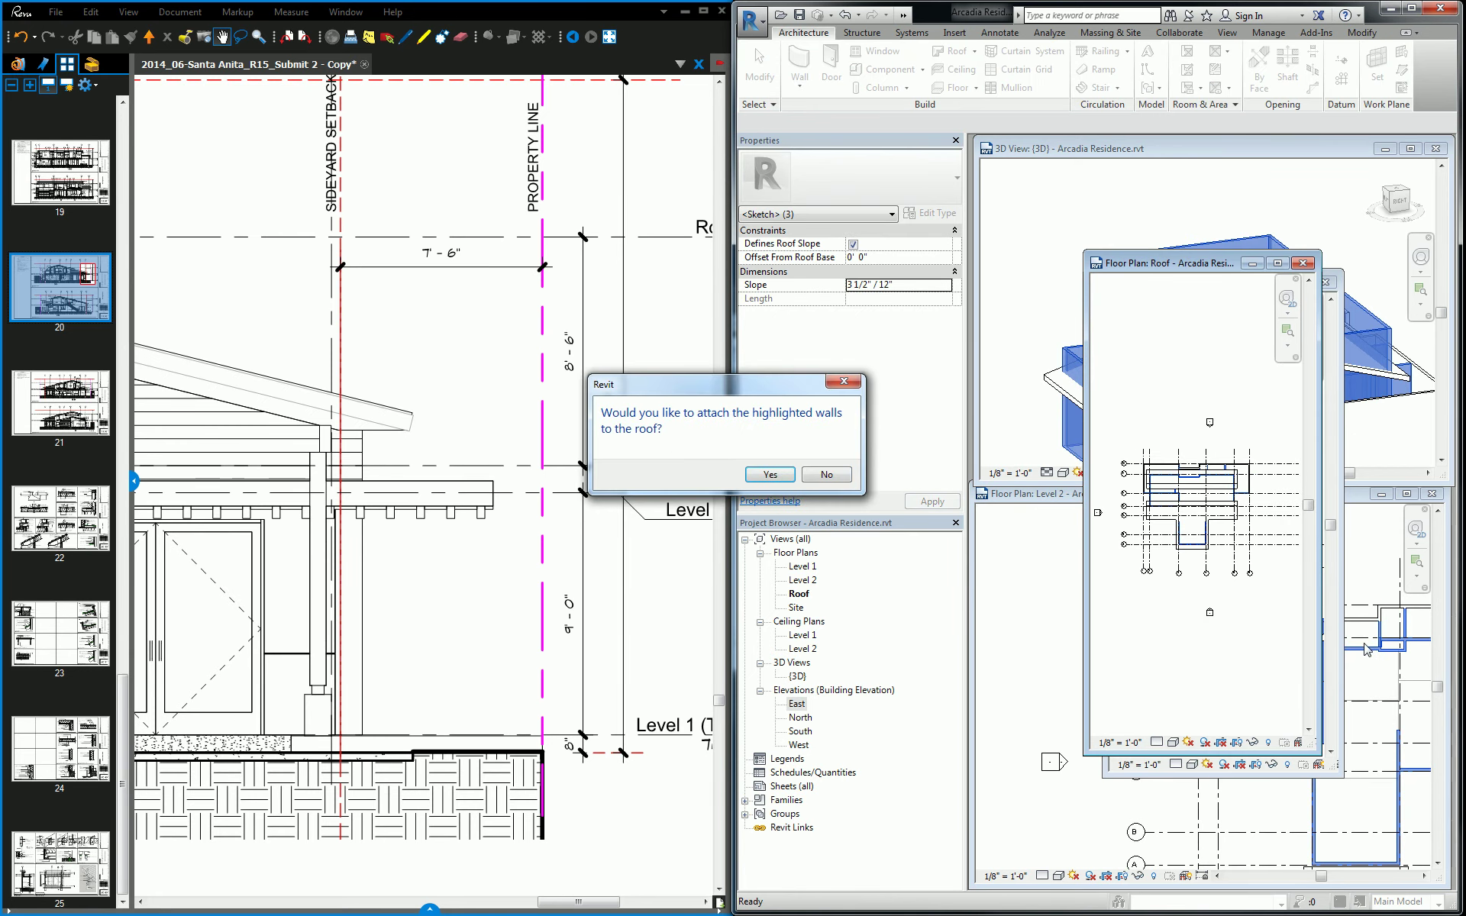
pyautogui.click(826, 474)
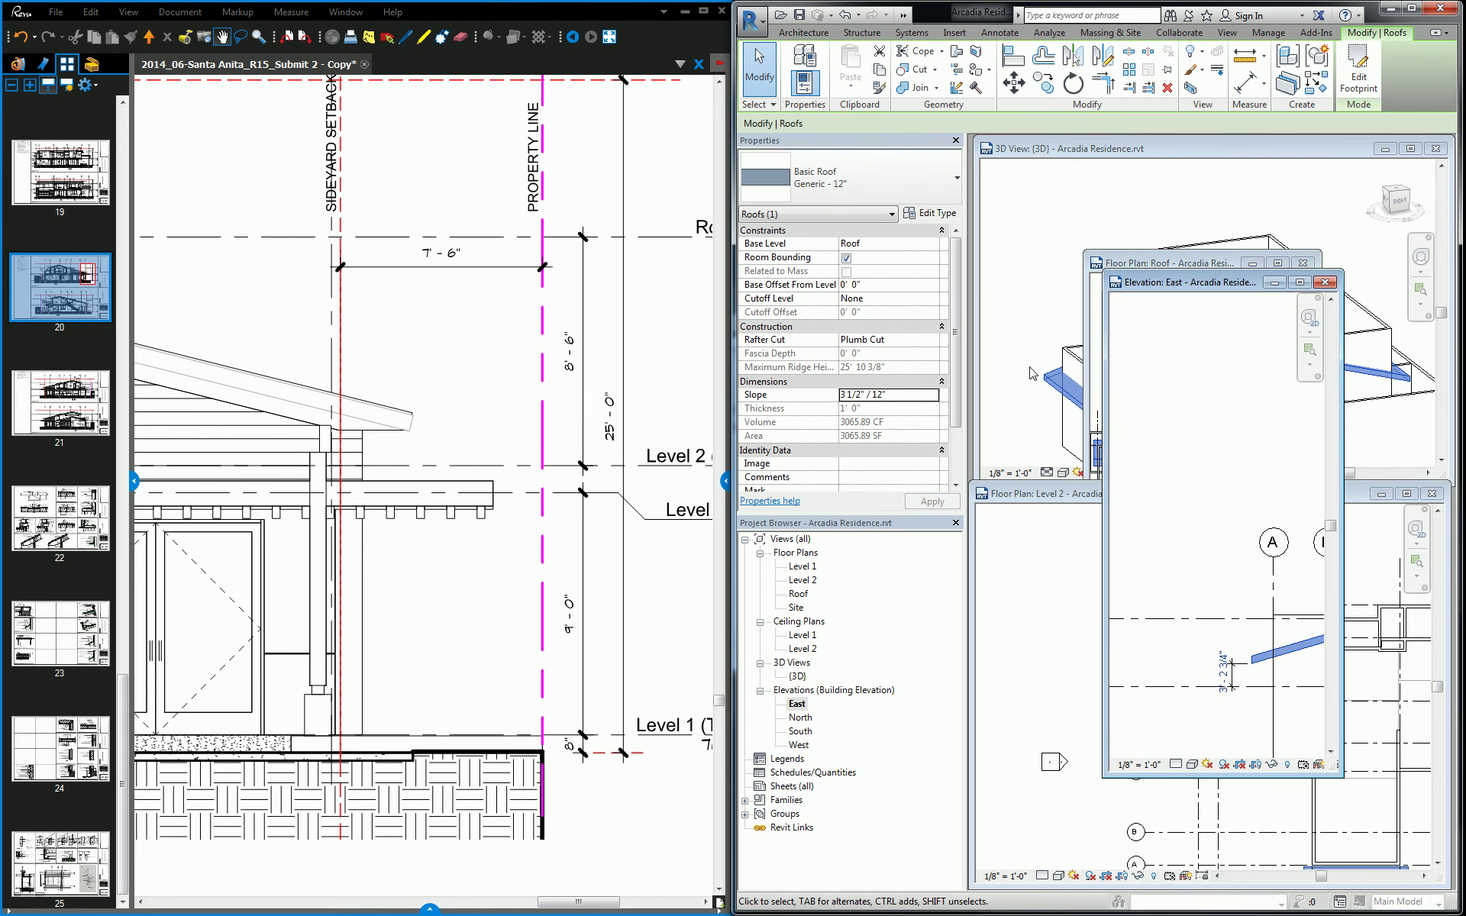
# Check the updated roof in the 3D view, the Level 2 floor plan and the South elevation.
pyautogui.click(986, 219)
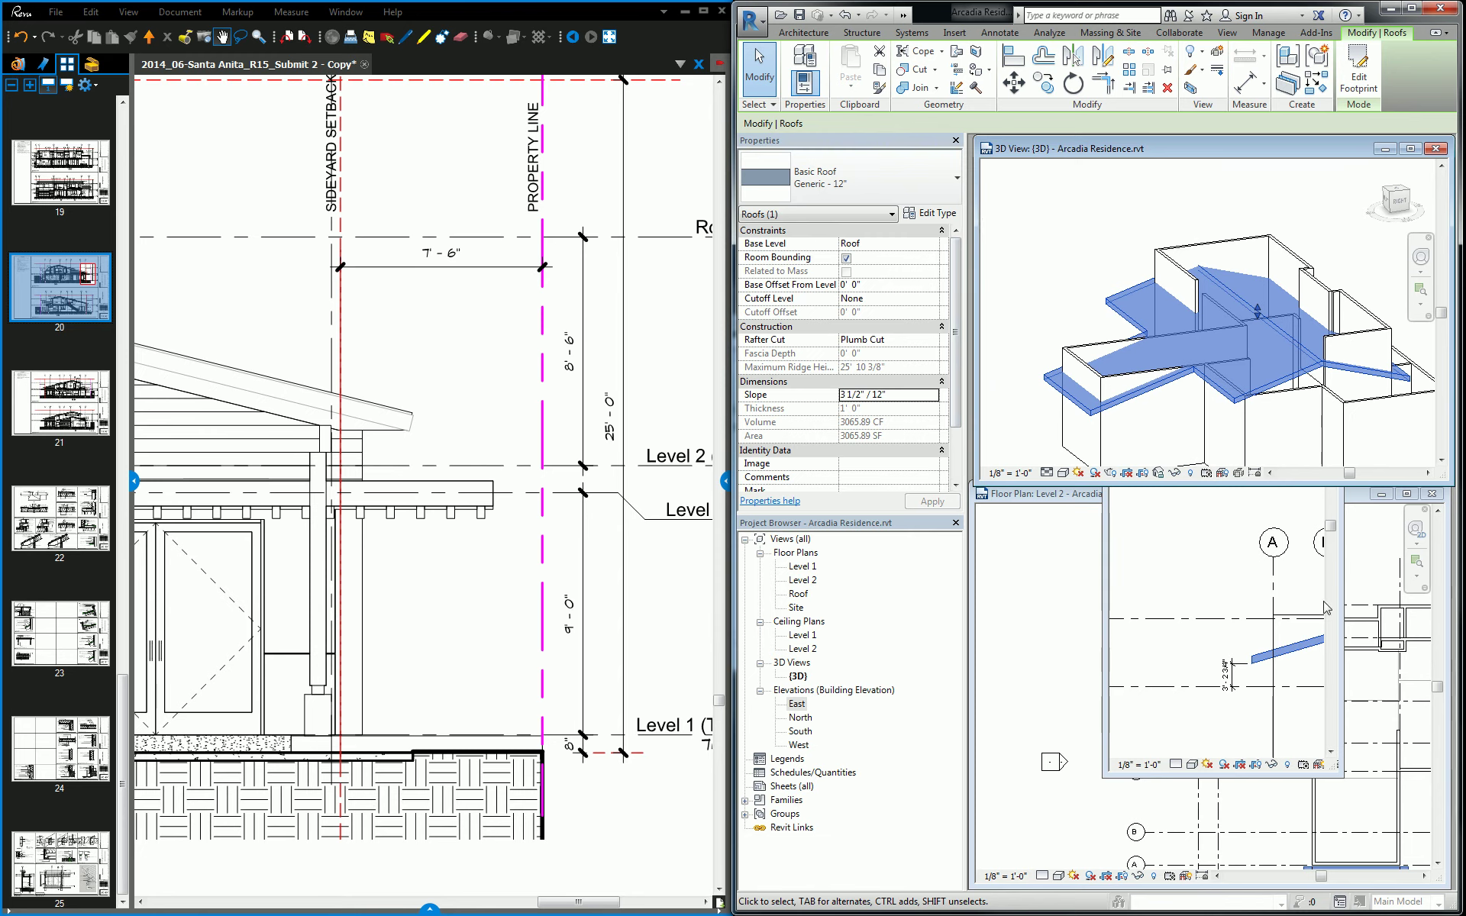
pyautogui.moveTo(1364, 672); pyautogui.dragTo(1304, 604, button='middle')
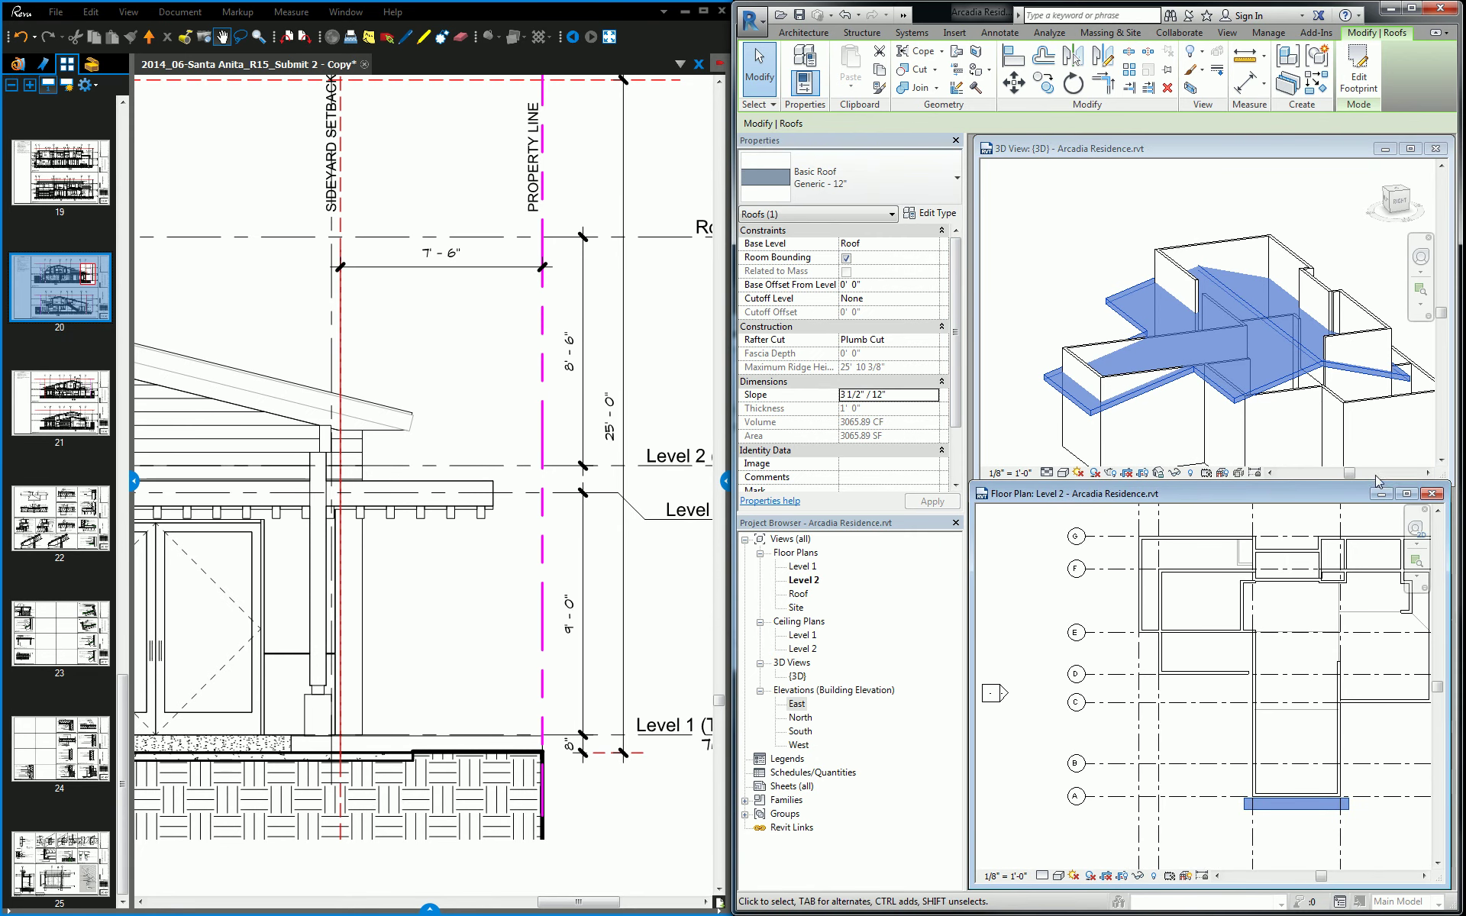
pyautogui.moveTo(1376, 481); pyautogui.dragTo(1376, 604)
pyautogui.click(1051, 524)
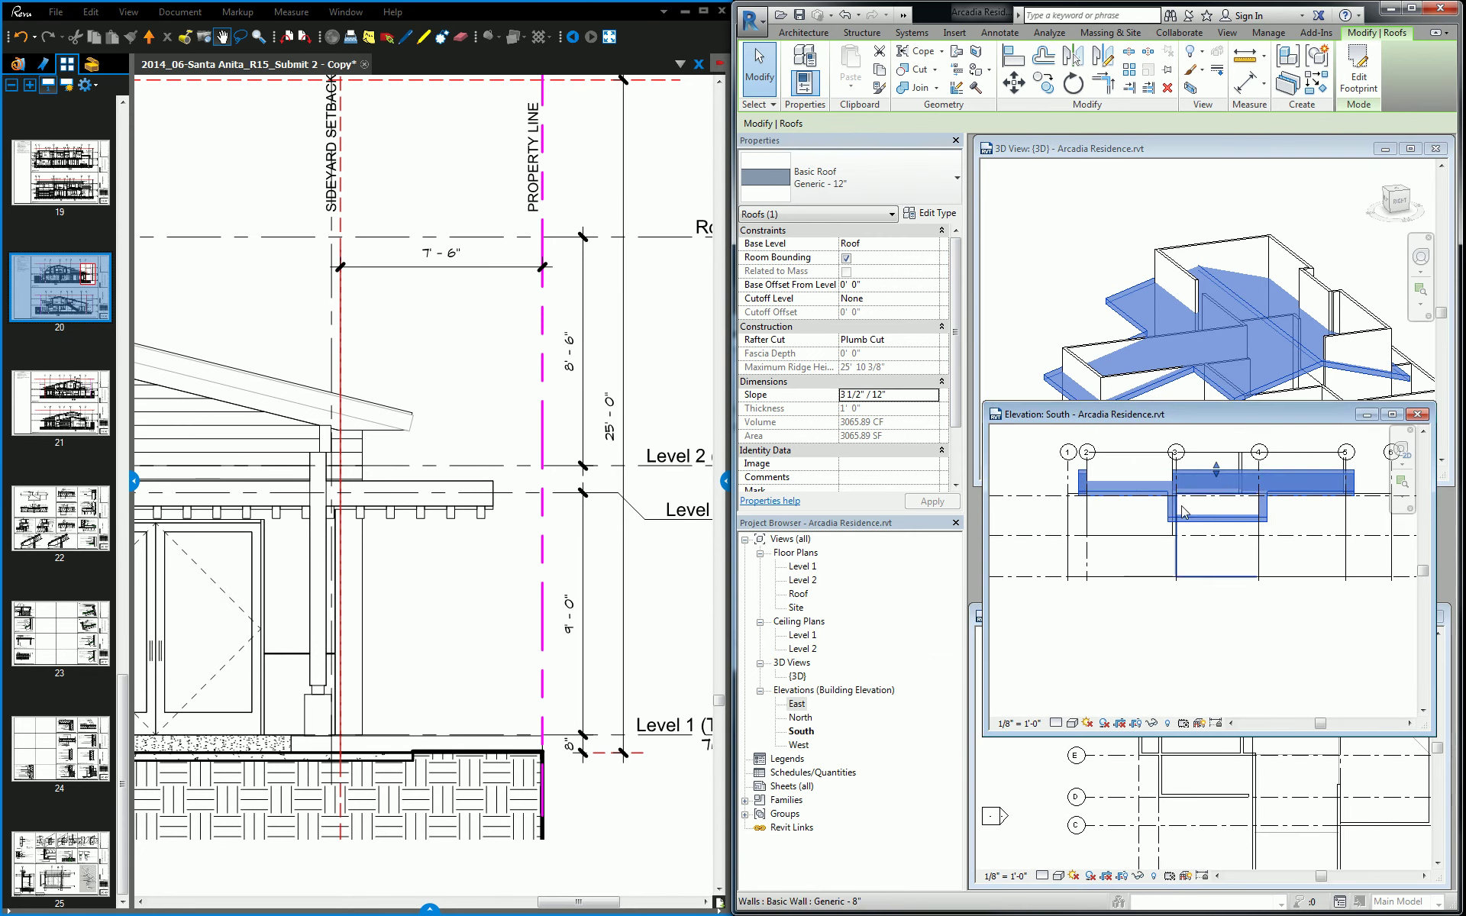
# Edit the roof footprint in 3D, set the three slope-defining edges to 4" / 12", and finish without attaching the highlighted walls.
pyautogui.click(1079, 233)
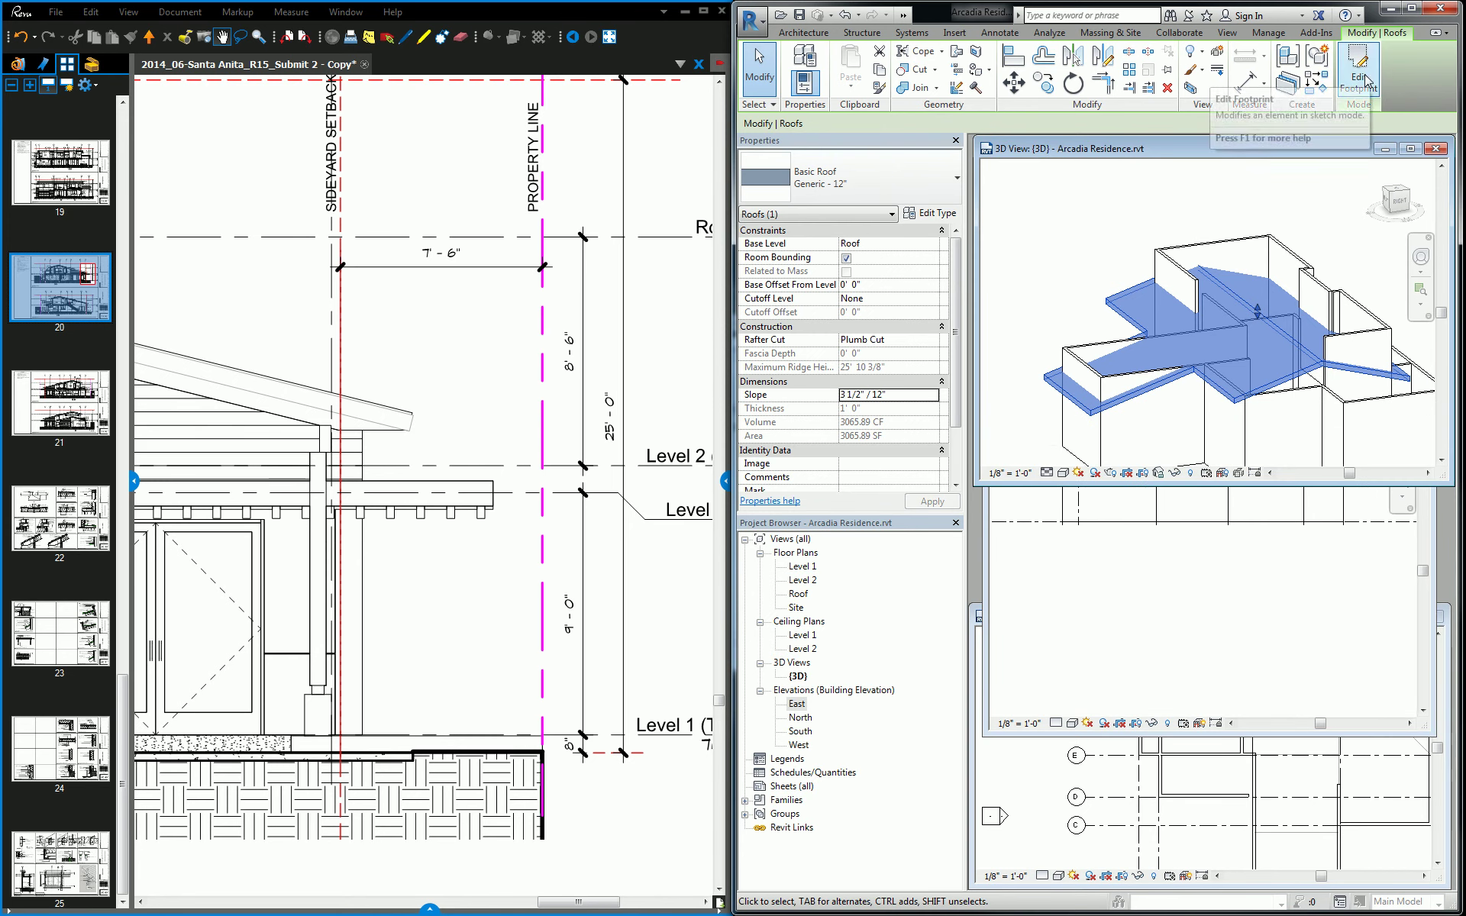
pyautogui.click(1358, 72)
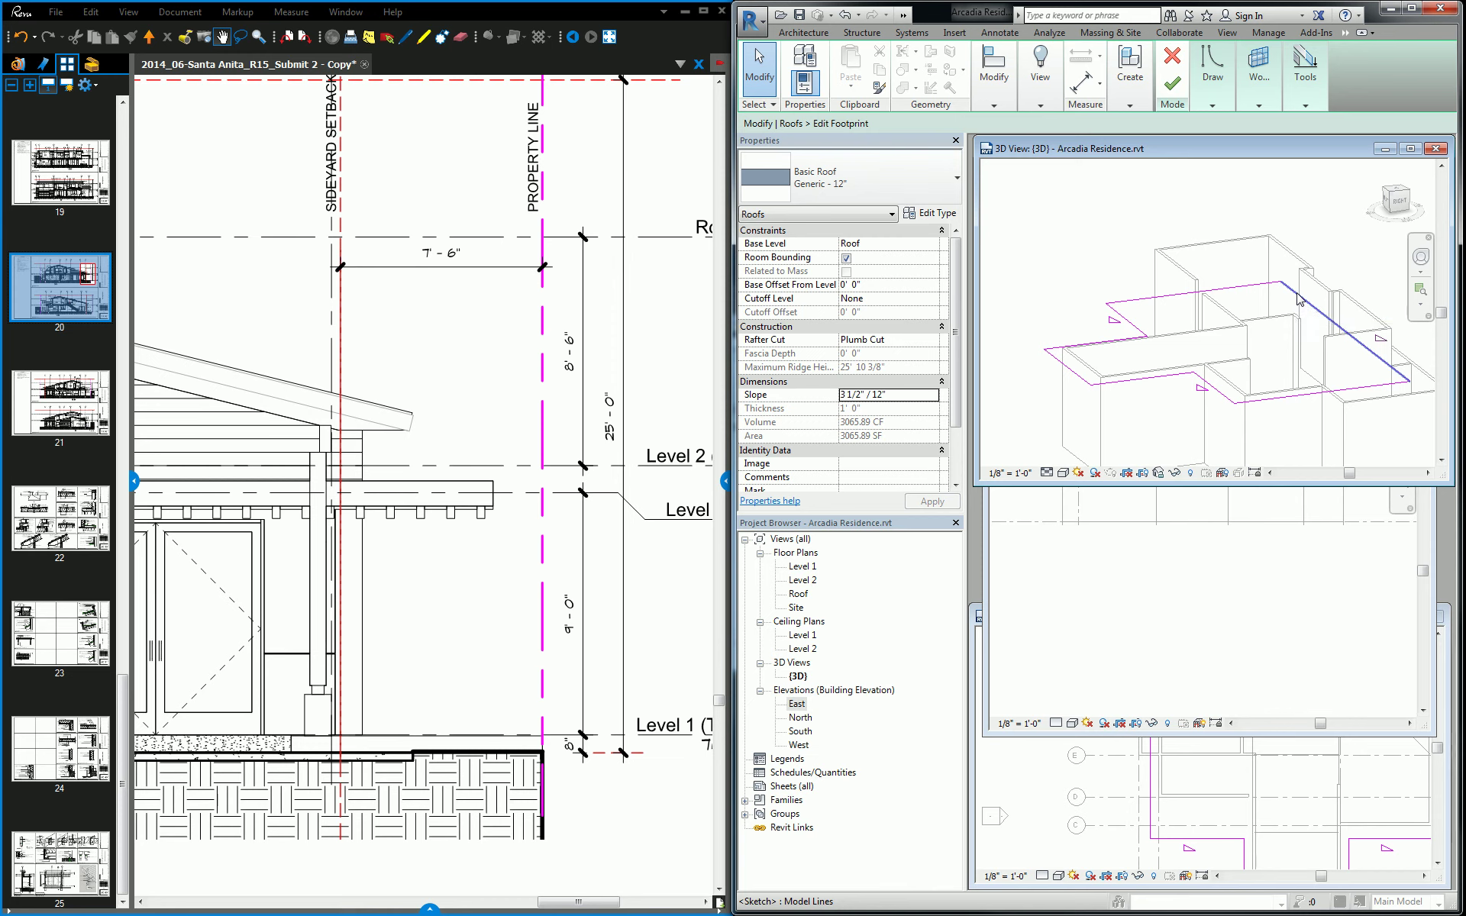
pyautogui.click(1299, 299)
pyautogui.keyDown('ctrl'); pyautogui.click(1126, 320); pyautogui.keyUp('ctrl')
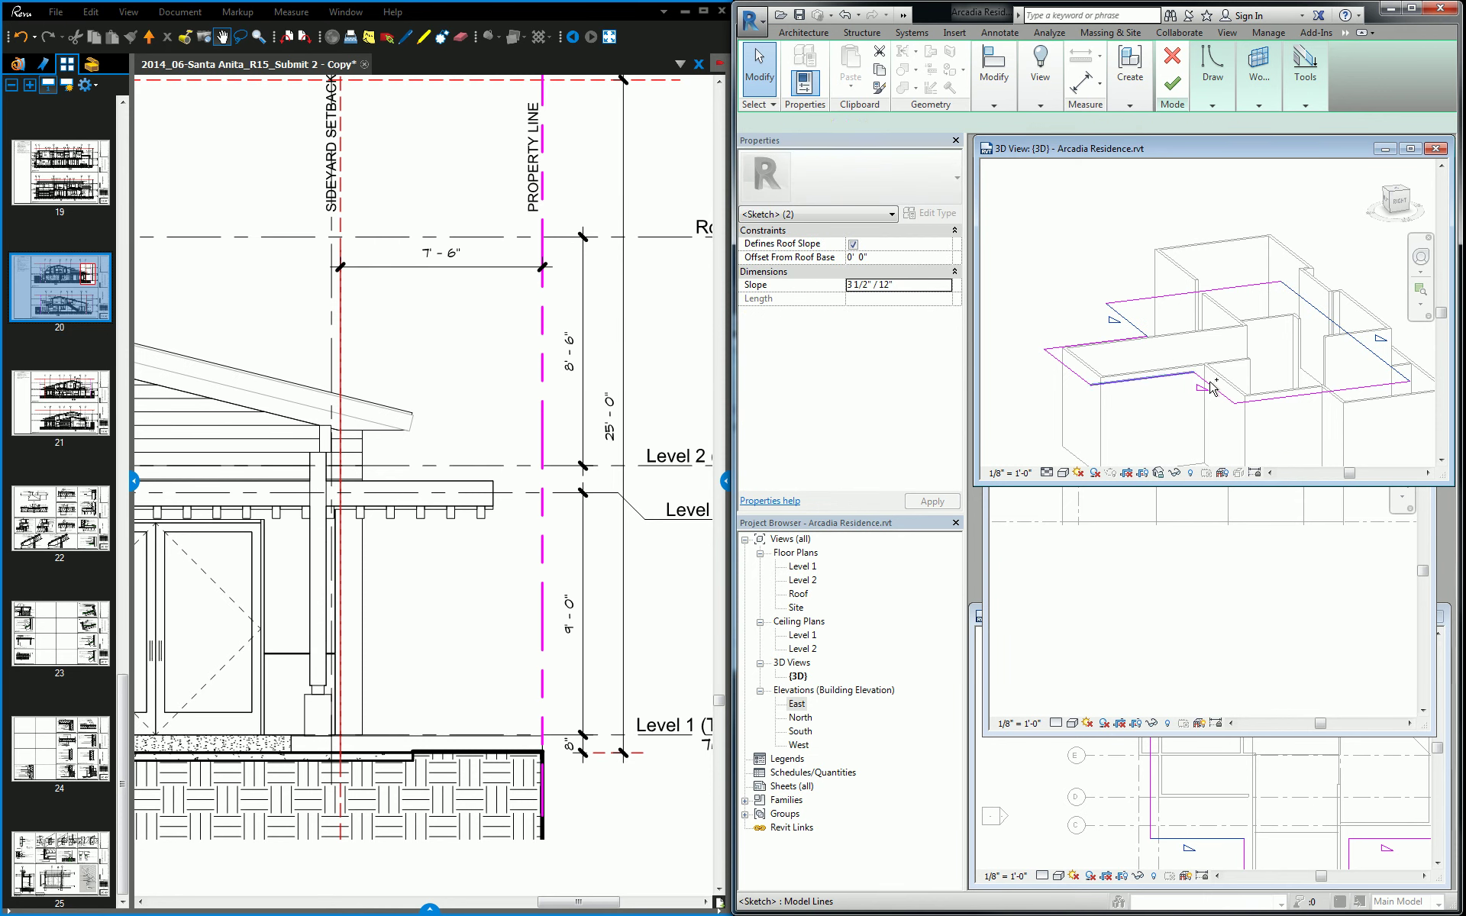
pyautogui.keyDown('ctrl'); pyautogui.click(1215, 380); pyautogui.keyUp('ctrl')
pyautogui.doubleClick(850, 284)
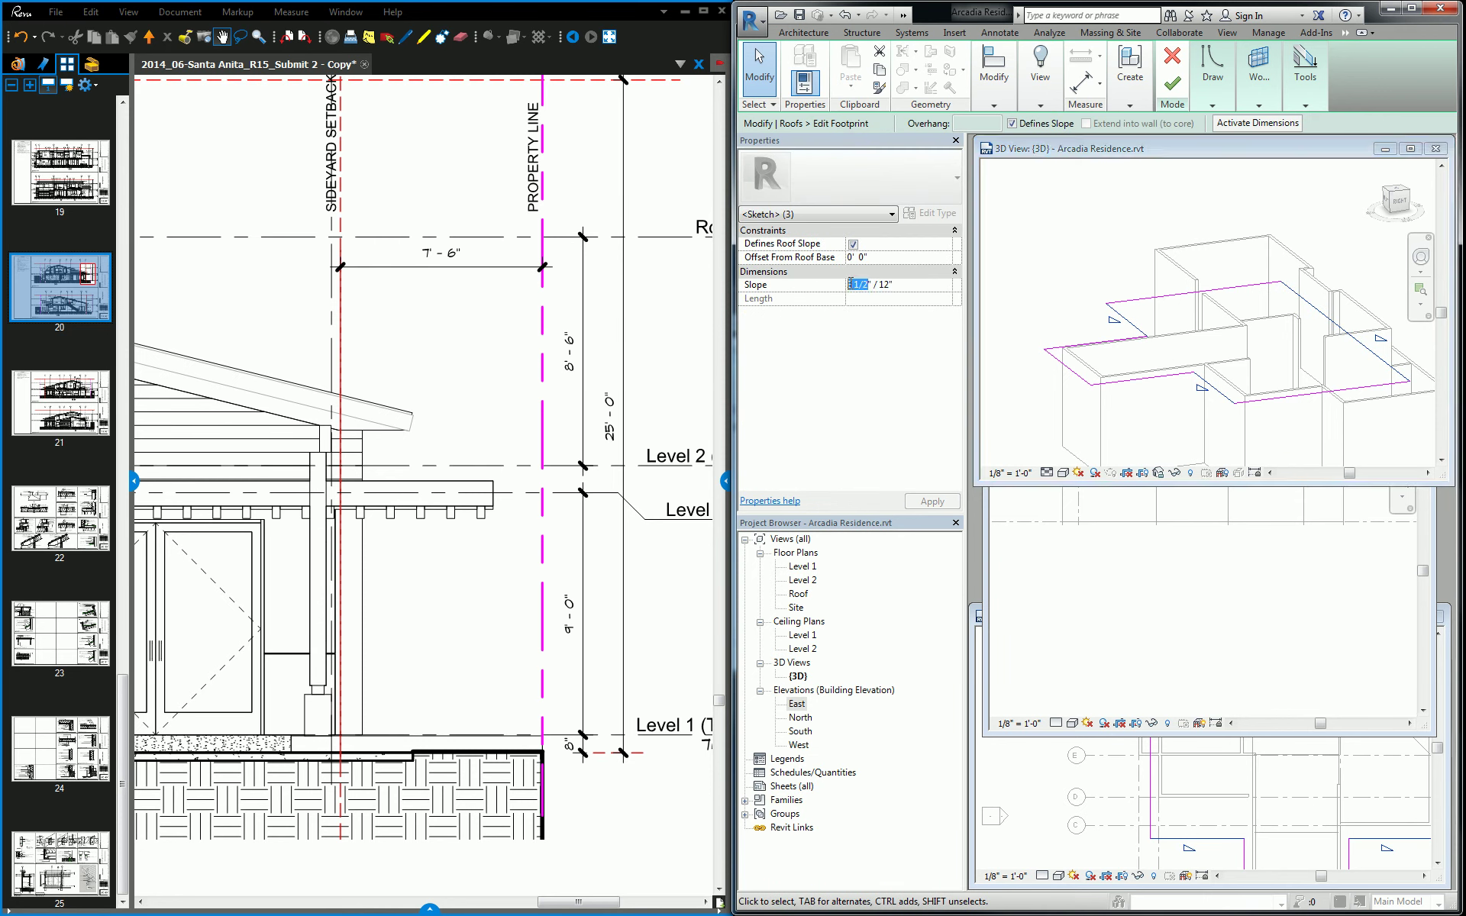
pyautogui.write('4')
pyautogui.click(932, 501)
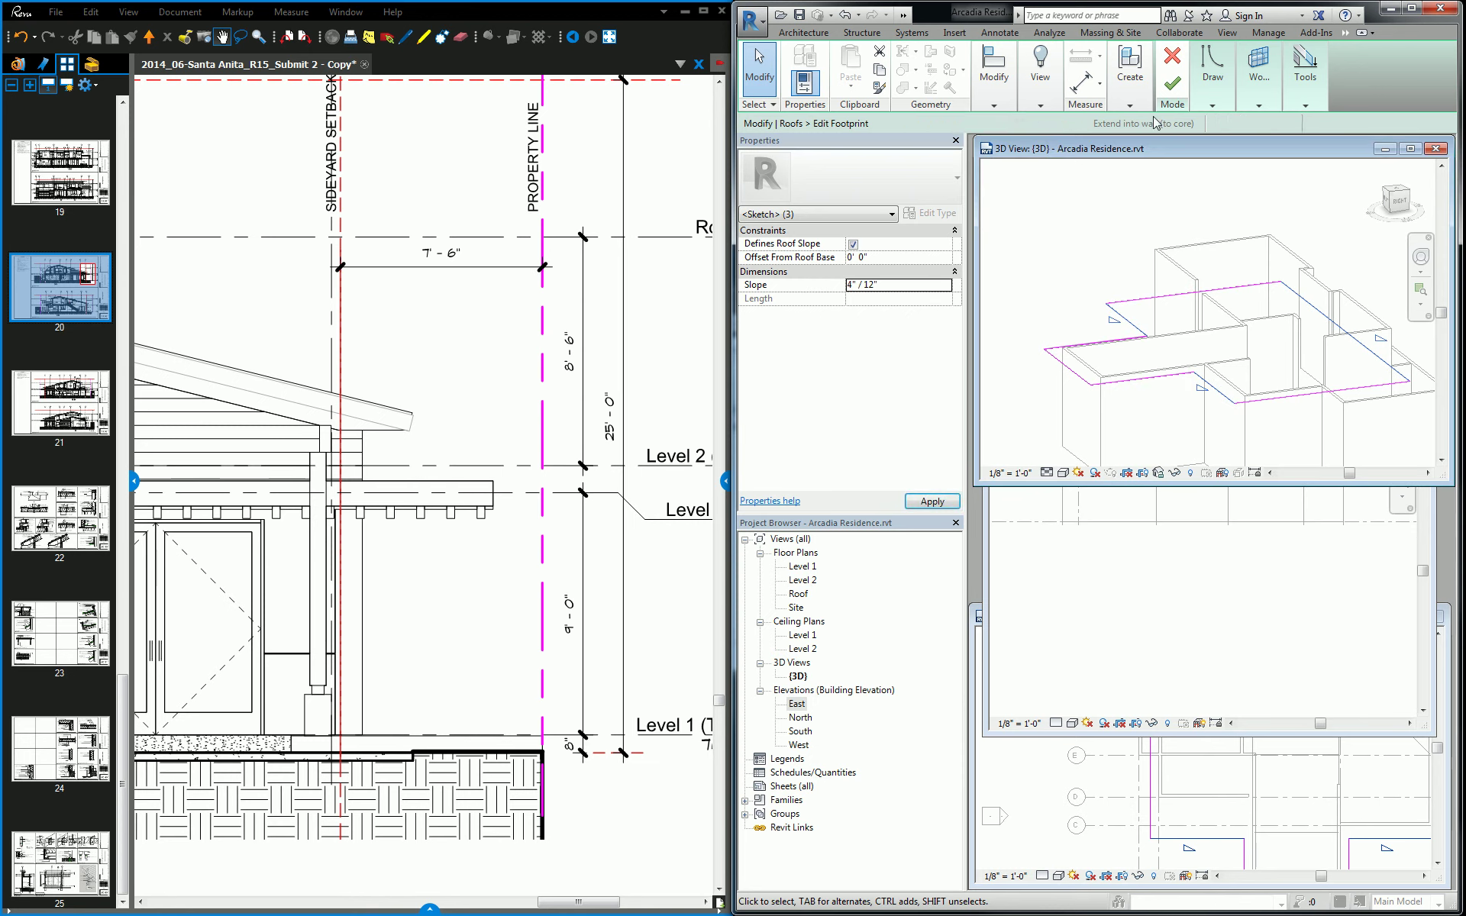
pyautogui.click(1172, 84)
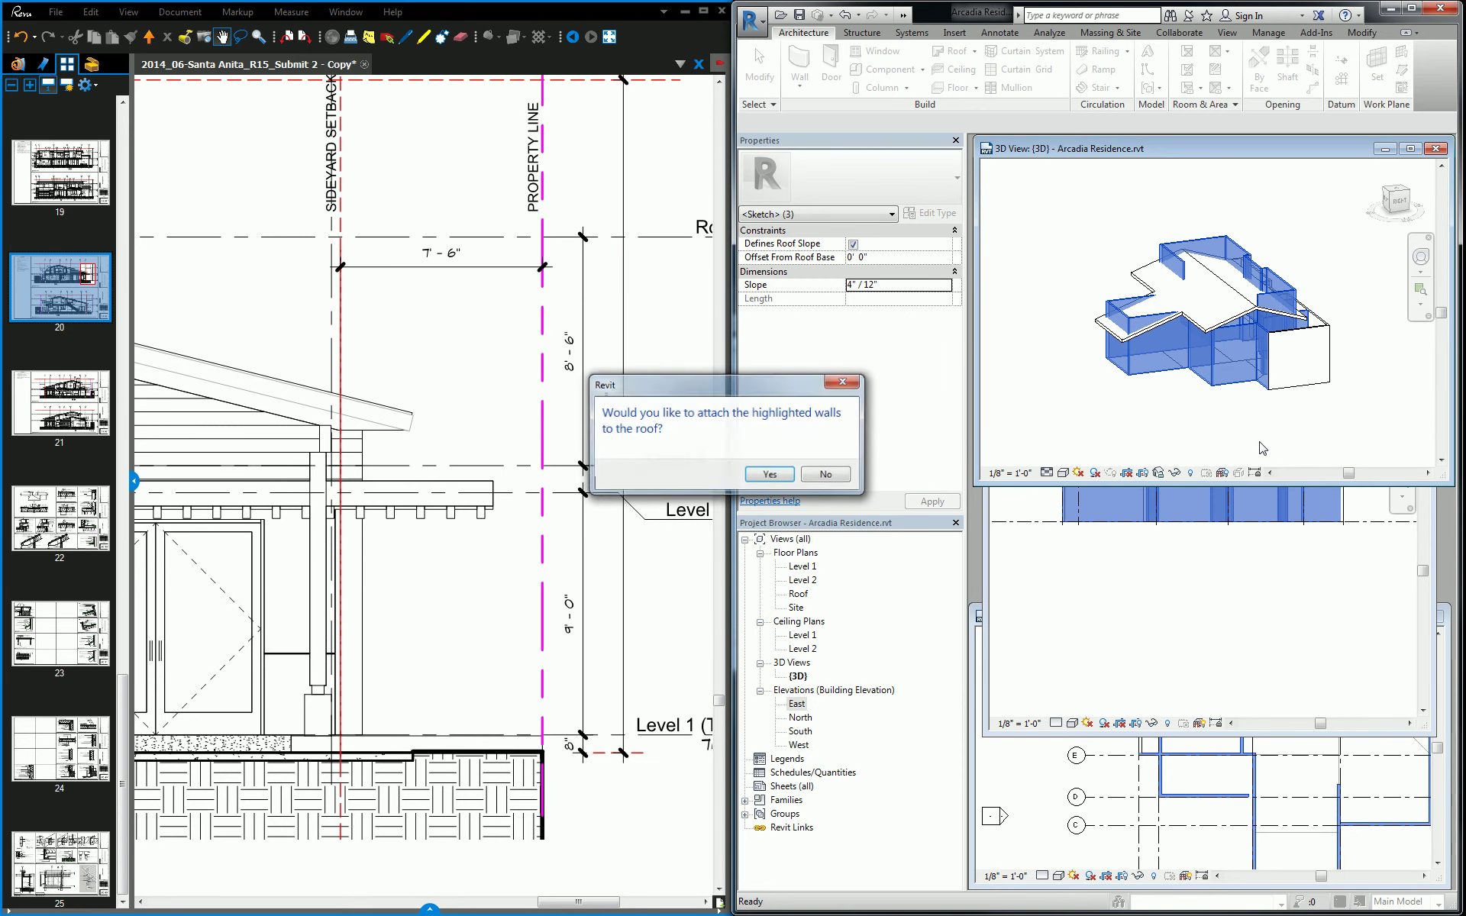
pyautogui.click(832, 475)
# Close the South elevation and check the low eave's height dimension in the maximized East elevation.
pyautogui.click(1213, 657)
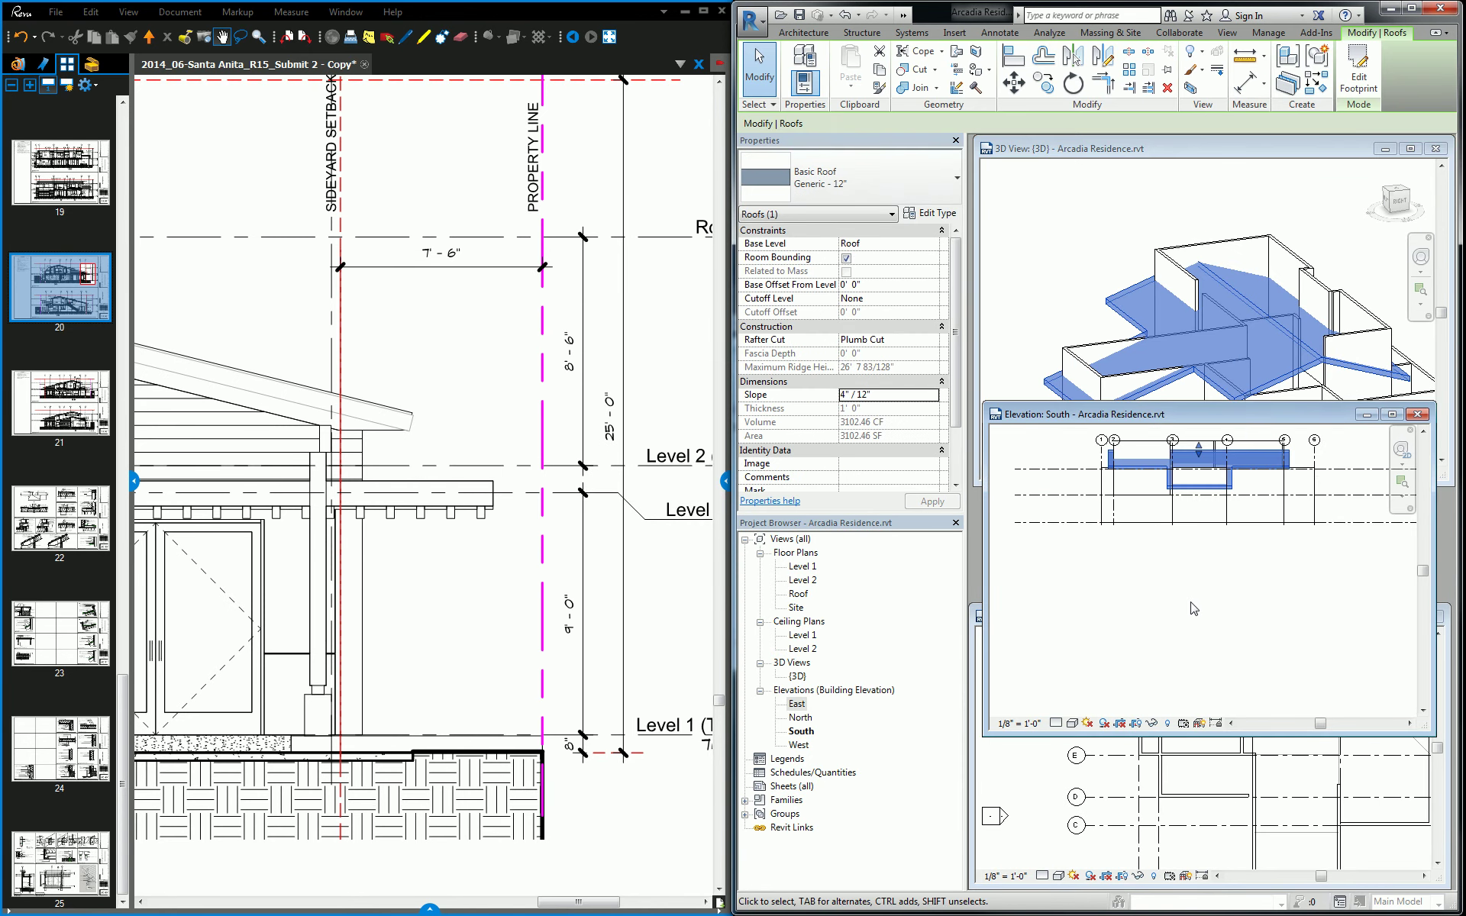
pyautogui.click(1091, 760)
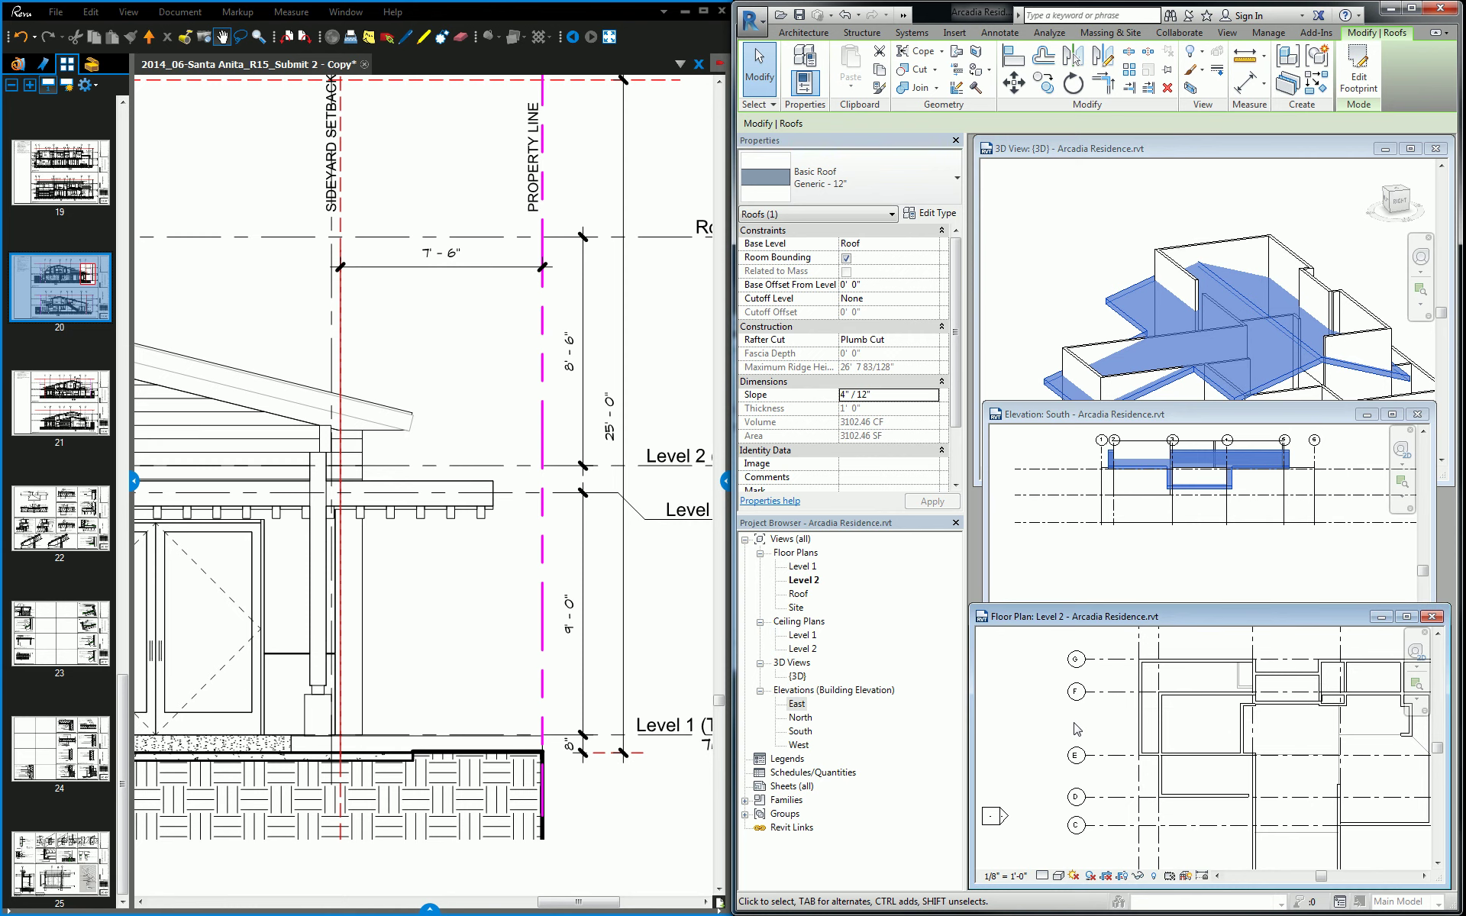
pyautogui.click(1417, 414)
pyautogui.click(1202, 536)
pyautogui.click(1088, 541)
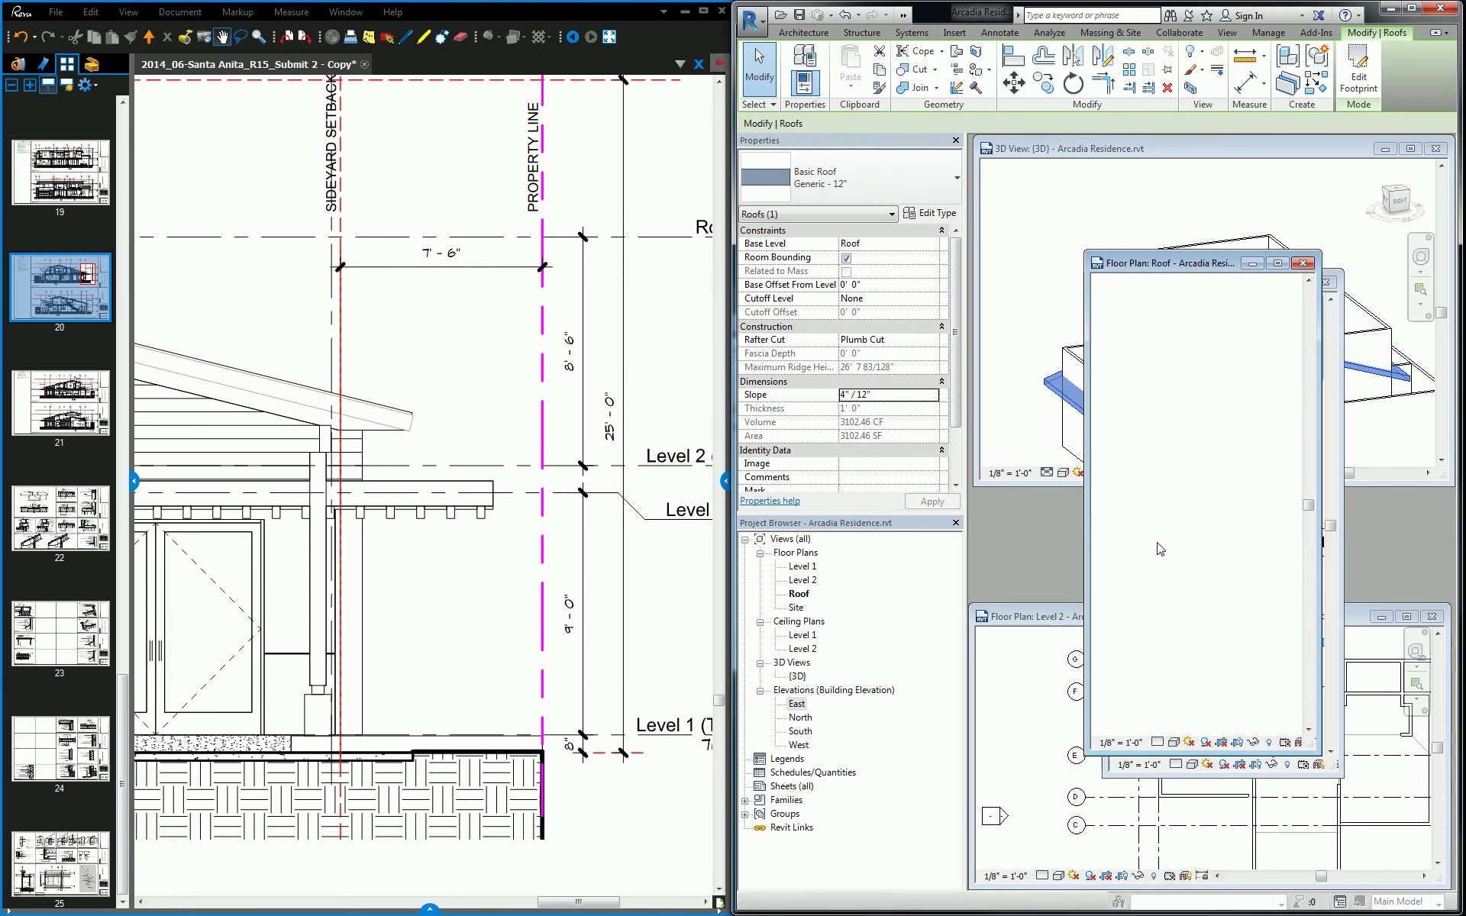
pyautogui.click(1337, 584)
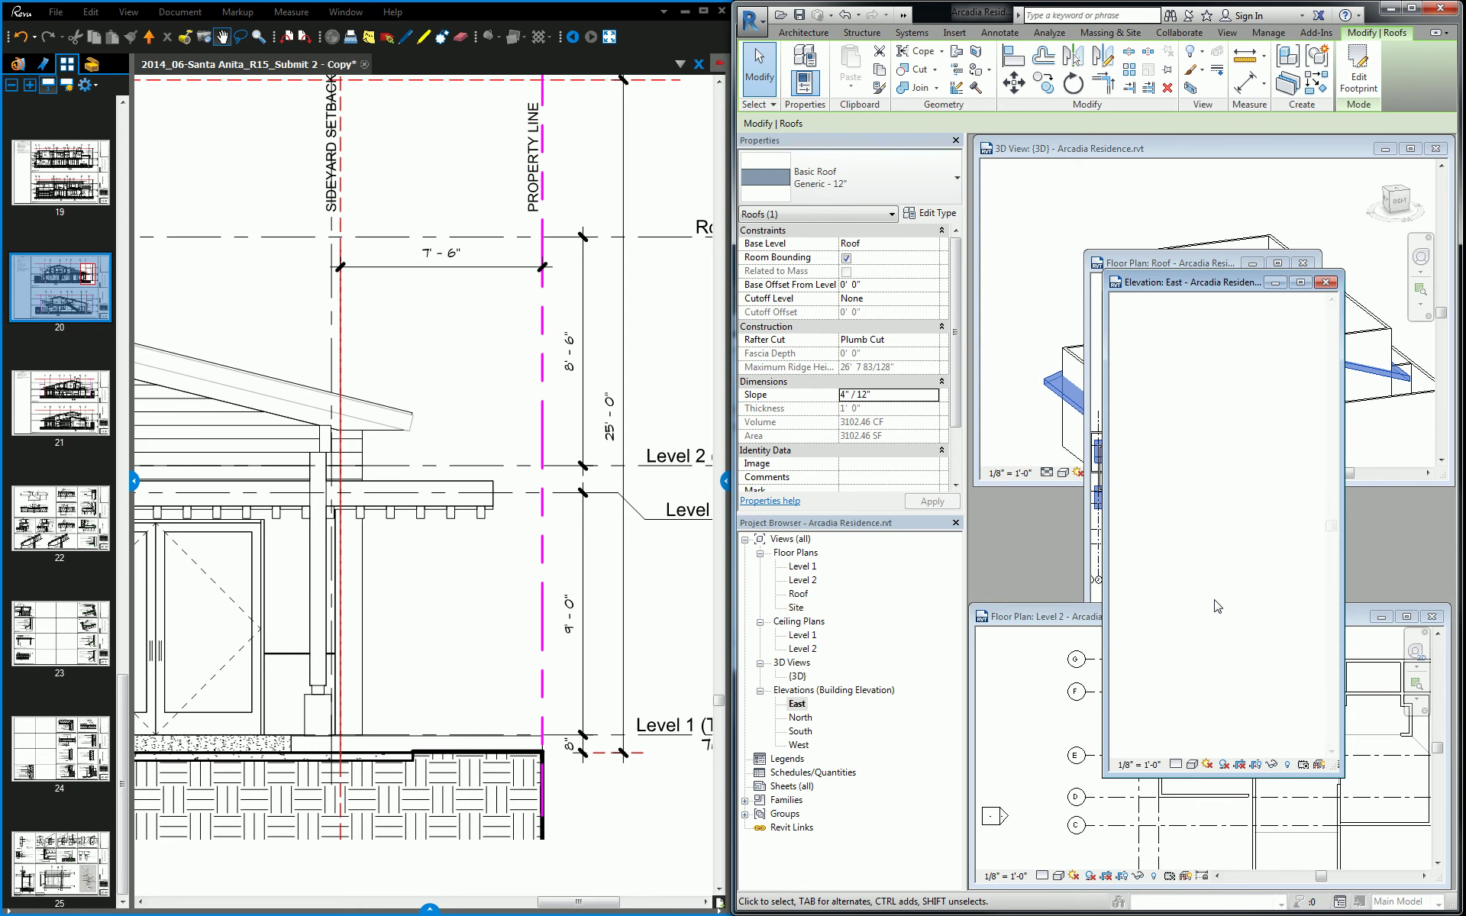
pyautogui.doubleClick(1161, 284)
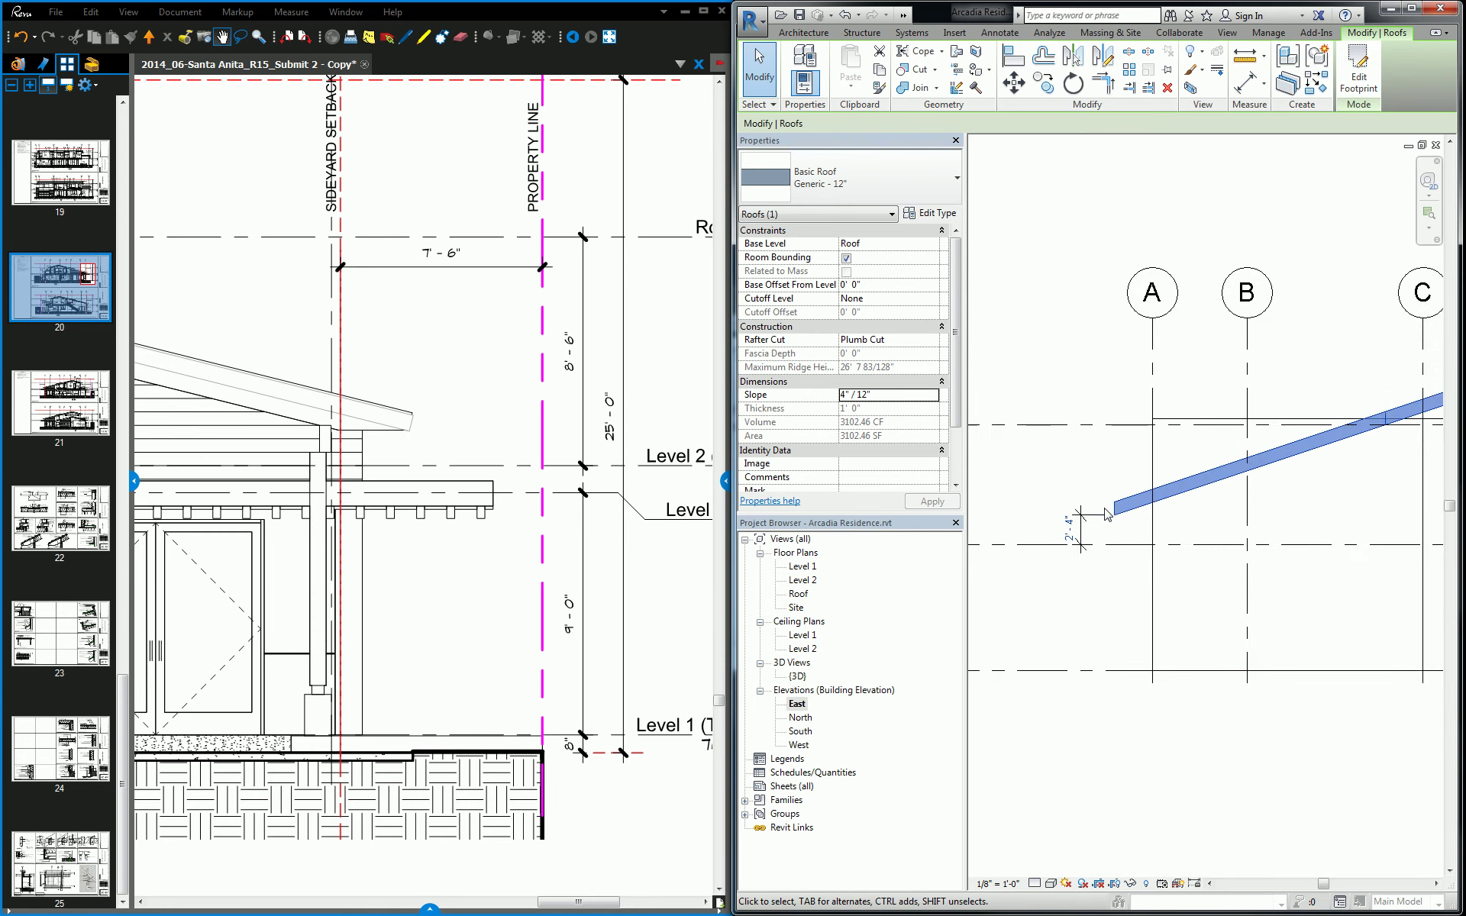
# Compare the roof profile in the East elevation with the building sections on page 20, and select the roof.
pyautogui.click(1213, 533)
pyautogui.scroll(-1, 1355, 517)
pyautogui.moveTo(1356, 517); pyautogui.dragTo(1209, 475, button='middle')
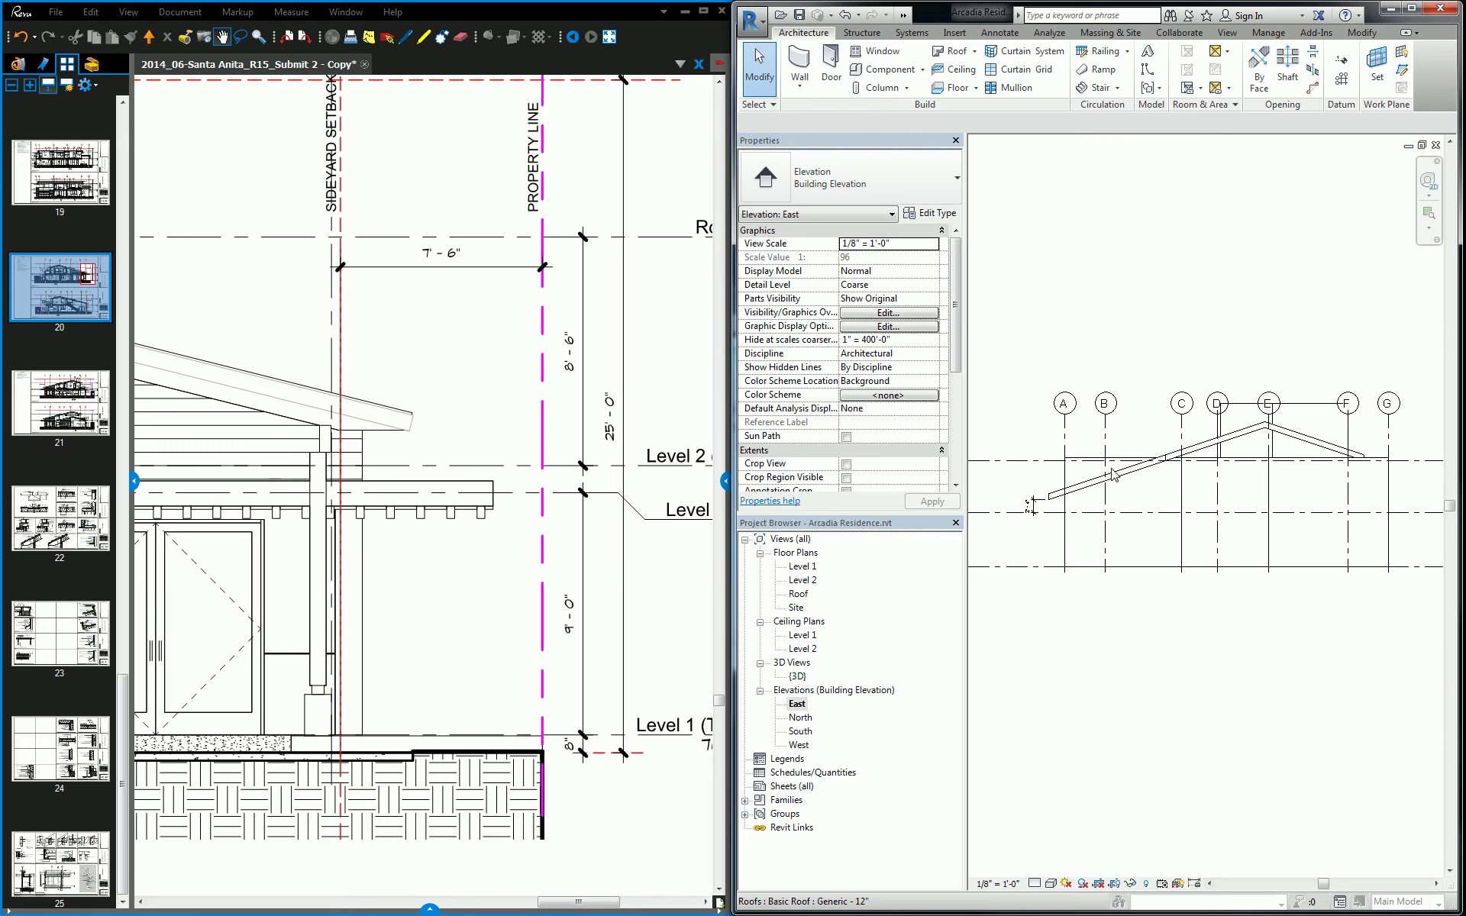
pyautogui.moveTo(538, 388); pyautogui.dragTo(499, 418)
pyautogui.scroll(-8, 535, 384)
pyautogui.scroll(3, 357, 350)
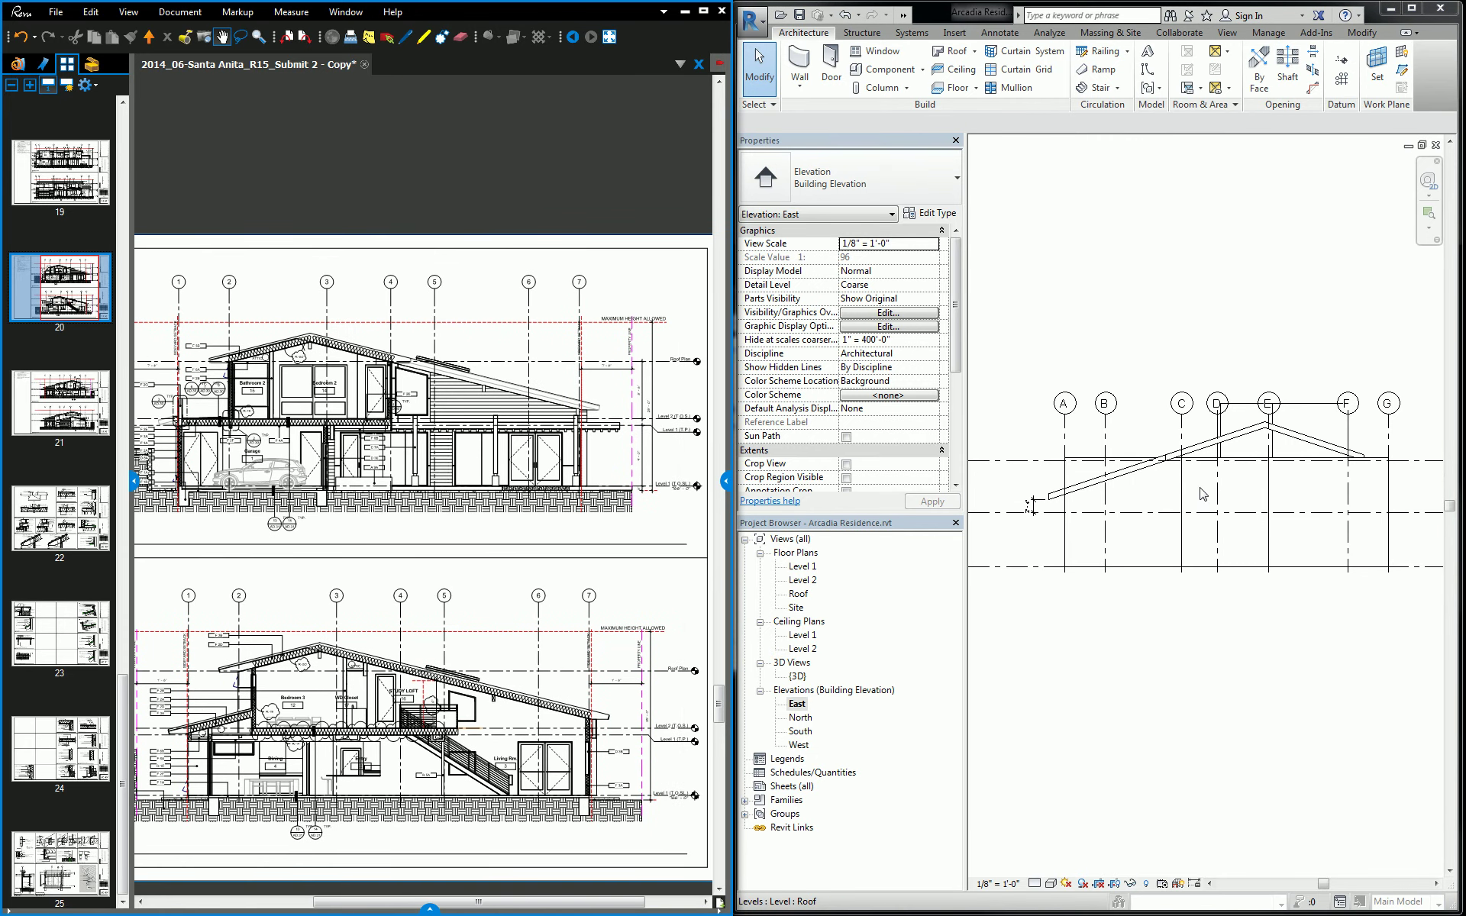
pyautogui.click(1172, 461)
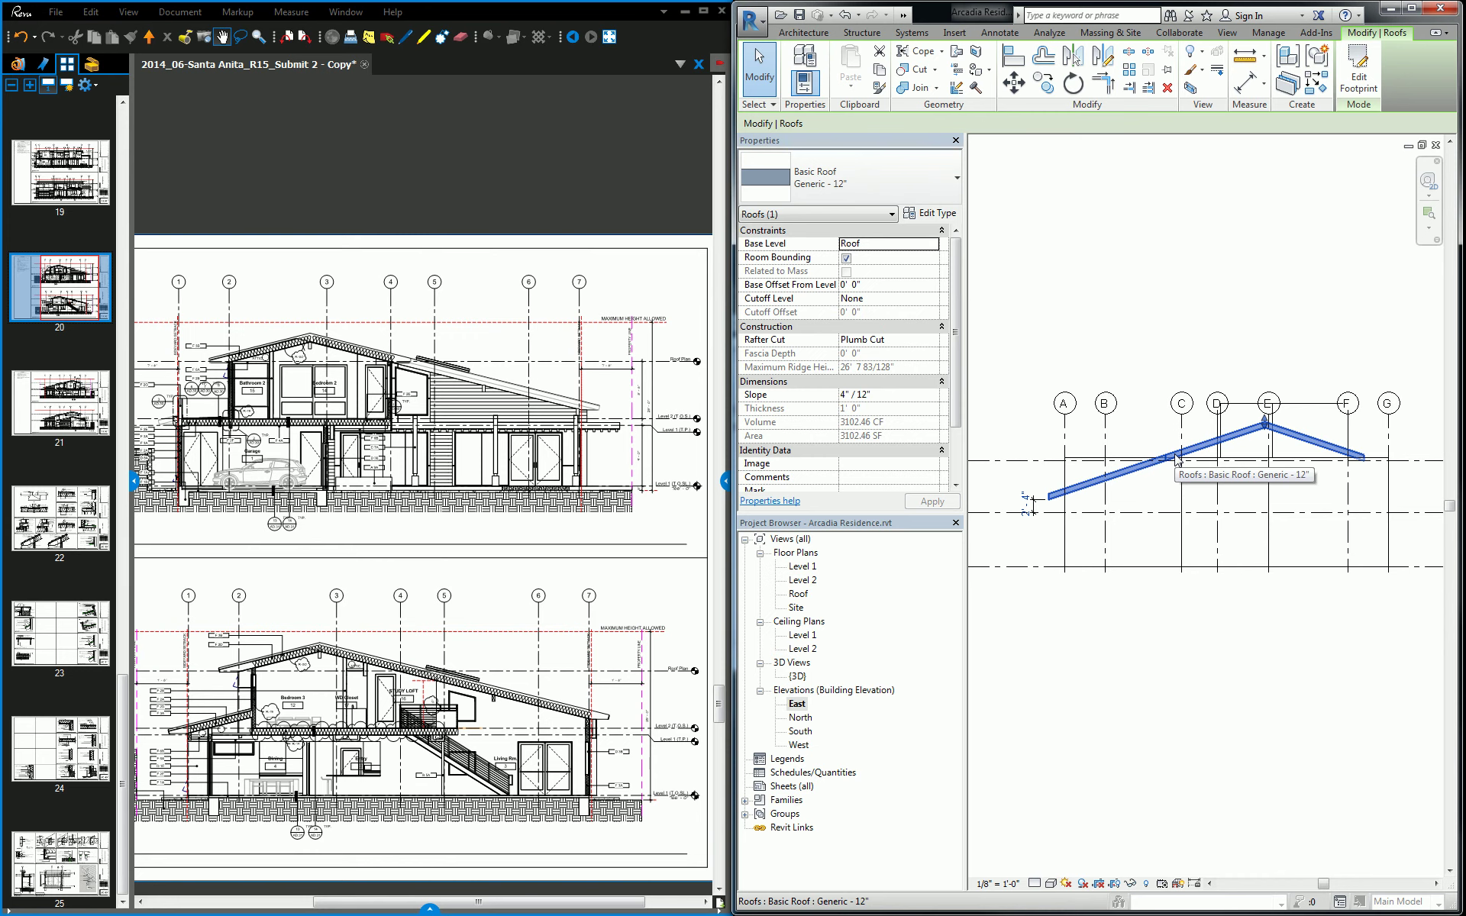